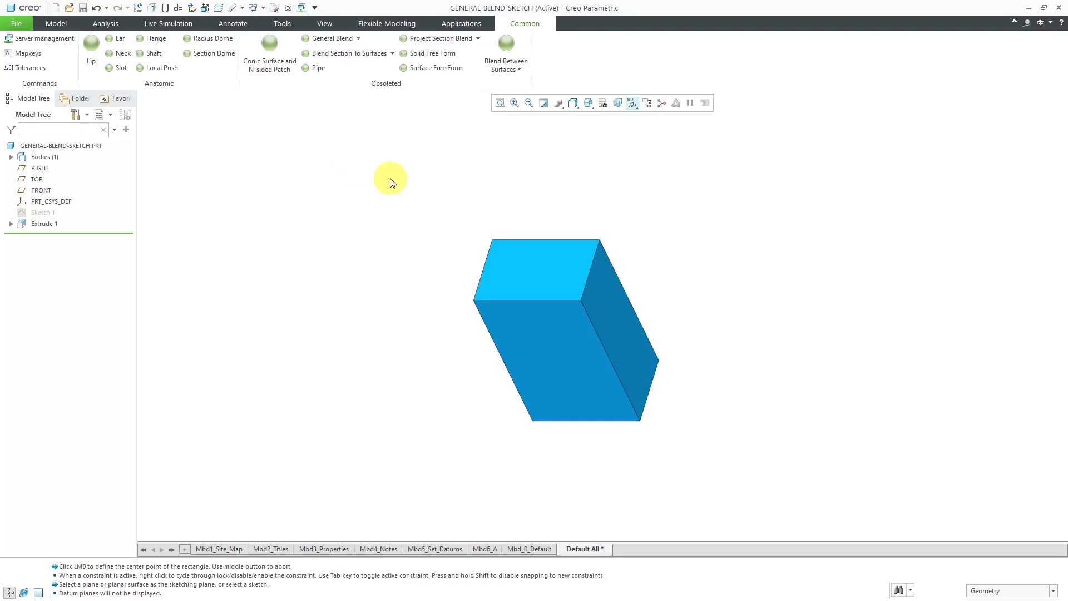
# Enable the enable_obsoleted_features configuration option, then return to the General Blend type list.
pyautogui.click(357, 39)
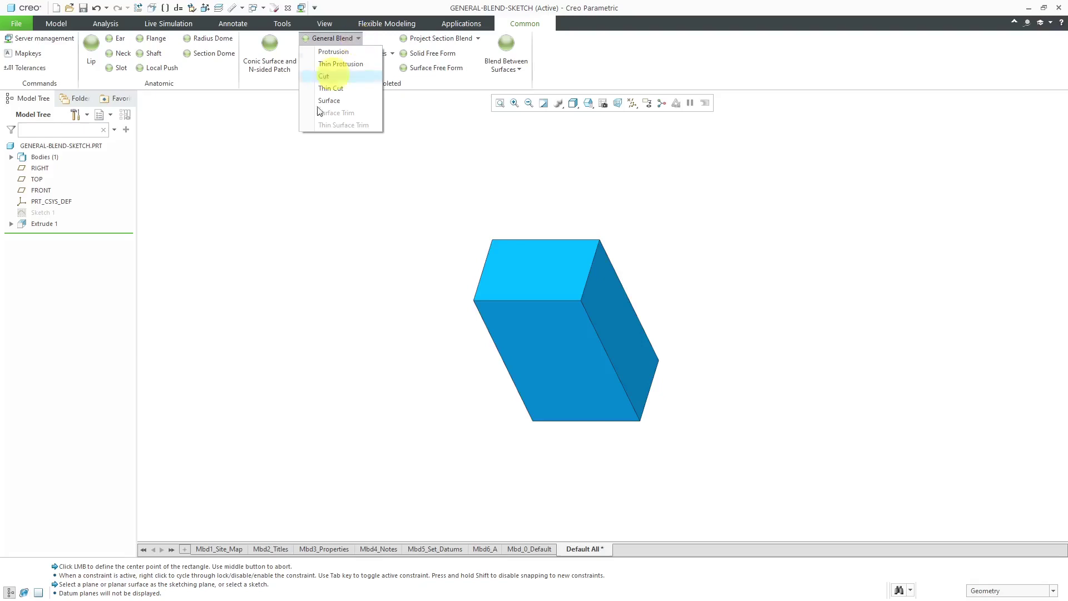
pyautogui.click(262, 225)
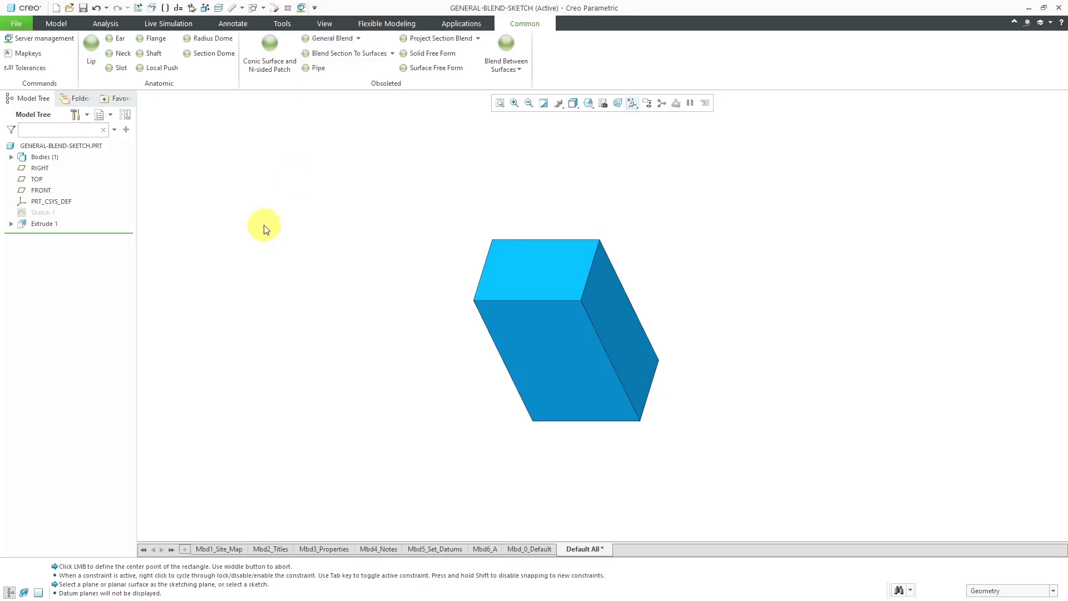
pyautogui.click(15, 24)
pyautogui.click(49, 270)
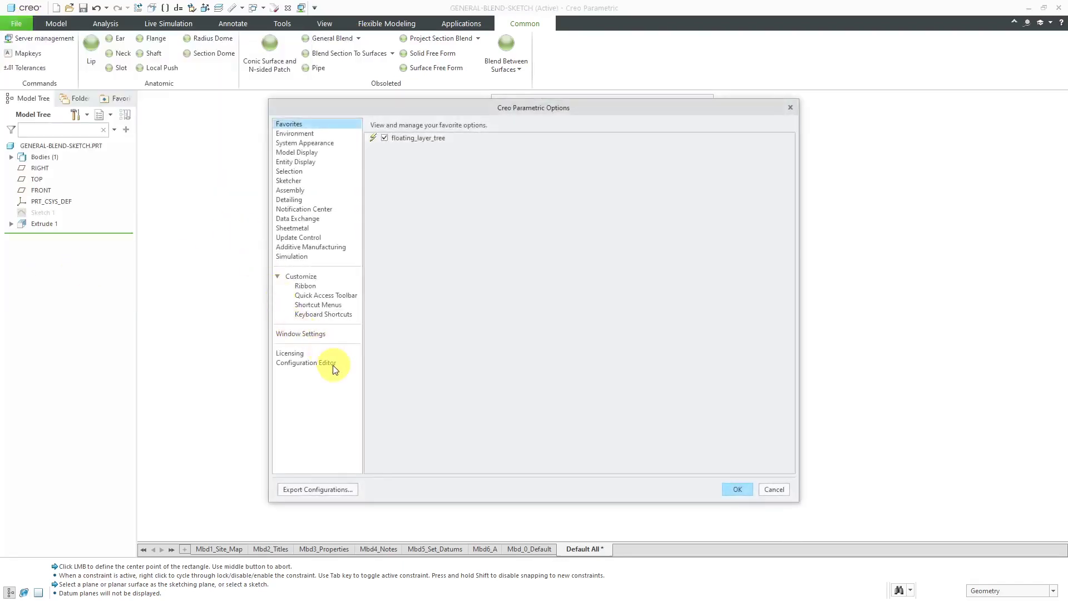
pyautogui.click(332, 365)
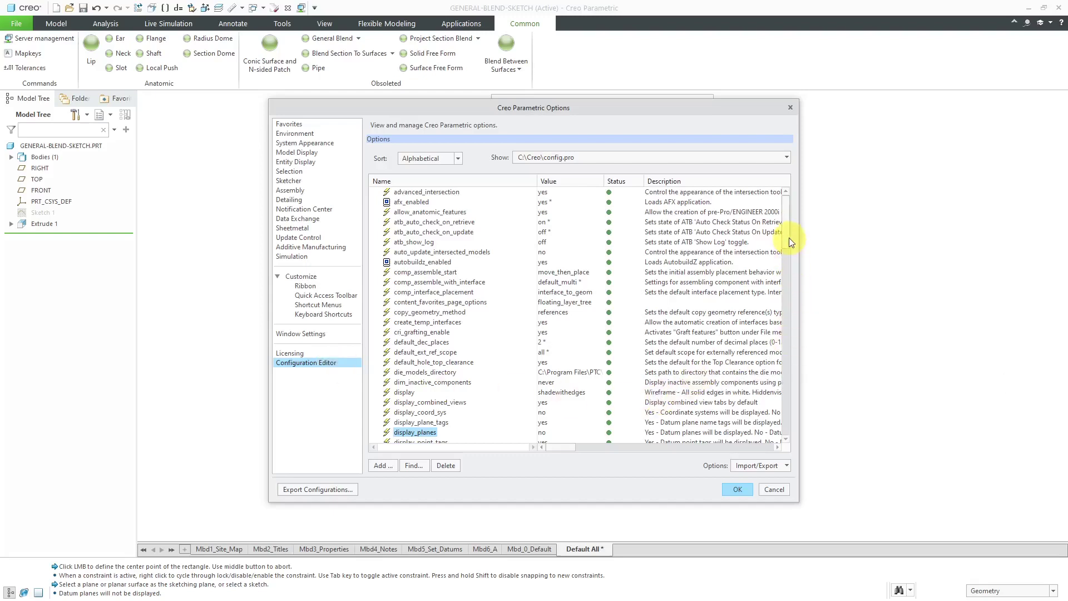
pyautogui.moveTo(789, 238); pyautogui.dragTo(763, 287)
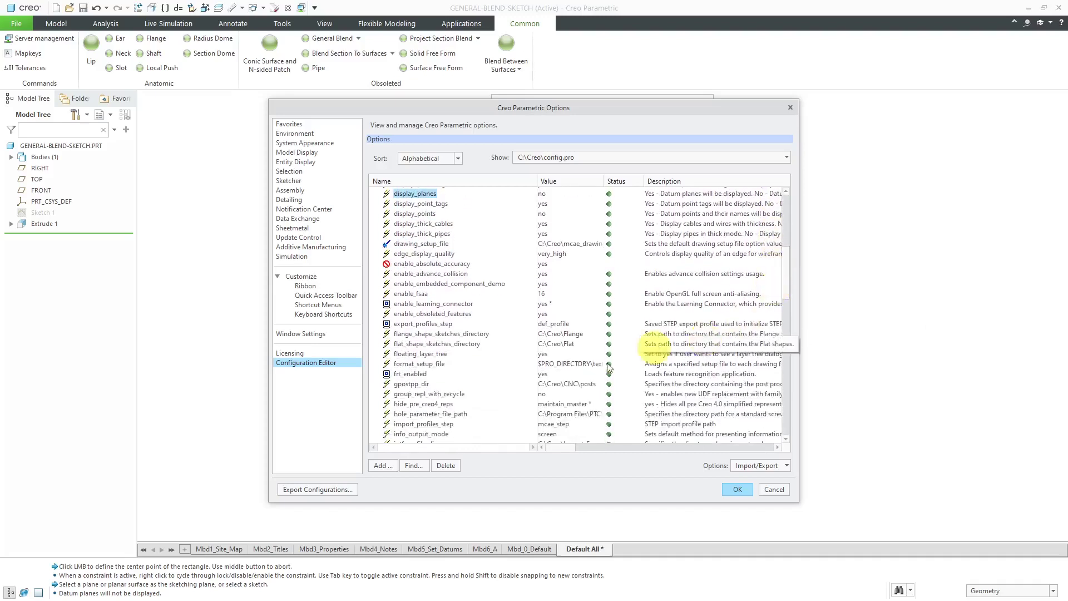
pyautogui.click(439, 314)
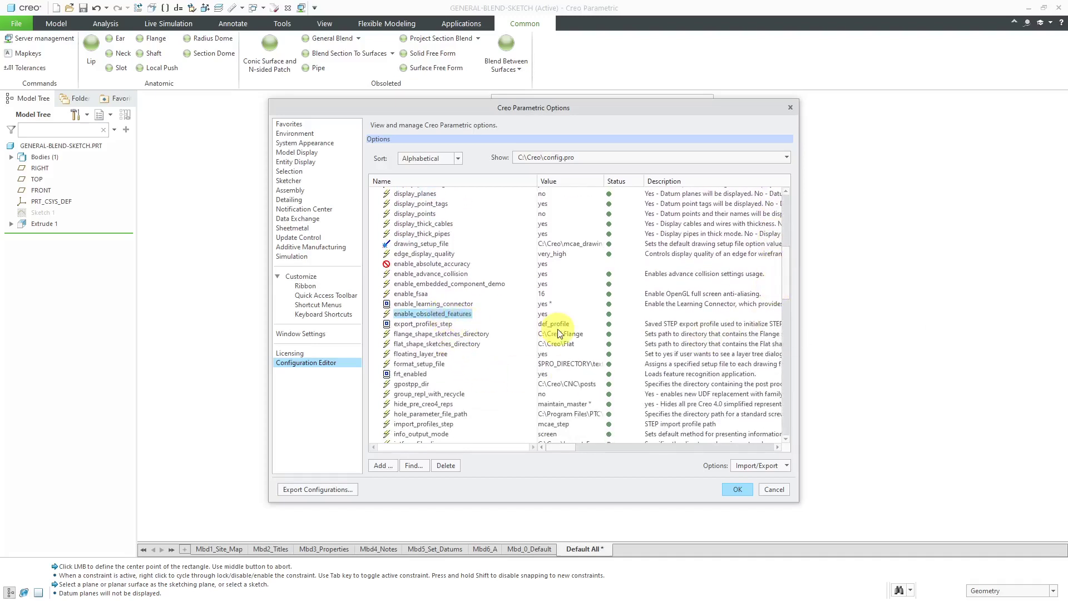
pyautogui.click(773, 490)
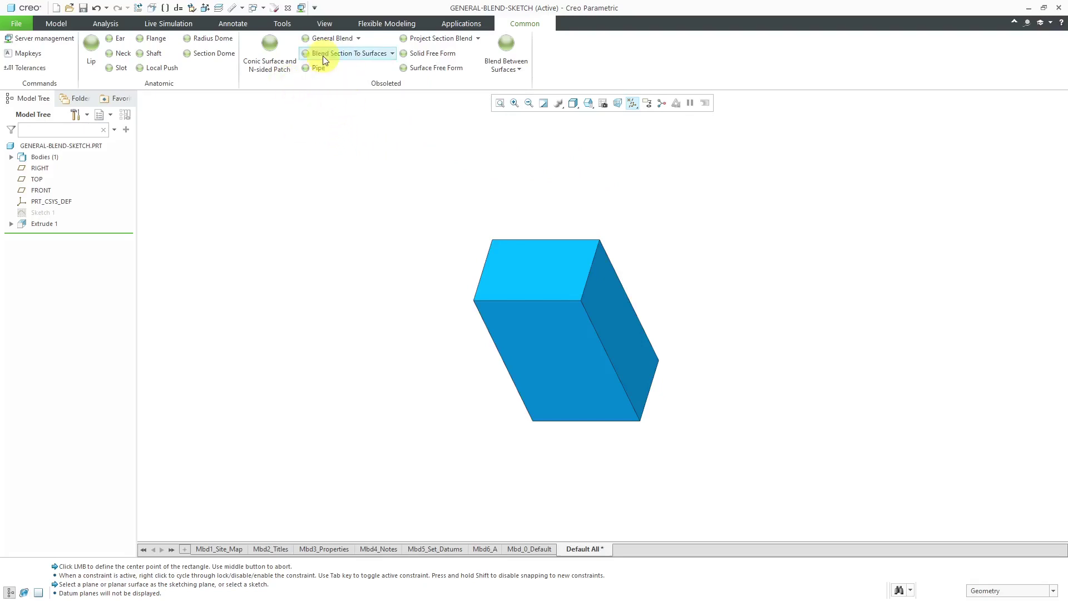
pyautogui.click(359, 39)
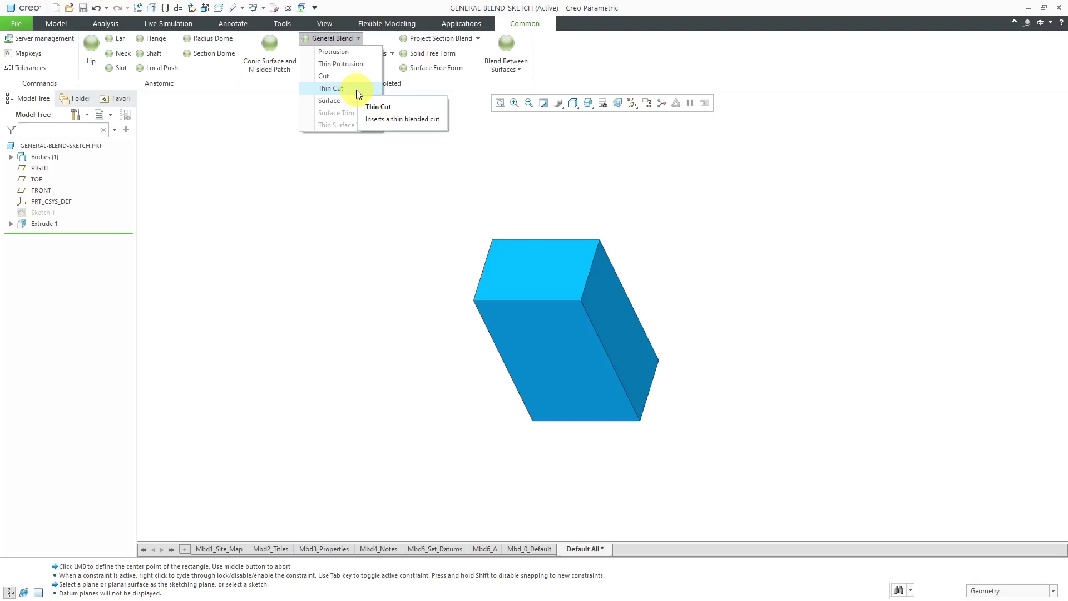
# Start a General Blend Protrusion and keep Sketch Sec as the section option.
pyautogui.click(348, 55)
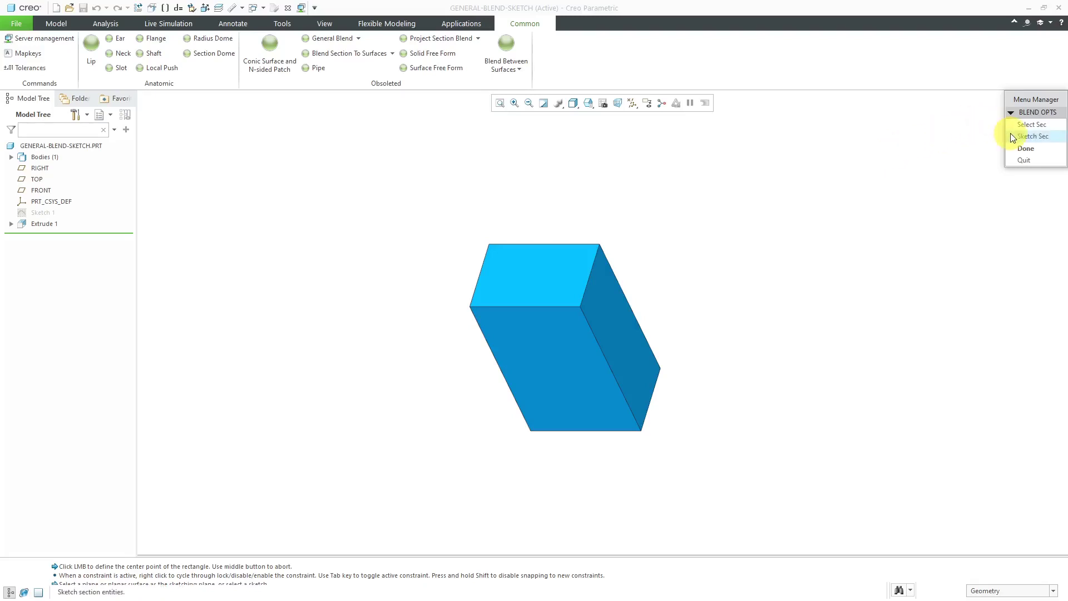
pyautogui.click(1023, 154)
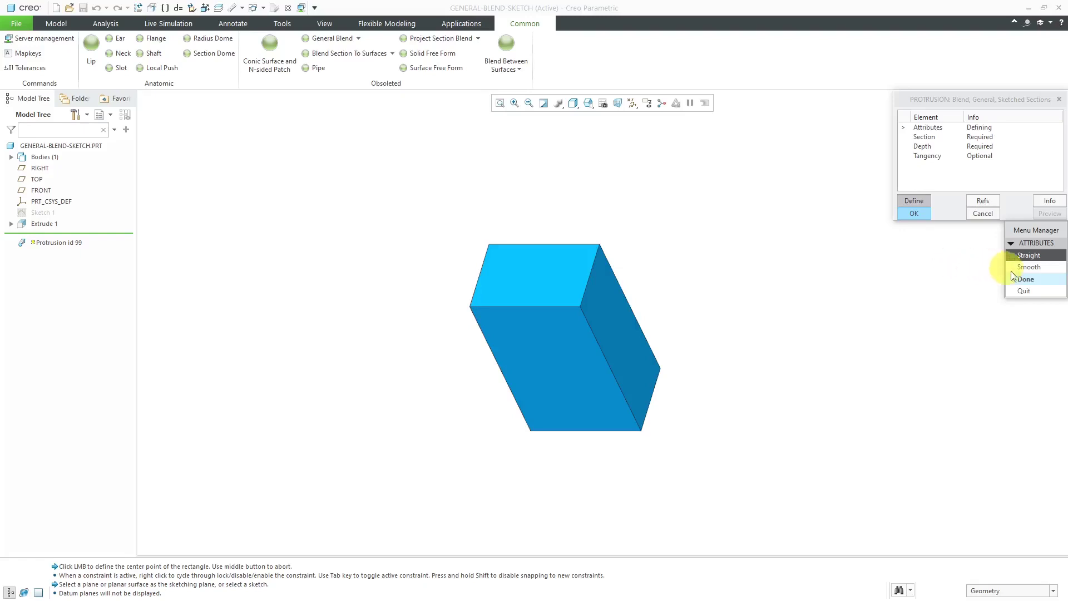
# Make the blend Straight, sketching on the block's top face with the default direction.
pyautogui.click(1026, 279)
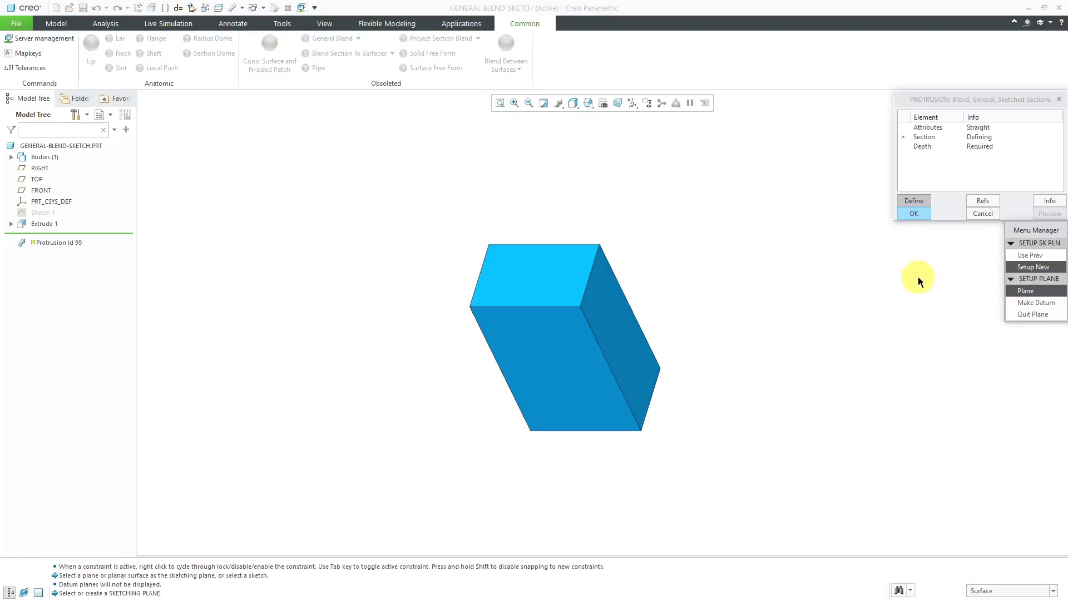
pyautogui.click(543, 273)
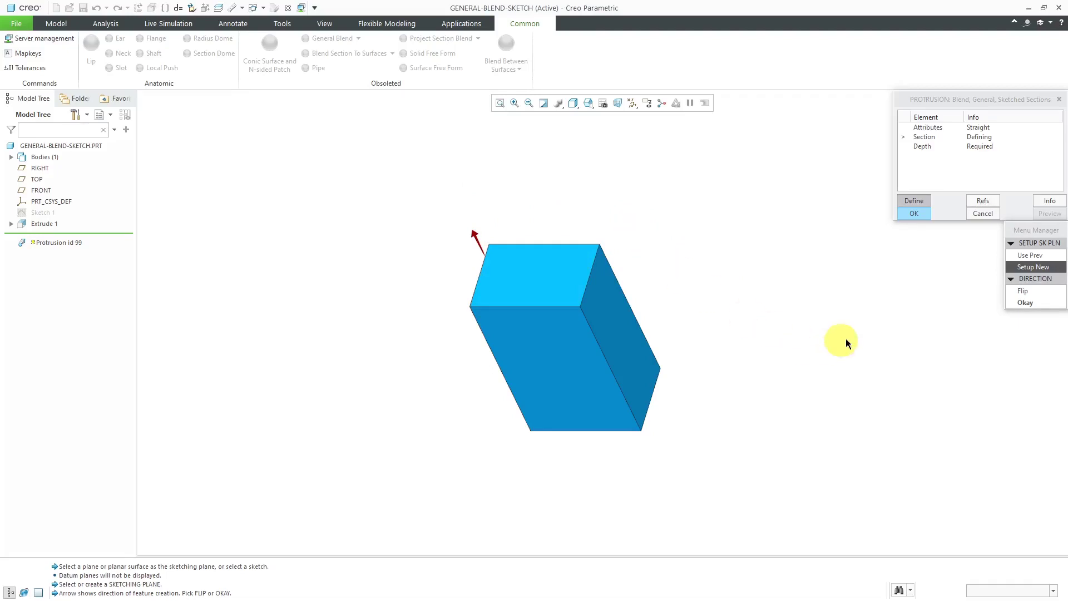
pyautogui.click(1024, 303)
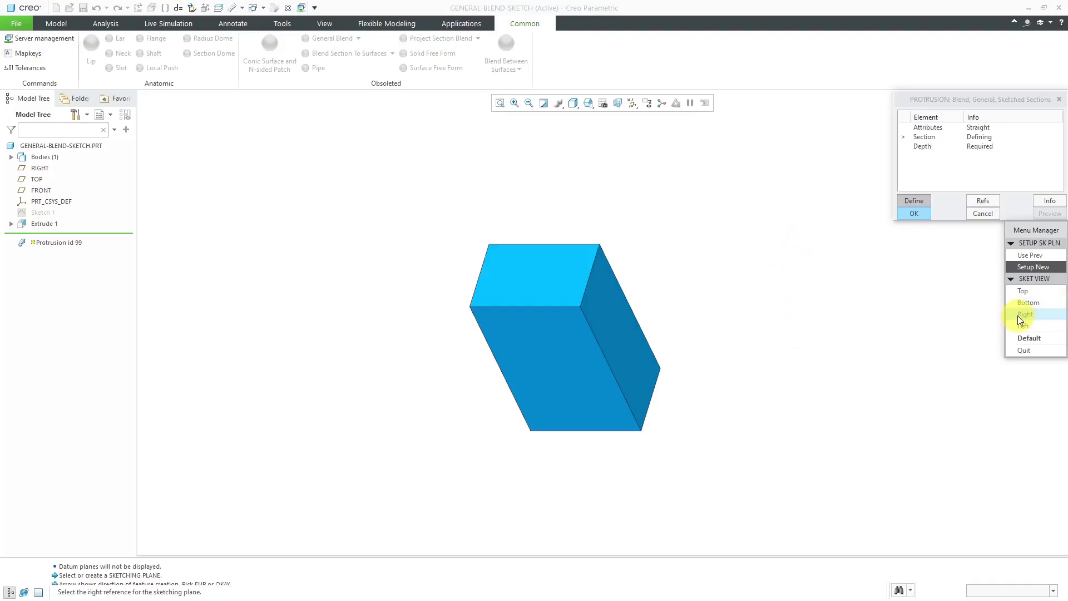
# Show datum planes and orient the sketch with the RIGHT datum plane facing right.
pyautogui.click(1026, 305)
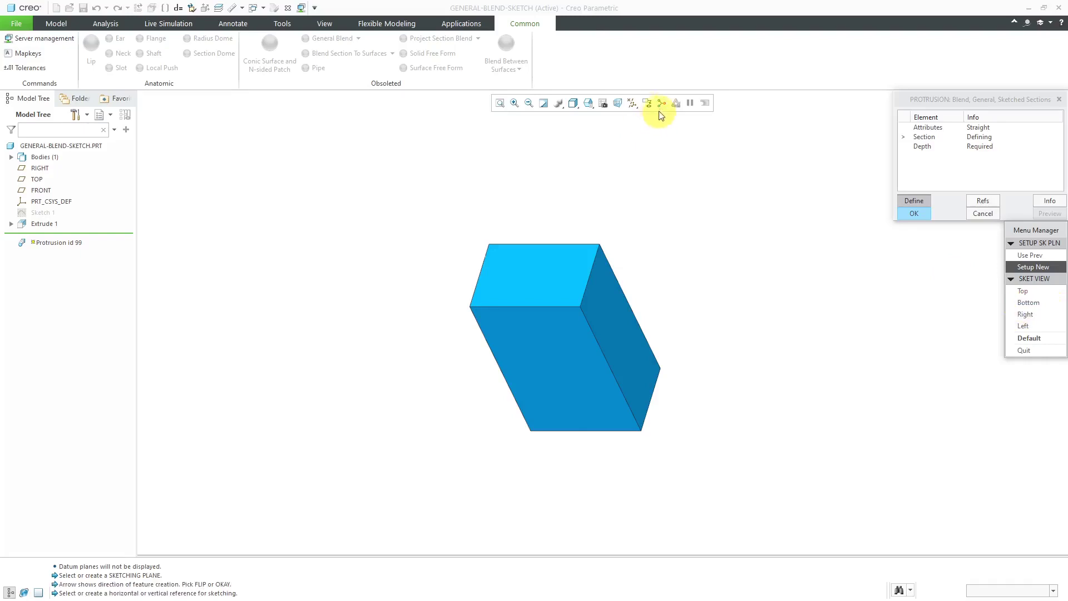
pyautogui.click(632, 105)
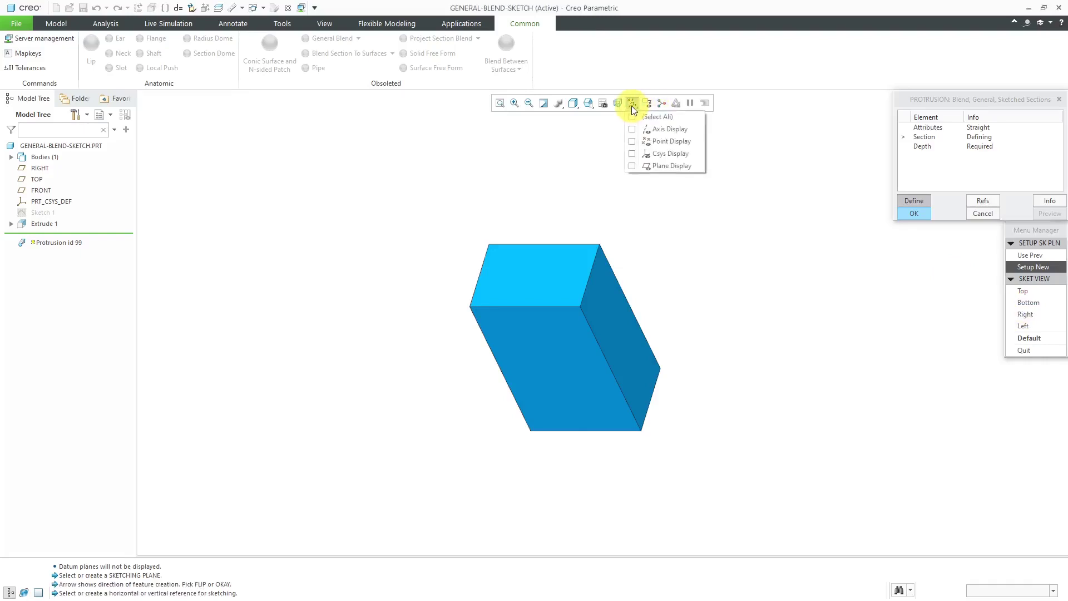
pyautogui.click(669, 167)
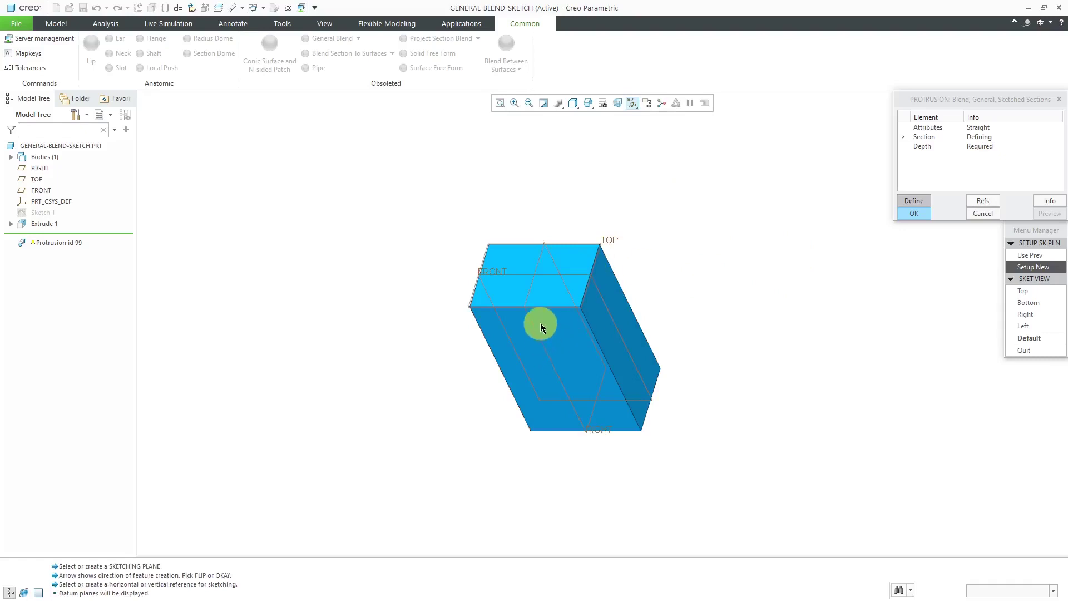
pyautogui.click(1025, 314)
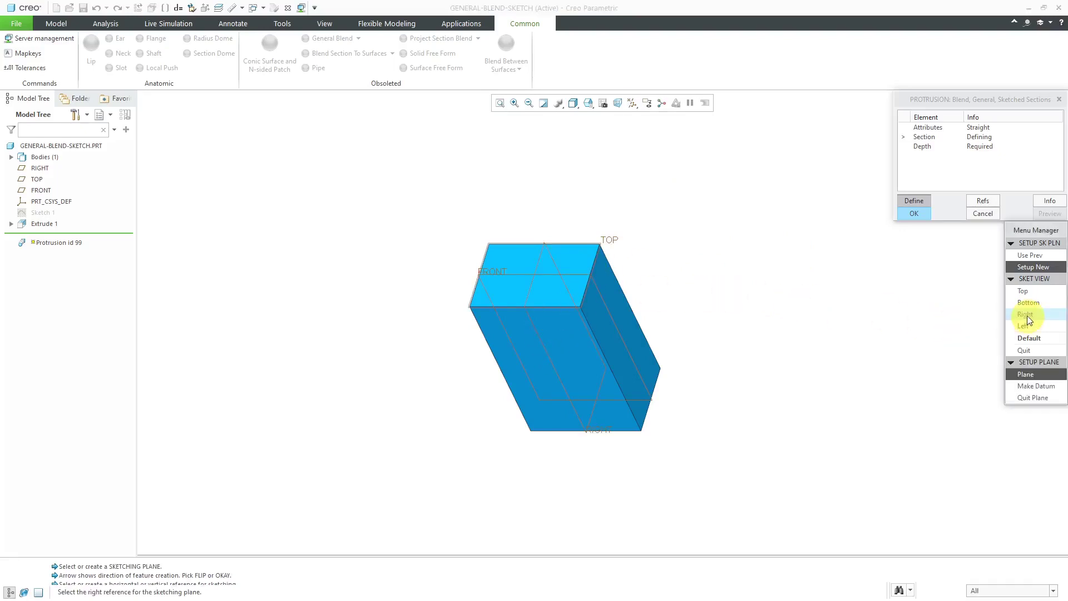
pyautogui.click(560, 365)
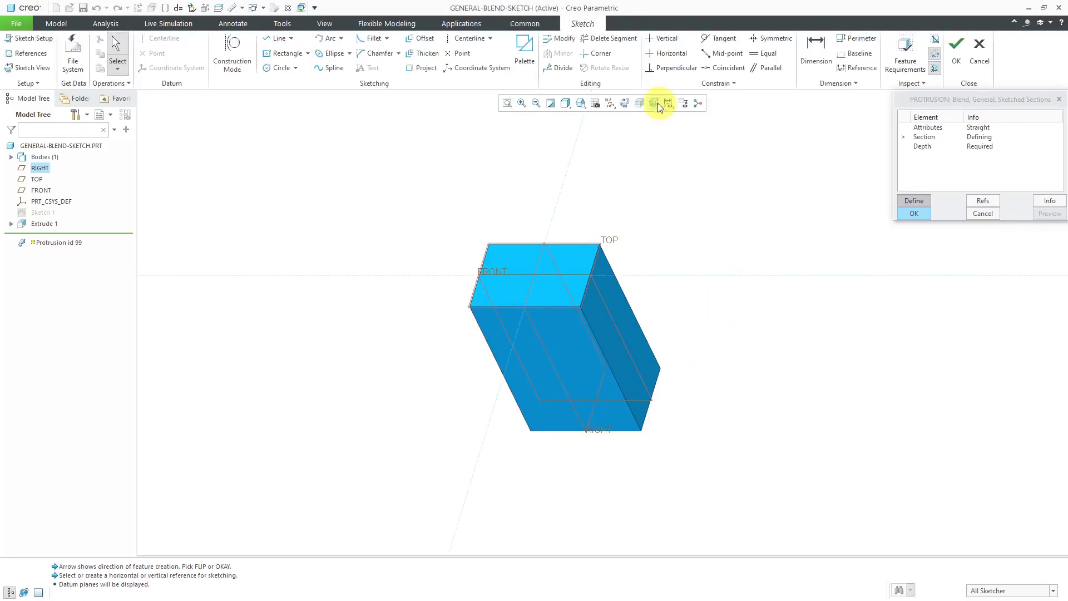
# Hide datum planes and draw a centre rectangle from the datum intersection.
pyautogui.click(611, 104)
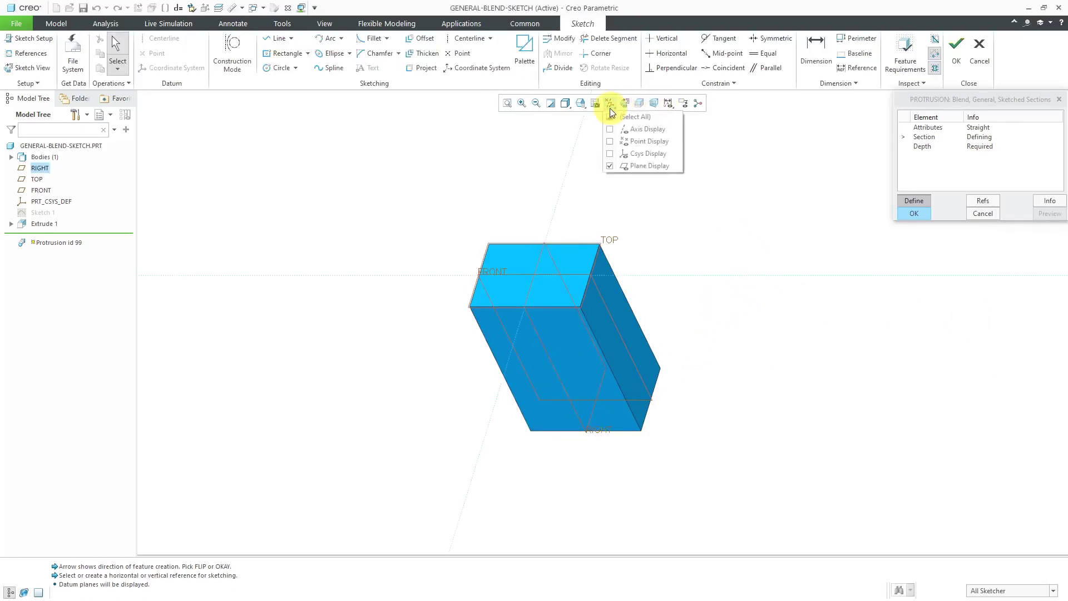
pyautogui.click(630, 166)
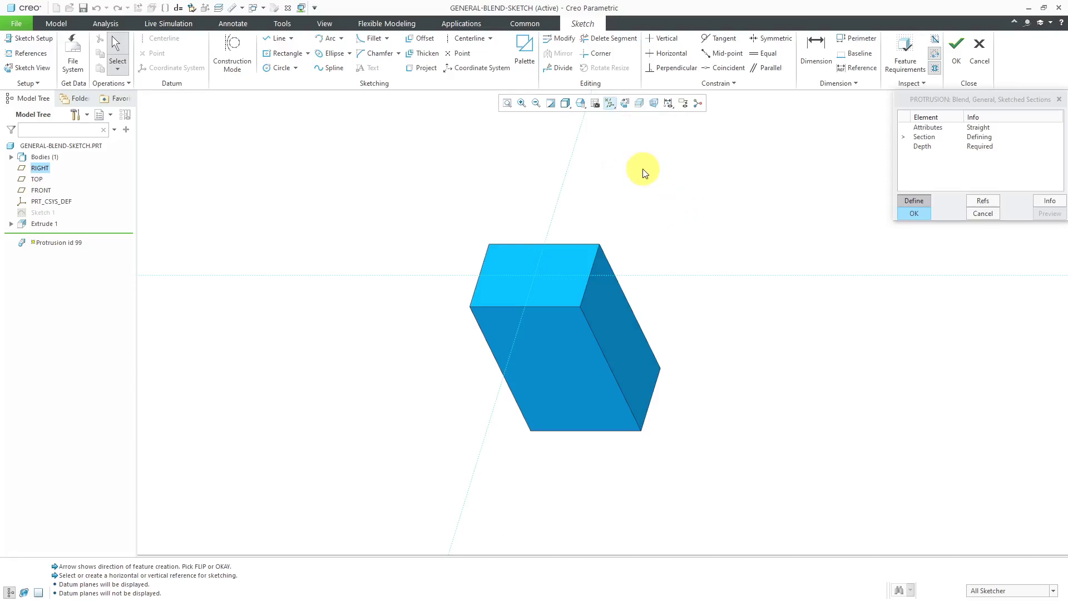
pyautogui.click(283, 53)
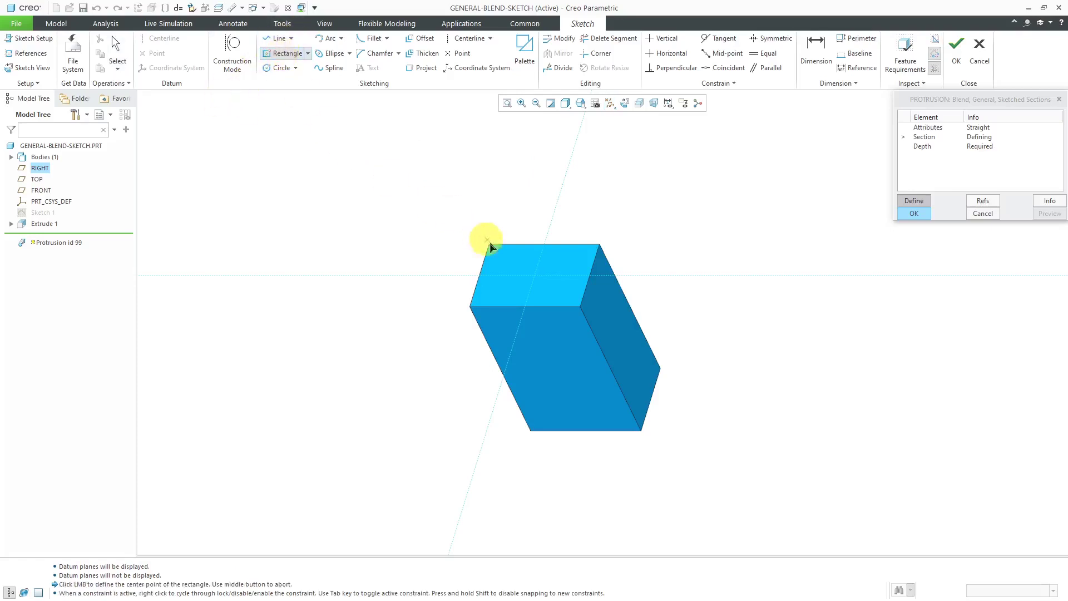
pyautogui.click(534, 274)
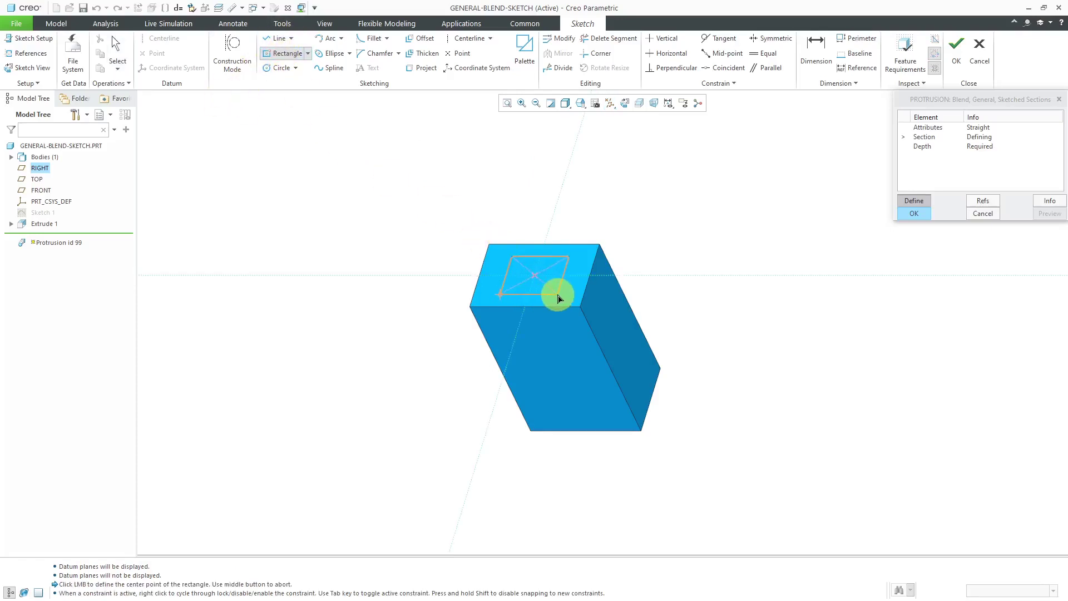
pyautogui.click(573, 305)
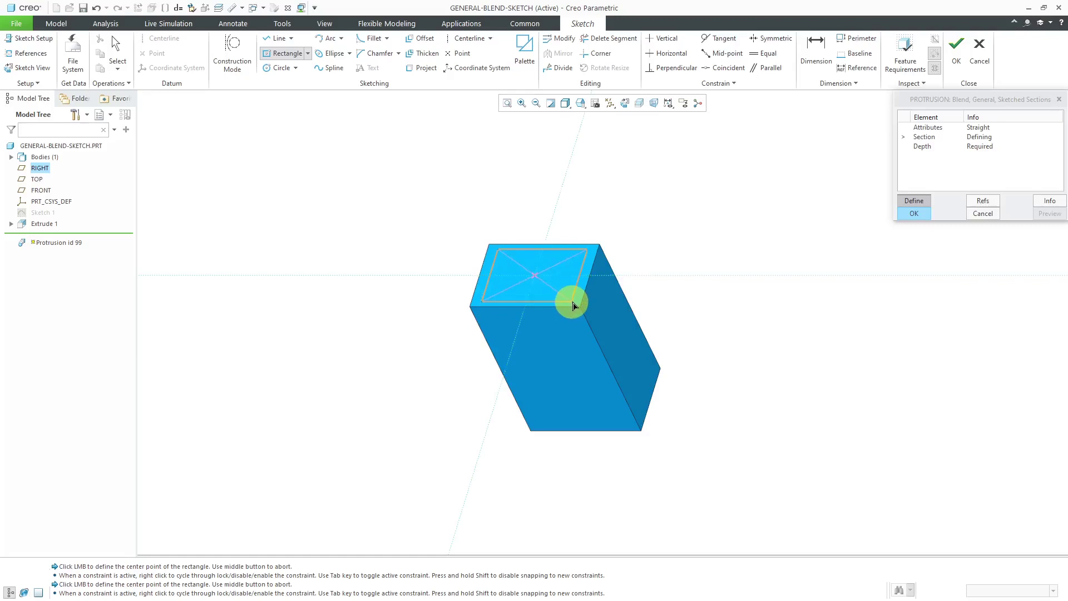
pyautogui.middleClick(676, 255)
# Set the rectangle's width to 12 and its height to 8.
pyautogui.scroll(3, 560, 268)
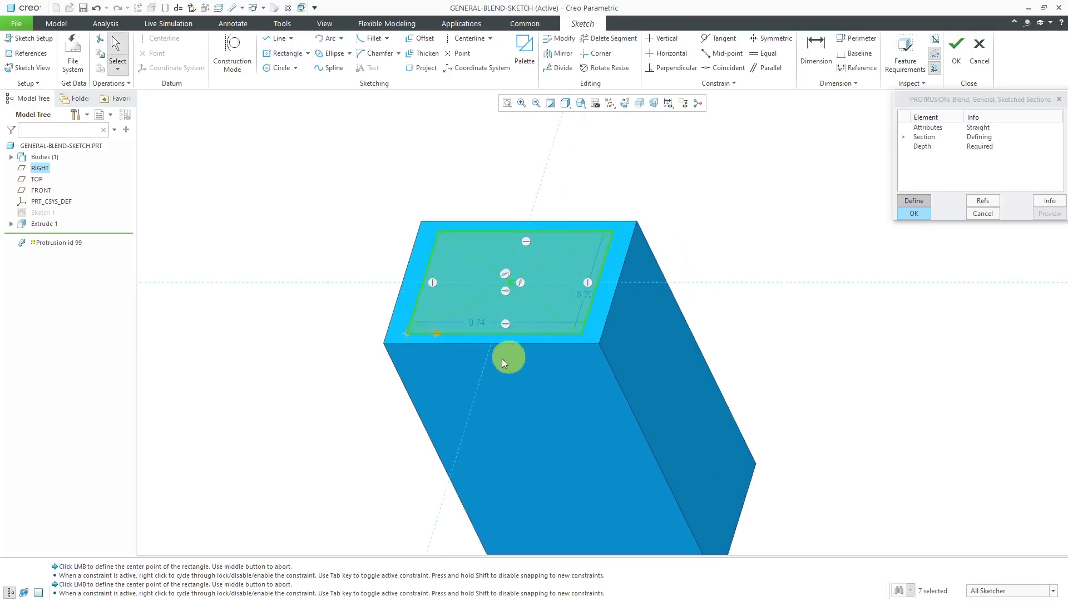
pyautogui.click(472, 326)
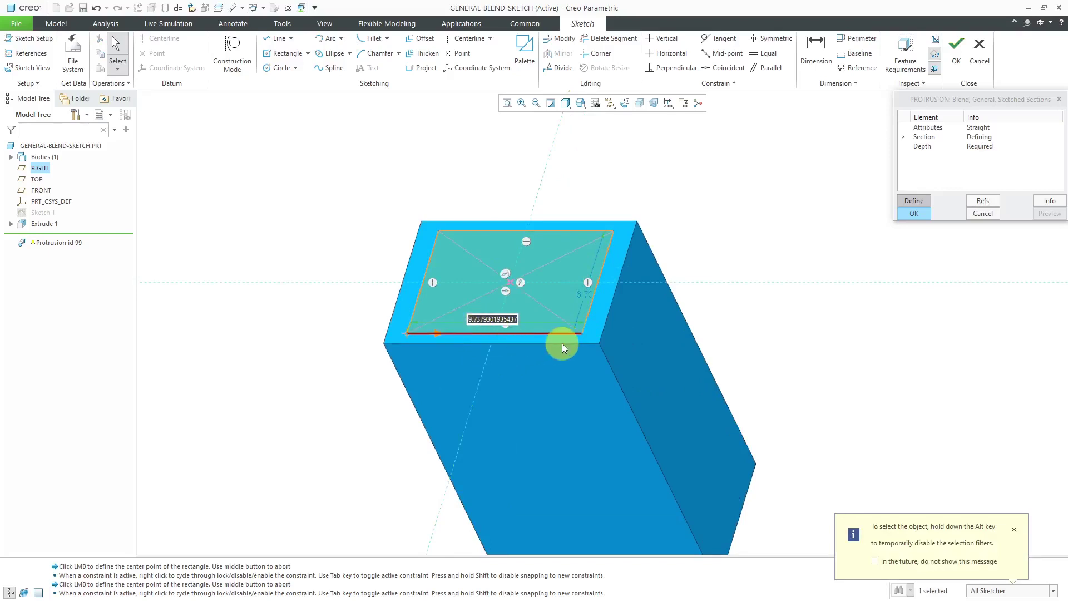
pyautogui.write('12')
pyautogui.press('Return')
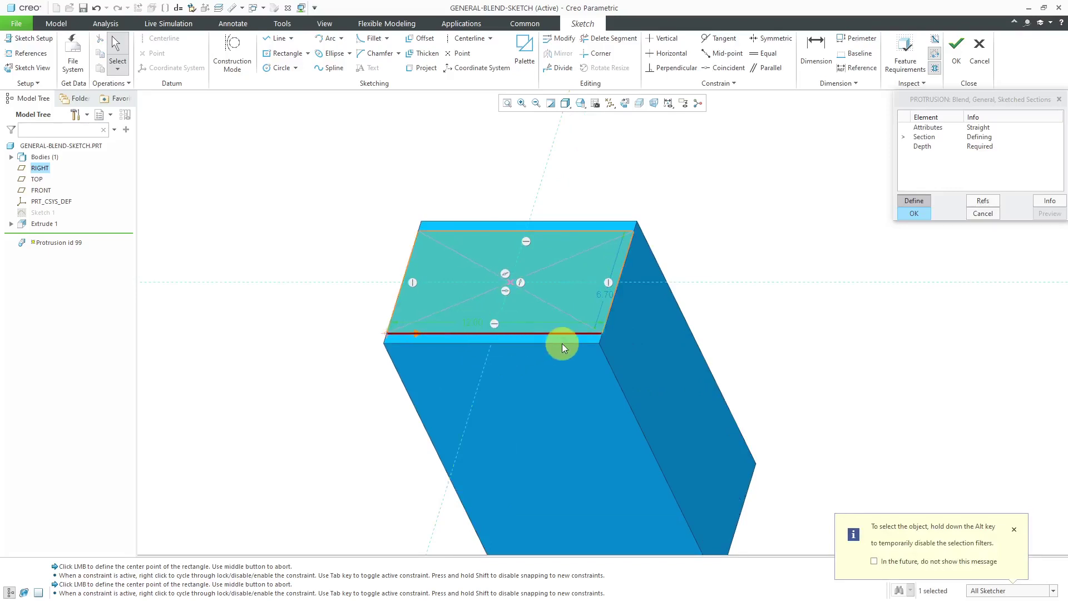
pyautogui.doubleClick(602, 295)
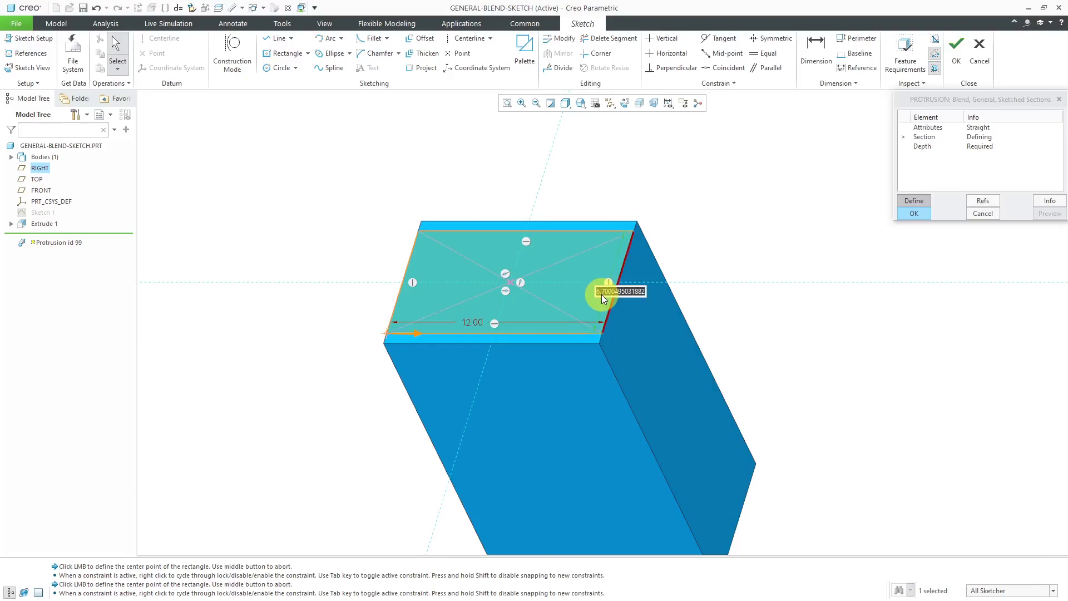
pyautogui.write('8')
pyautogui.press('Return')
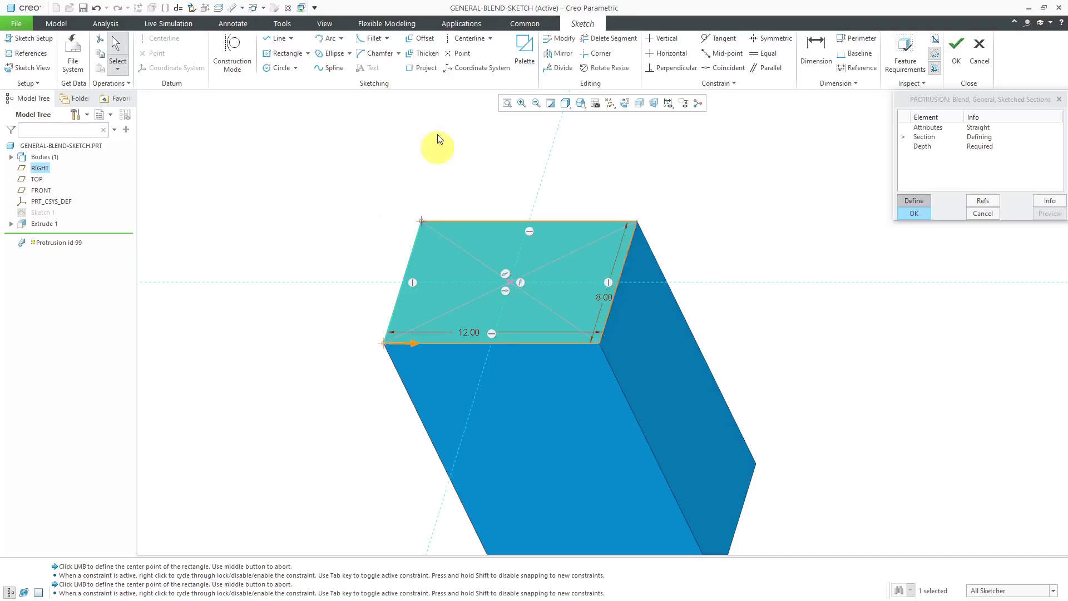
# Move the section start point to the top-left corner and put a coordinate system at the rectangle centre.
pyautogui.rightClick(308, 156)
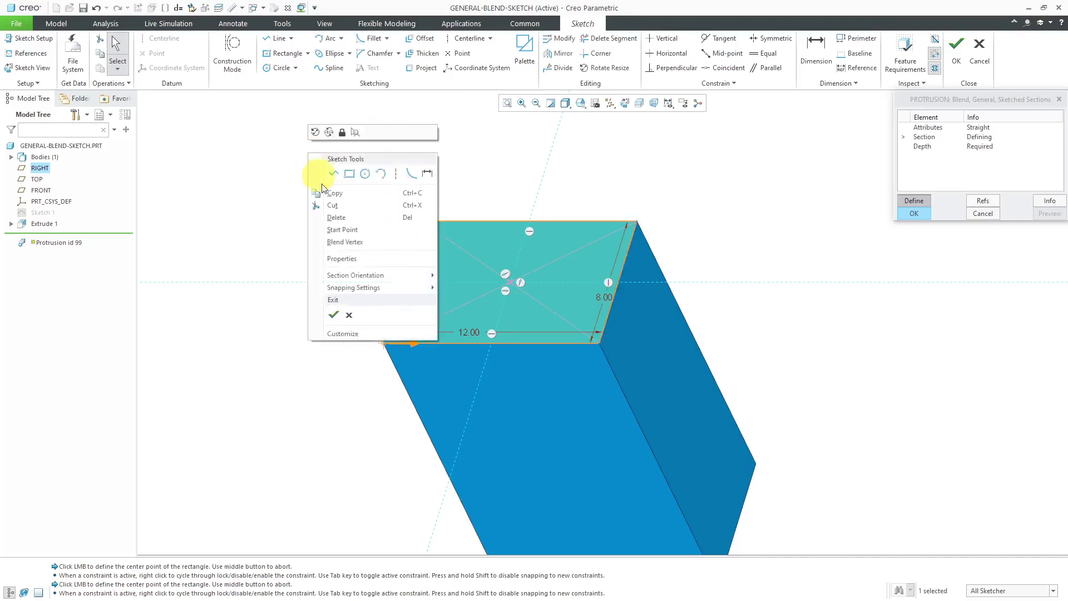
pyautogui.click(338, 231)
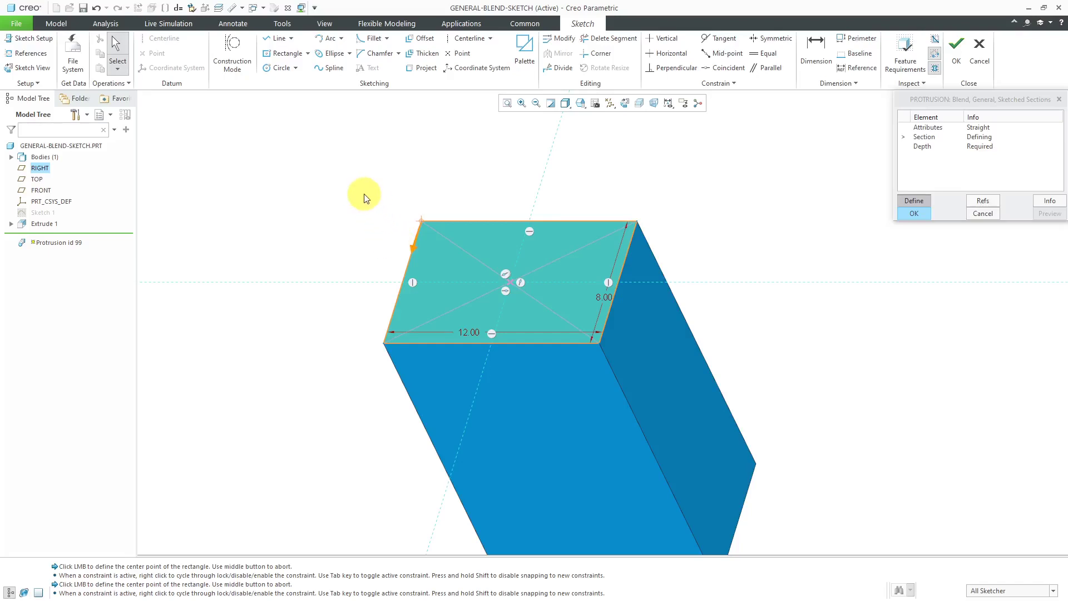
pyautogui.click(463, 70)
pyautogui.click(510, 281)
pyautogui.click(565, 255)
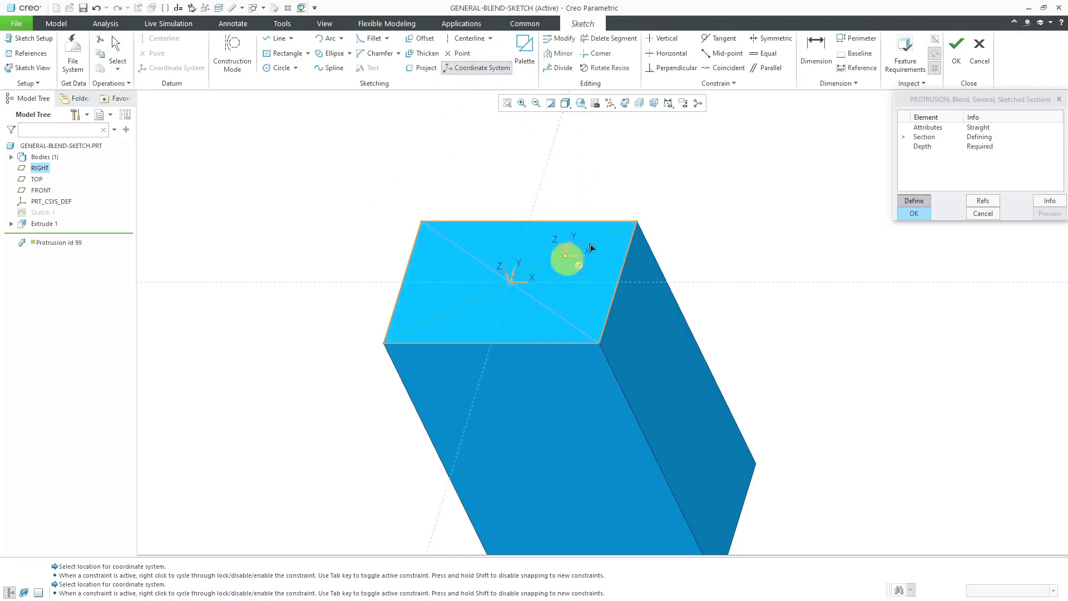
pyautogui.middleClick(663, 177)
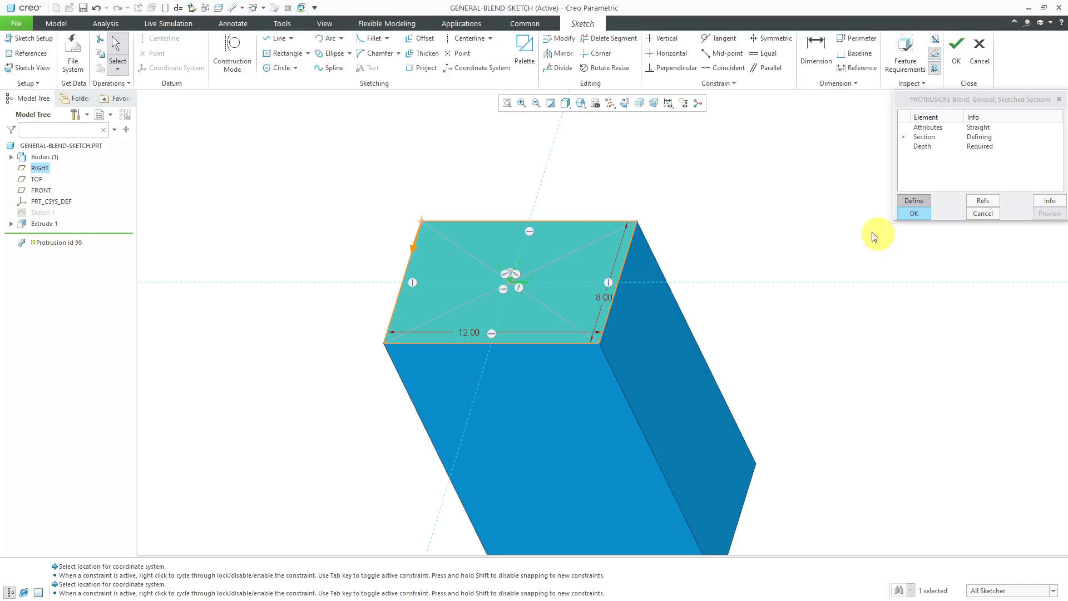
# Finish section 1 and rotate section 2 by 45° about X, 0° about Y and Z.
pyautogui.click(956, 45)
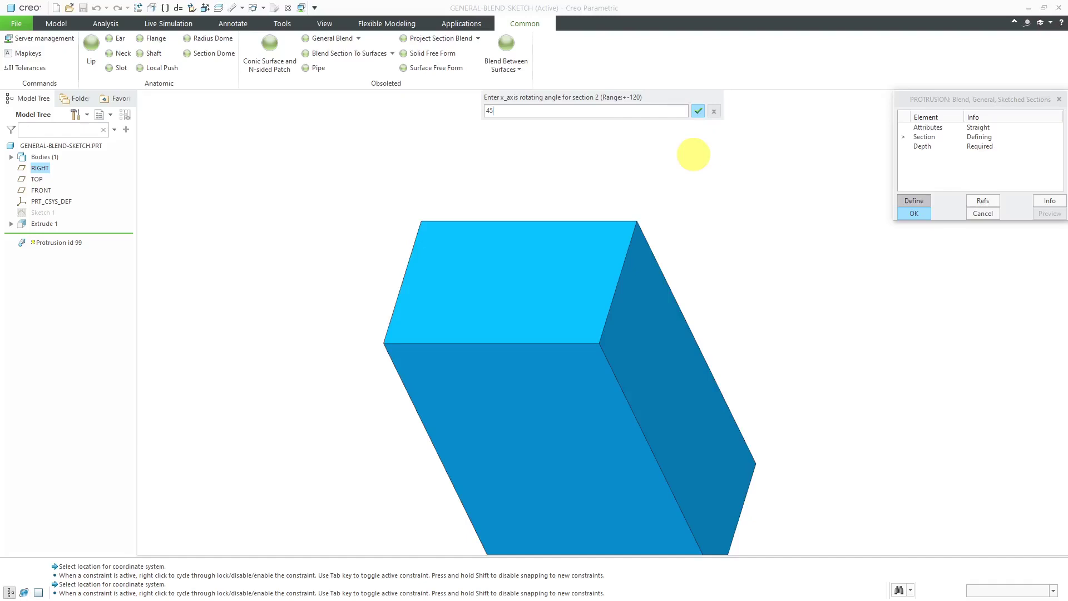
pyautogui.press('Return')
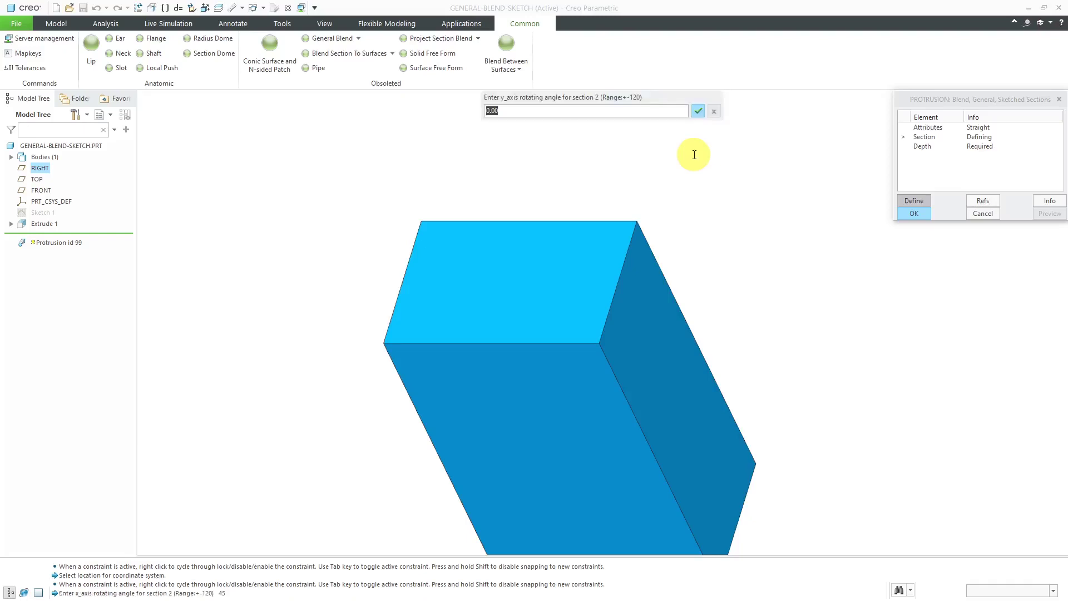
pyautogui.press('Return')
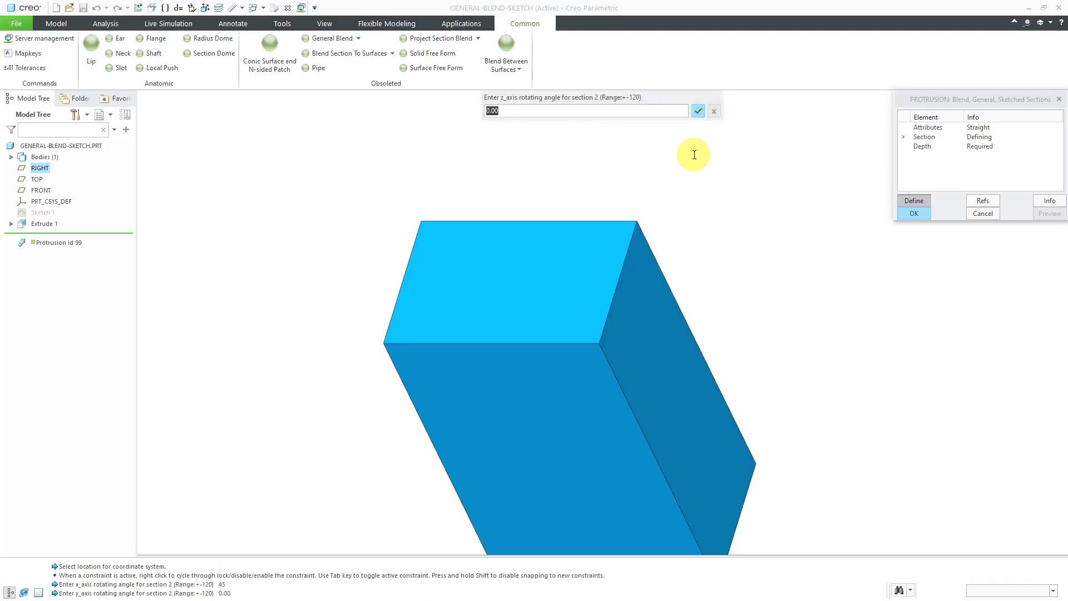
pyautogui.press('Return')
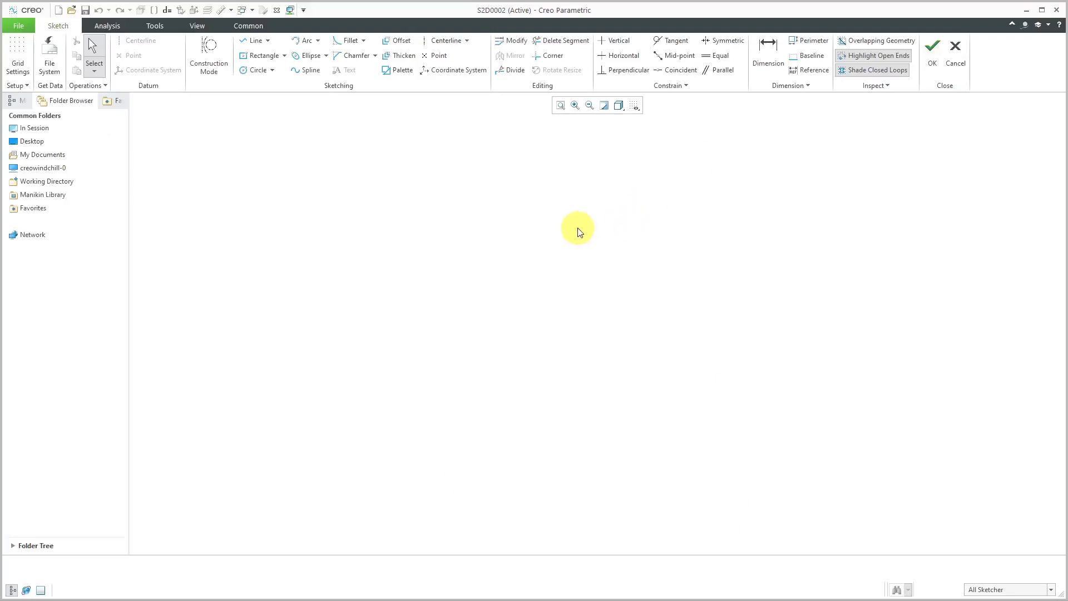
# Place a sketch coordinate system and draw a centre rectangle on its origin.
pyautogui.click(451, 70)
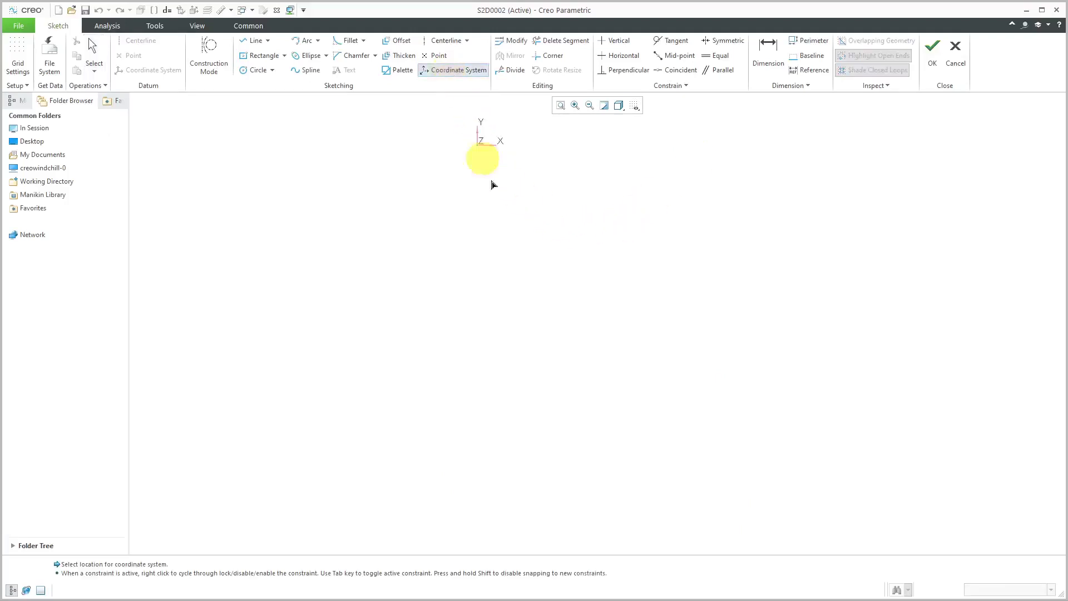
pyautogui.click(542, 315)
pyautogui.middleClick(639, 292)
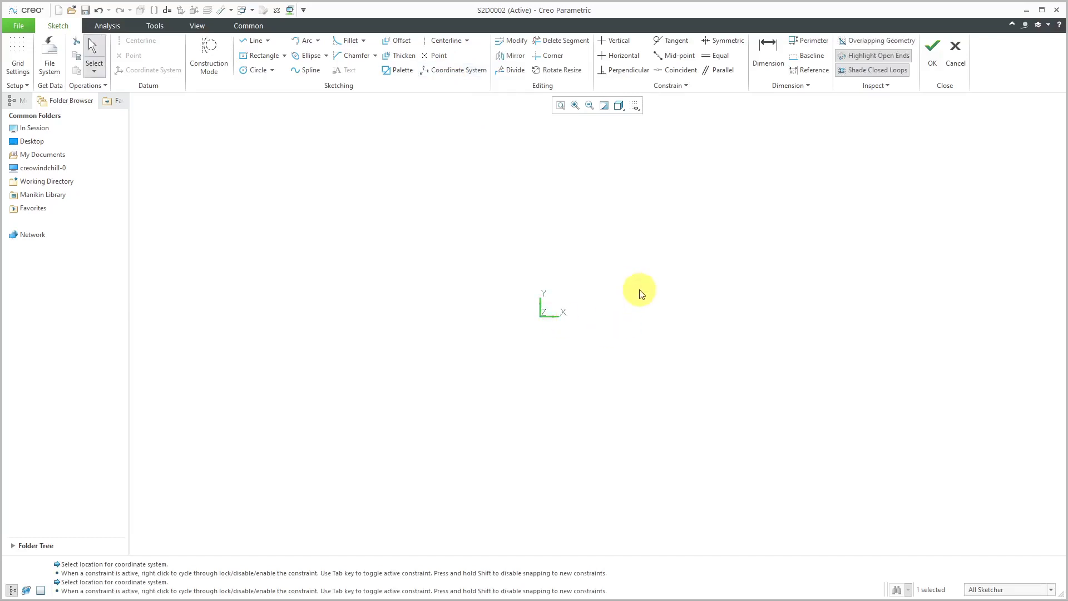
pyautogui.click(260, 55)
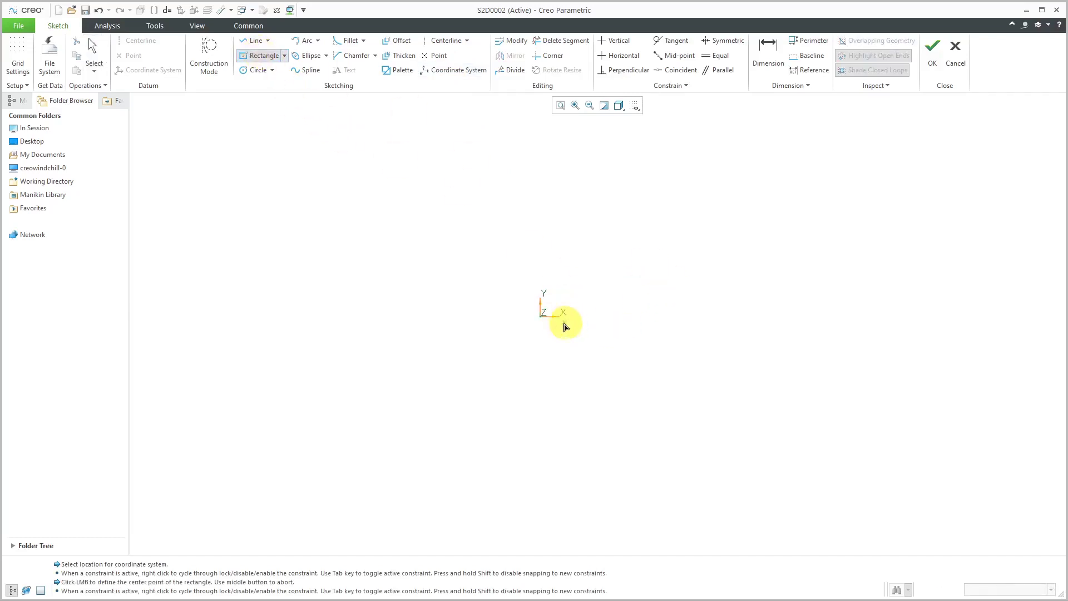
pyautogui.click(541, 314)
pyautogui.click(645, 246)
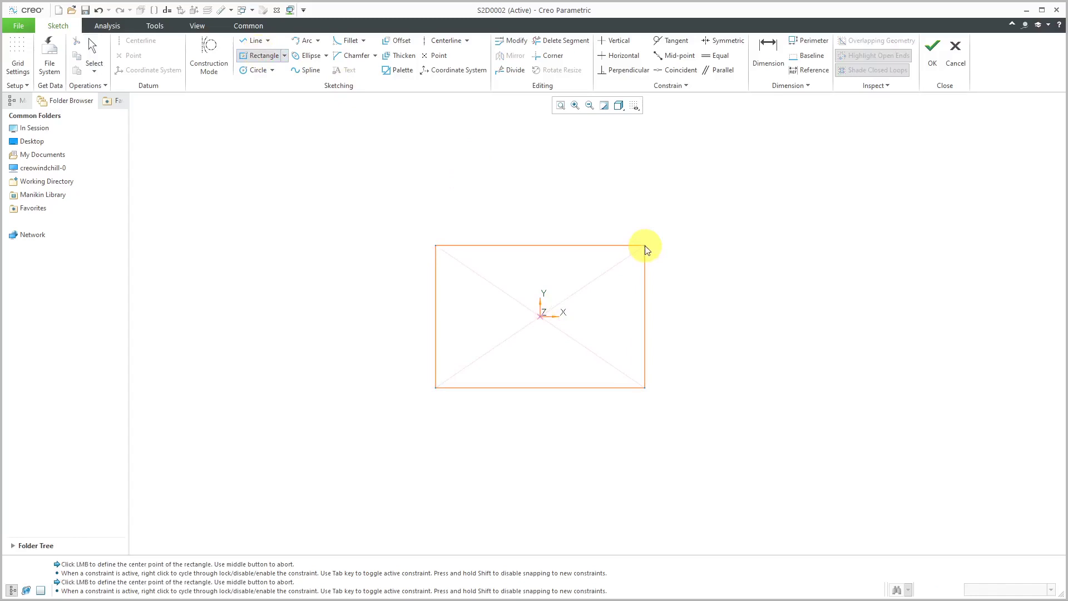
pyautogui.middleClick(681, 275)
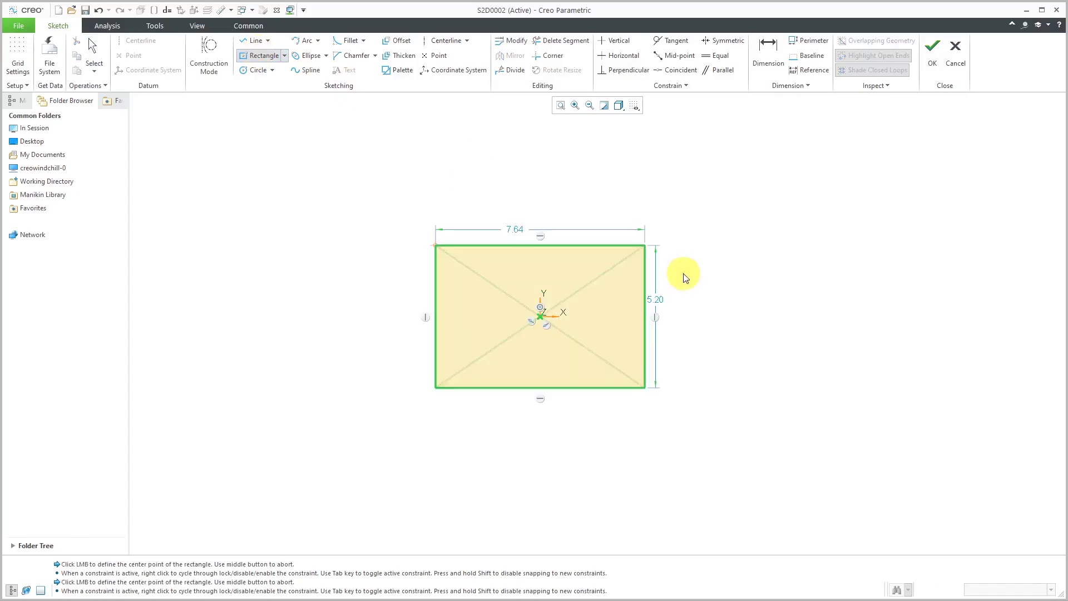
# Set the section 2 rectangle to height 8 and width 12.
pyautogui.doubleClick(656, 300)
pyautogui.write('8')
pyautogui.press('Return')
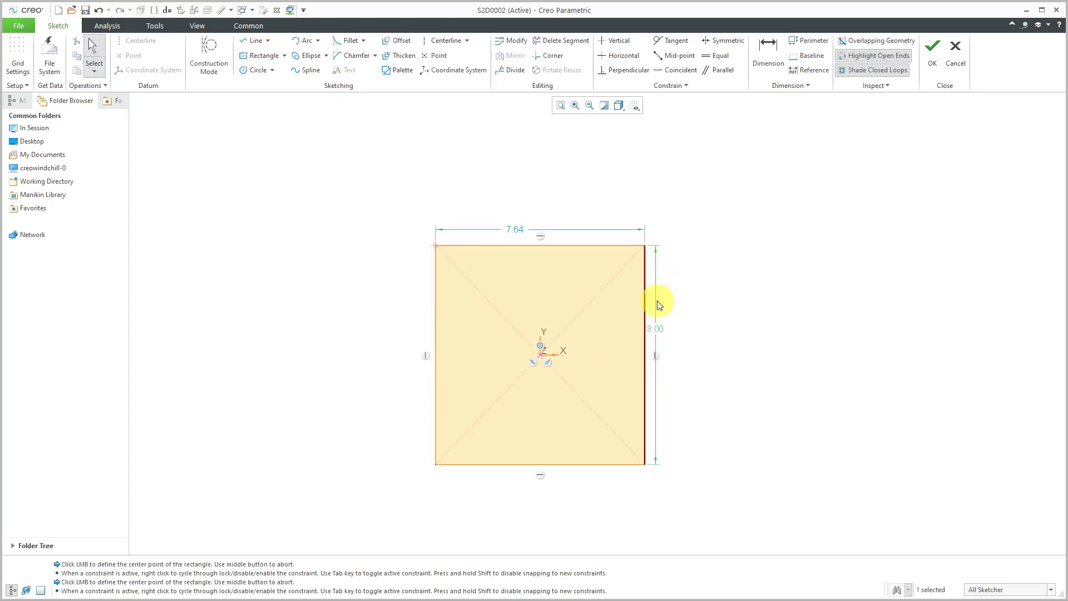
pyautogui.doubleClick(521, 234)
pyautogui.write('12')
pyautogui.press('Return')
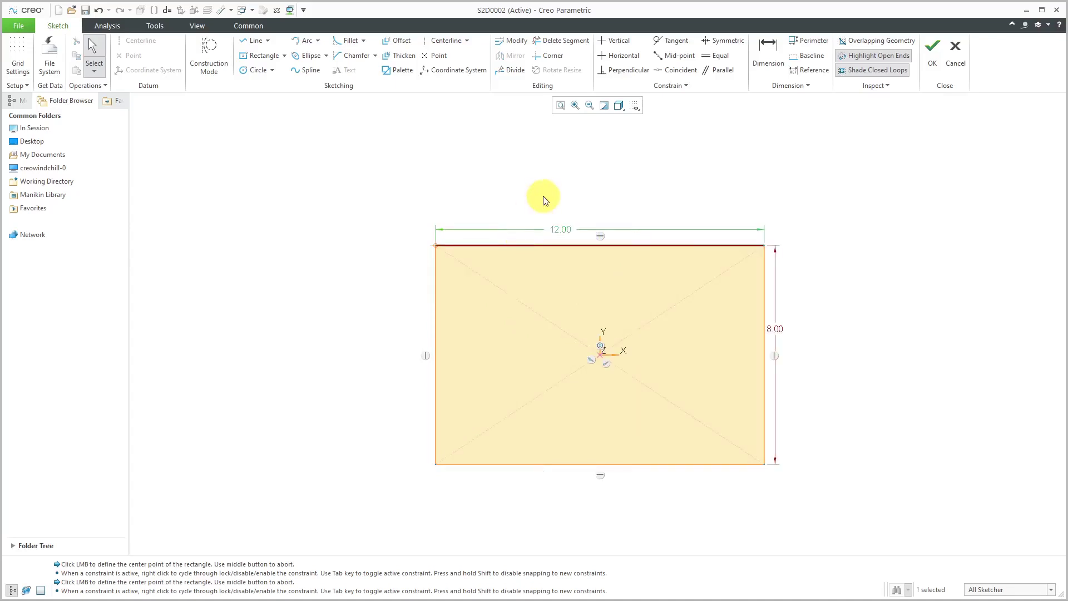
pyautogui.rightClick(542, 197)
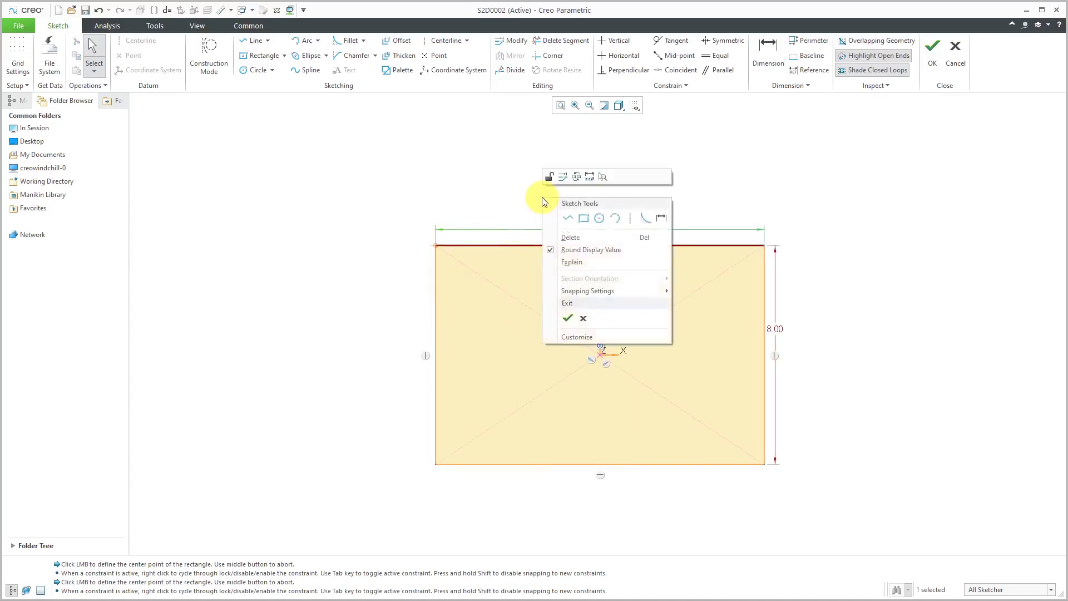
# Finish section 2 and add section 3 rotated 45° about X, 0° about Y and Z.
pyautogui.click(565, 320)
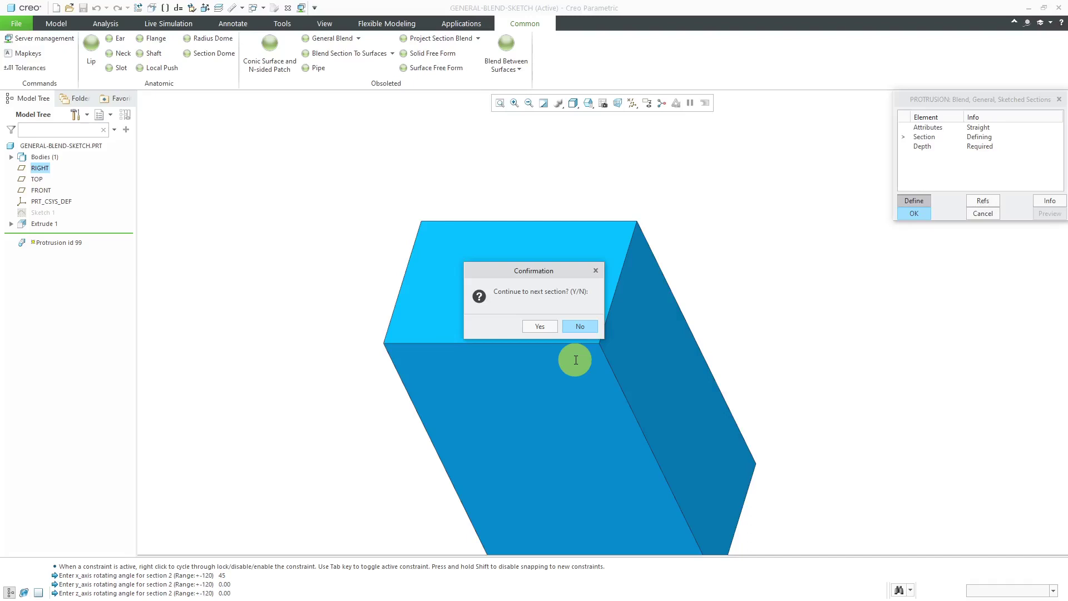
pyautogui.click(539, 327)
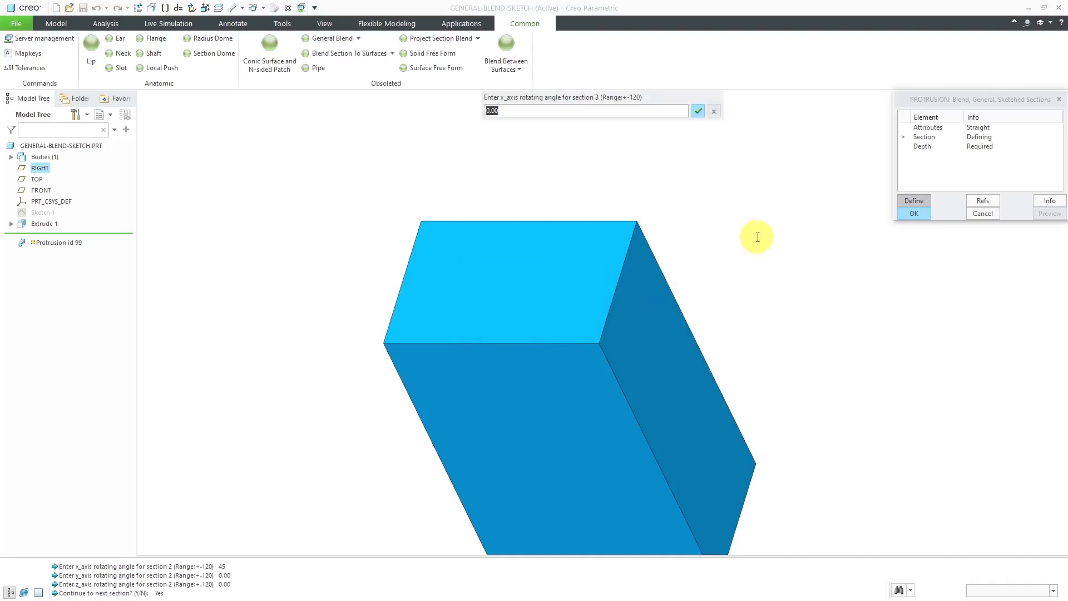
pyautogui.write('45')
pyautogui.press('Return')
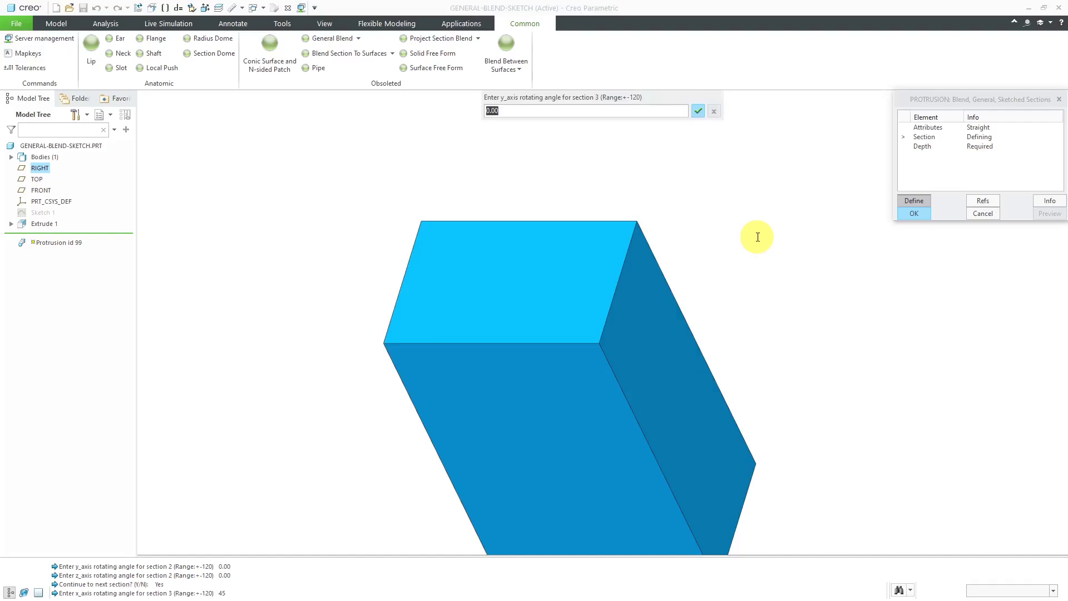
pyautogui.press('Return')
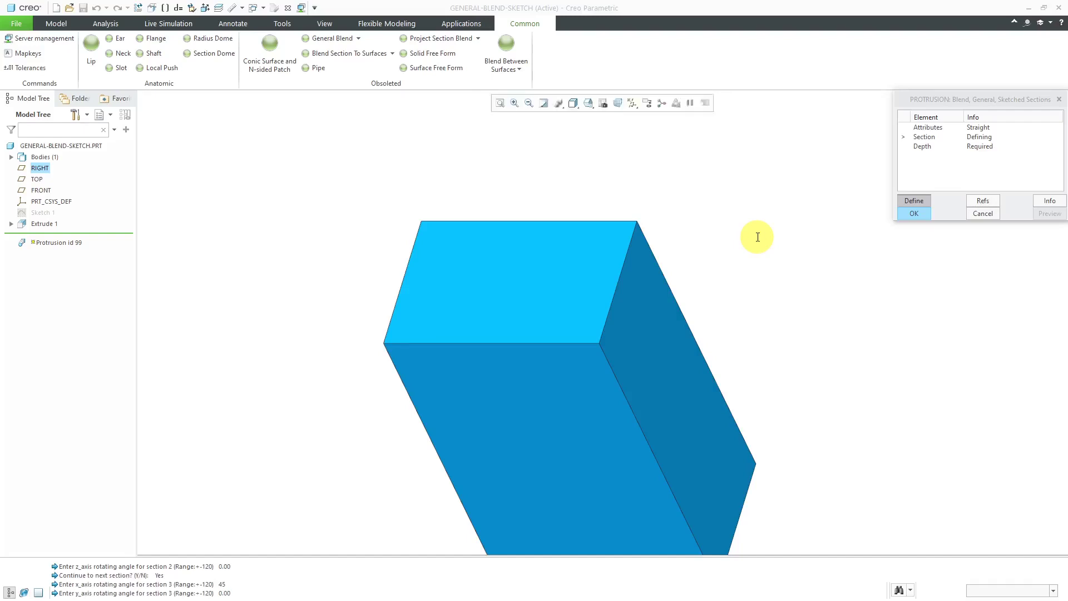
pyautogui.press('Return')
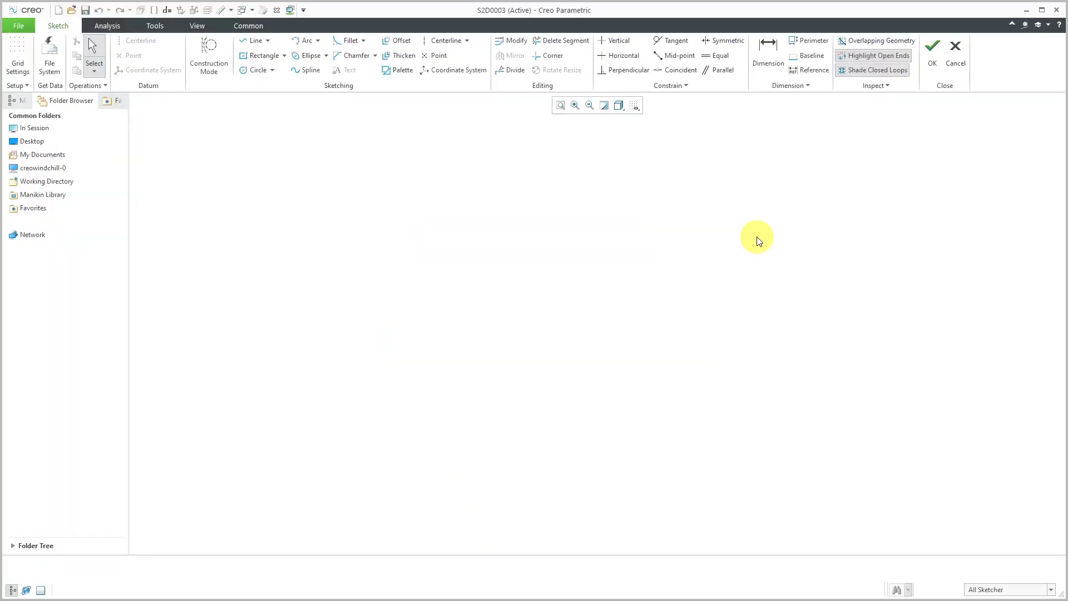
# Place a sketch coordinate system and draw a centre rectangle on its origin.
pyautogui.click(456, 72)
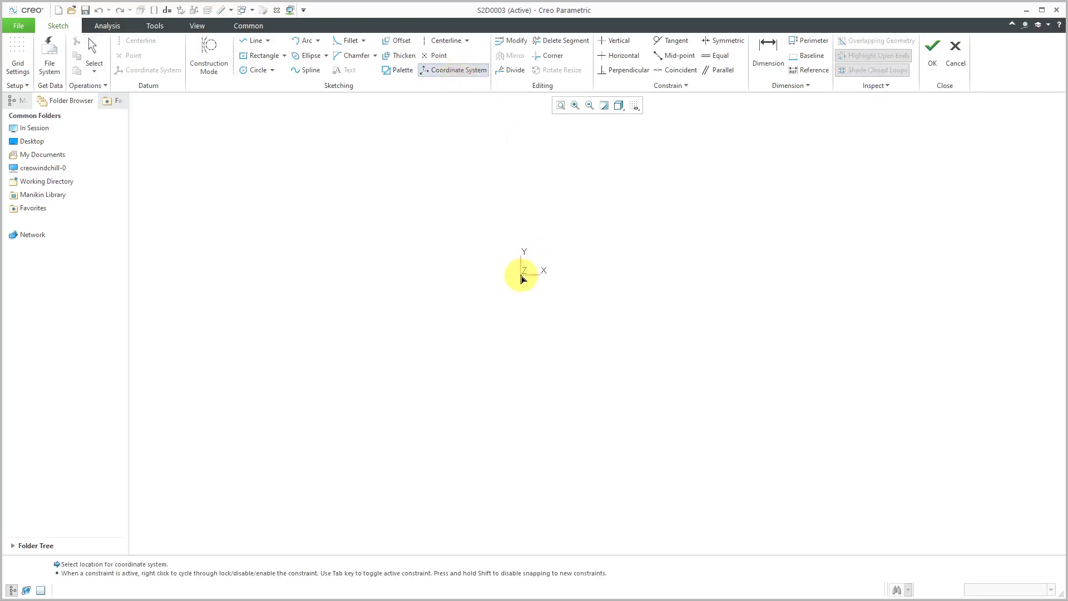
pyautogui.click(536, 312)
pyautogui.middleClick(671, 253)
pyautogui.click(259, 55)
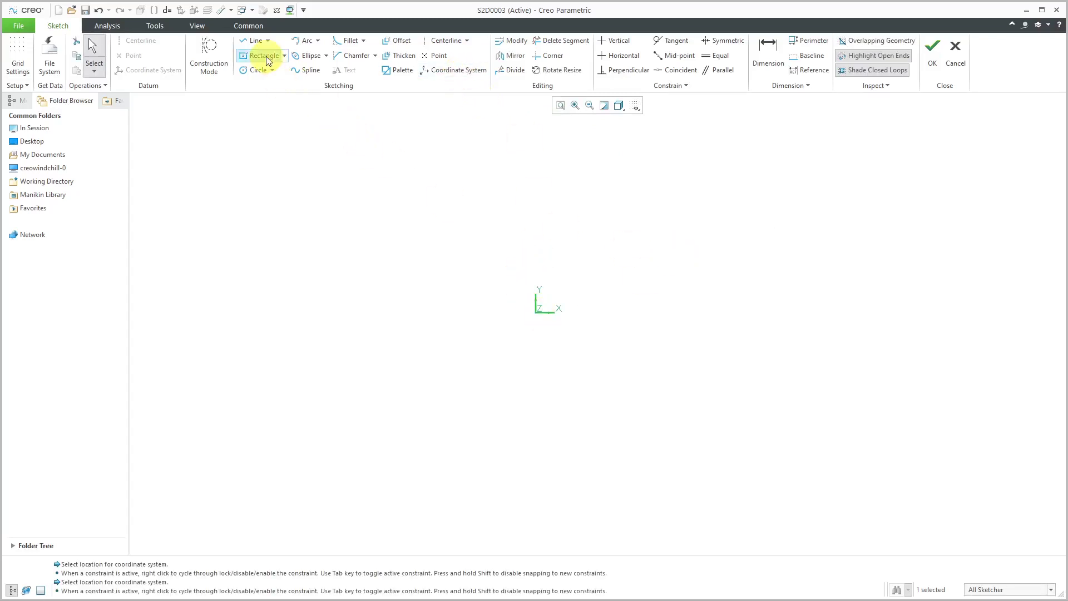
pyautogui.click(536, 312)
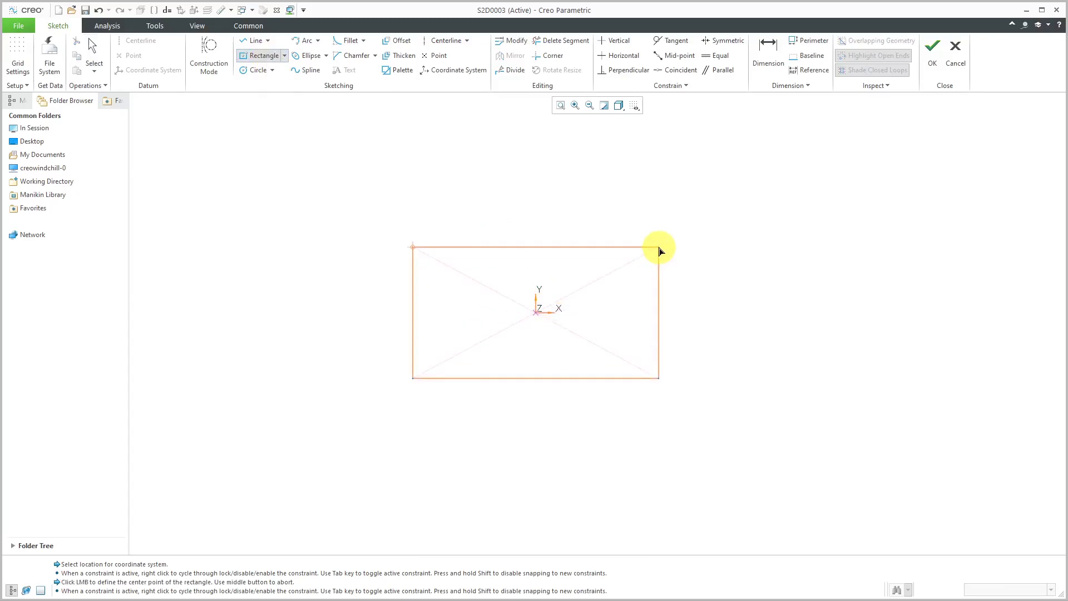
pyautogui.click(717, 224)
pyautogui.middleClick(794, 270)
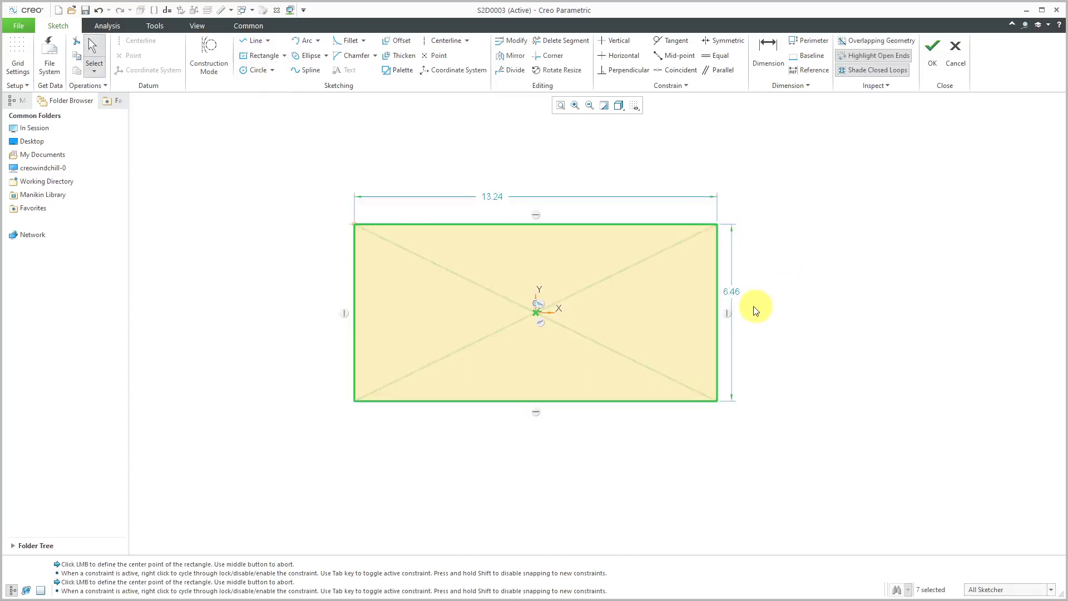
# Set the section 3 rectangle to height 8 and width 12, and finish the sketch.
pyautogui.doubleClick(735, 288)
pyautogui.write('8')
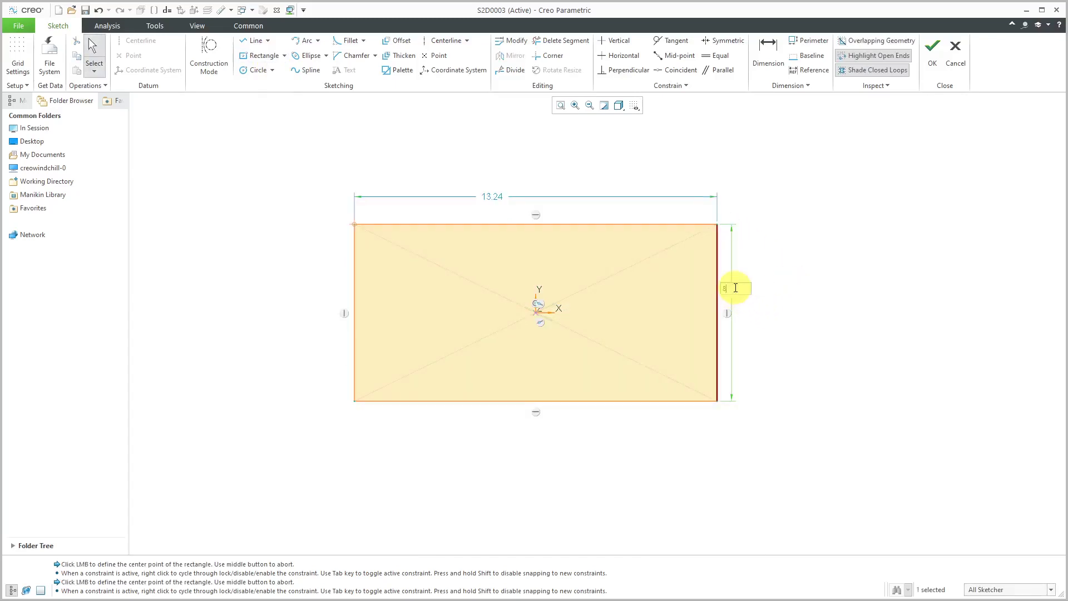
pyautogui.press('Return')
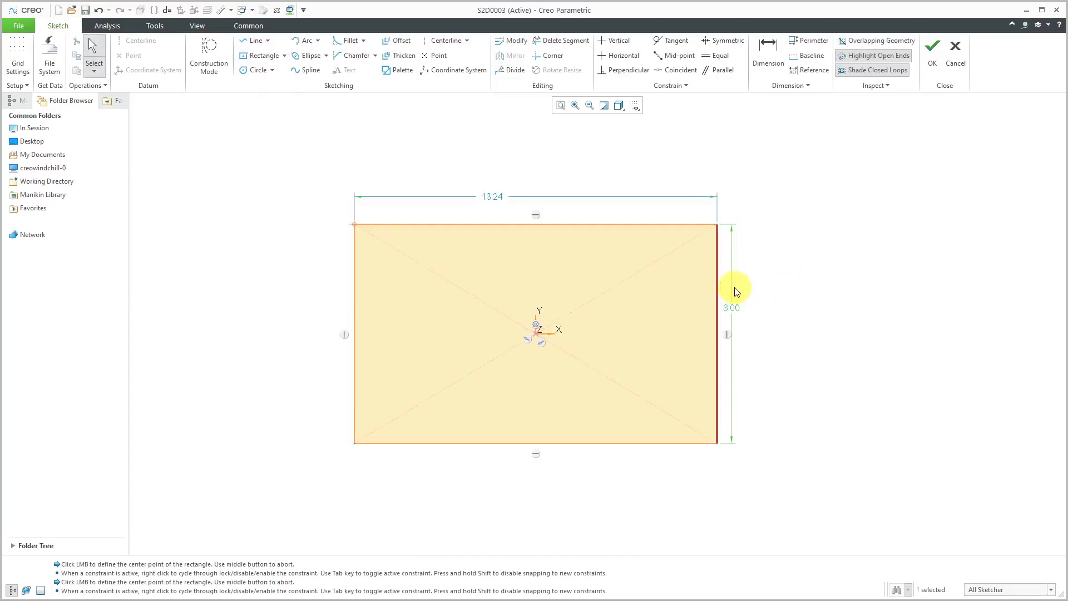
pyautogui.doubleClick(489, 194)
pyautogui.write('12')
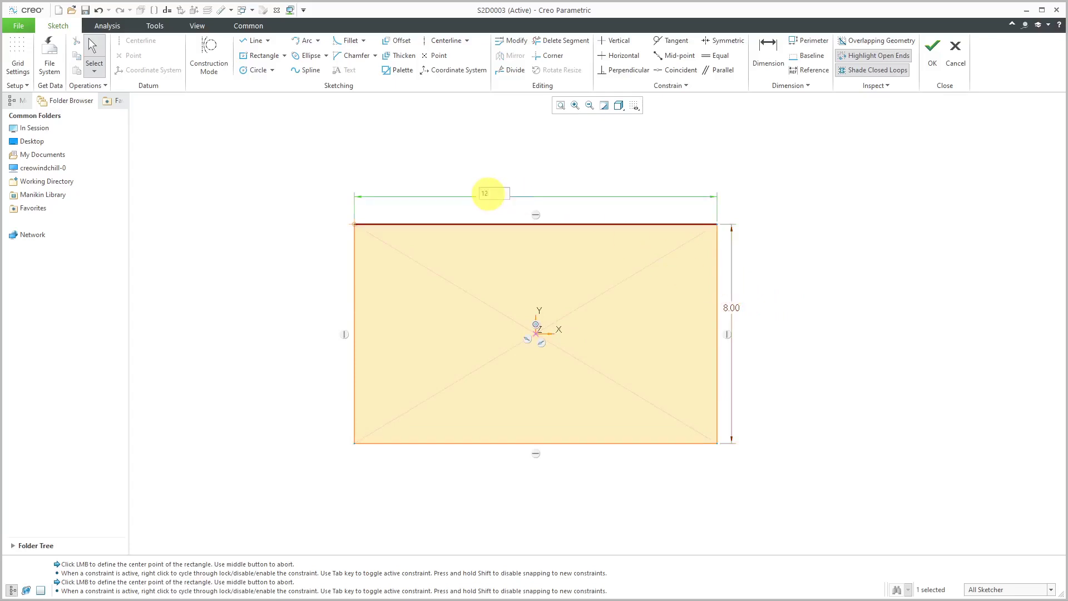
pyautogui.press('Return')
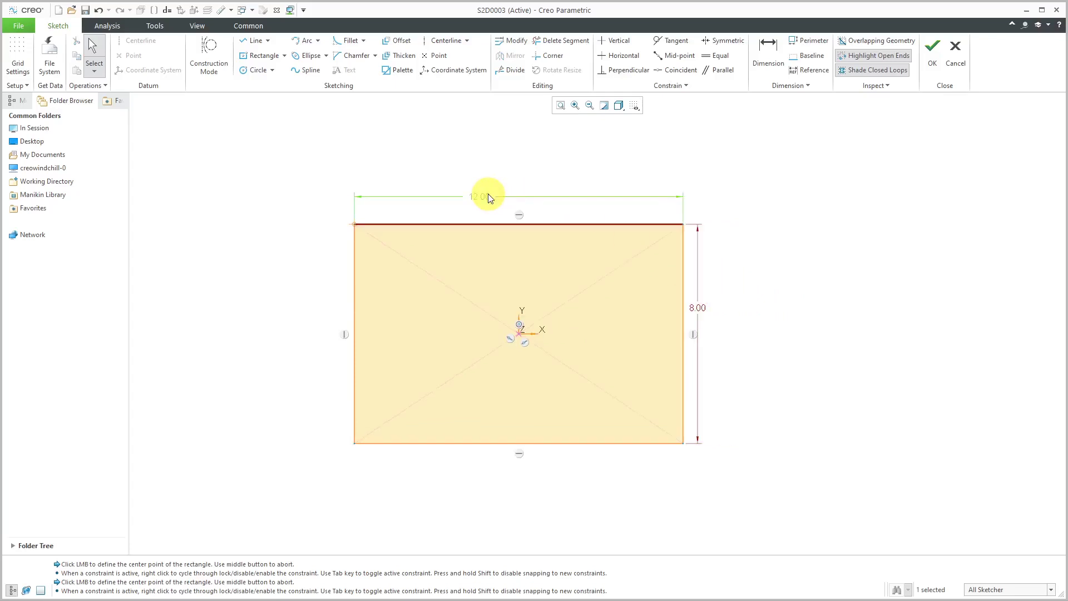
pyautogui.rightClick(540, 163)
pyautogui.click(565, 284)
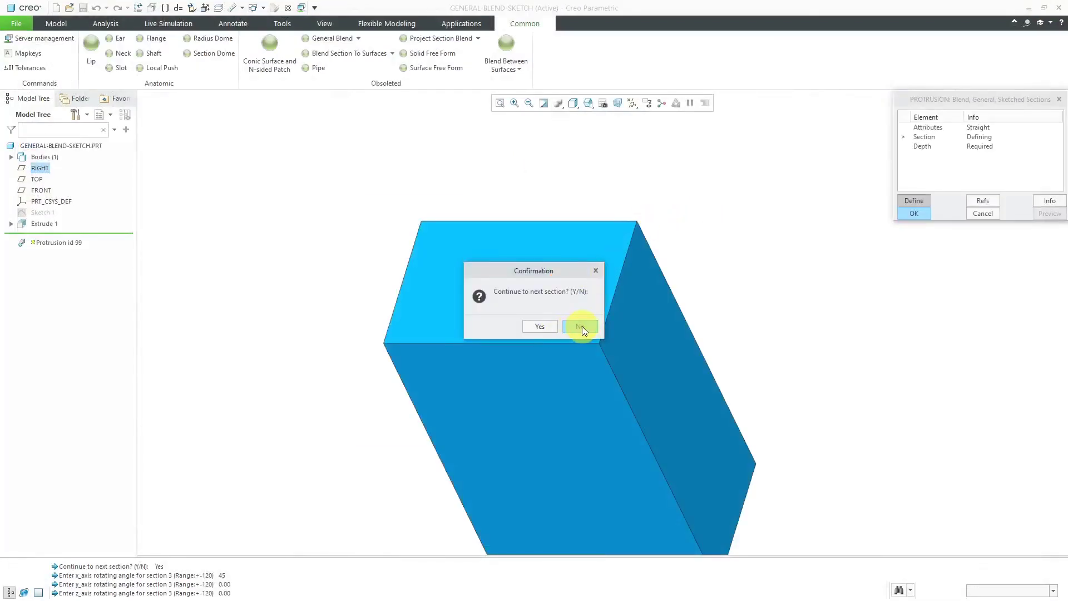
# Stop at three sections, use depths of 20 for sections 2 and 3, preview, and create the protrusion.
pyautogui.click(579, 327)
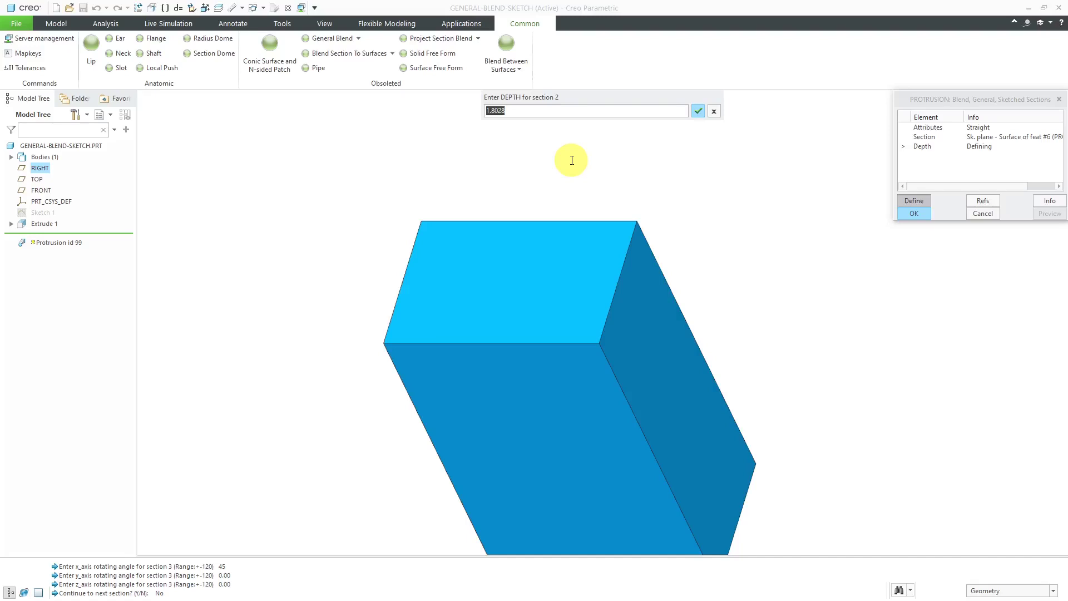
pyautogui.write('20')
pyautogui.press('Return')
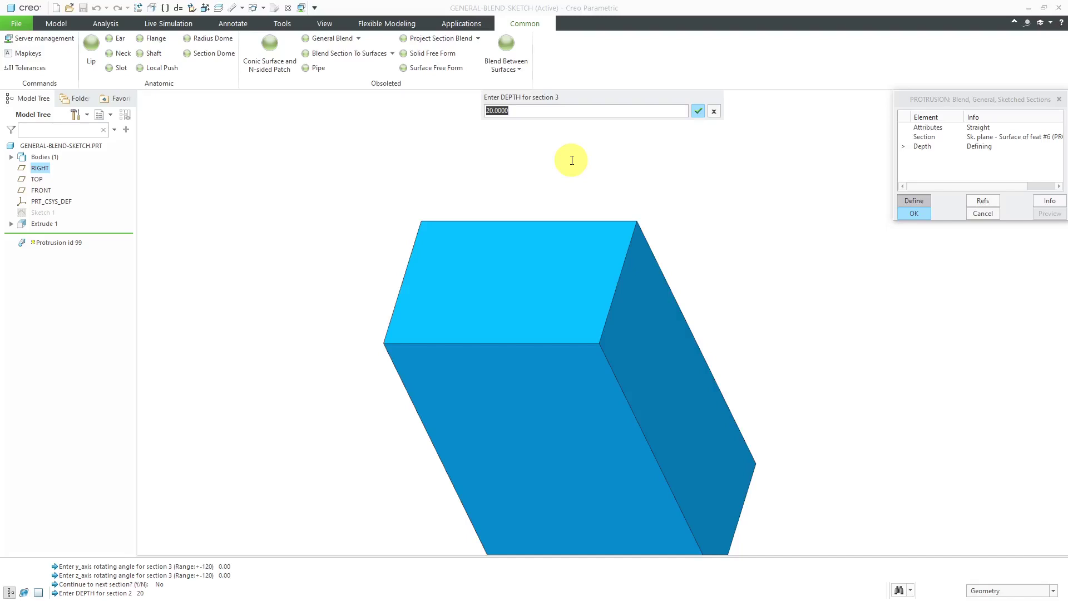
pyautogui.press('Return')
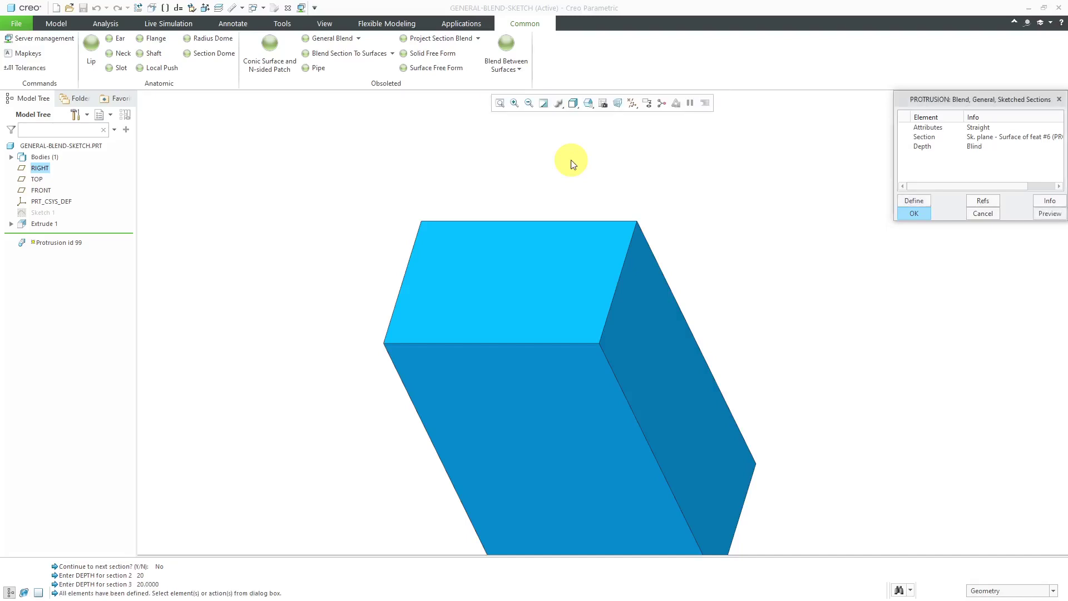
pyautogui.scroll(2, 627, 215)
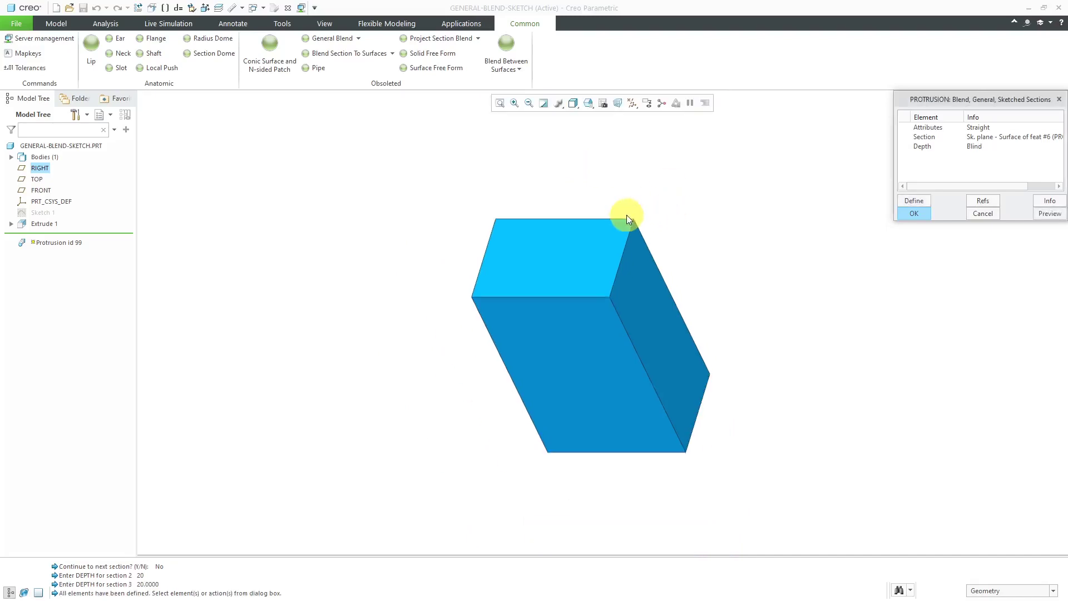
pyautogui.click(1048, 213)
pyautogui.moveTo(616, 369)
pyautogui.mouseDown(button='middle')
pyautogui.moveTo(627, 317)
pyautogui.moveTo(730, 281)
pyautogui.moveTo(670, 369)
pyautogui.moveTo(656, 317)
pyautogui.mouseUp(button='middle')
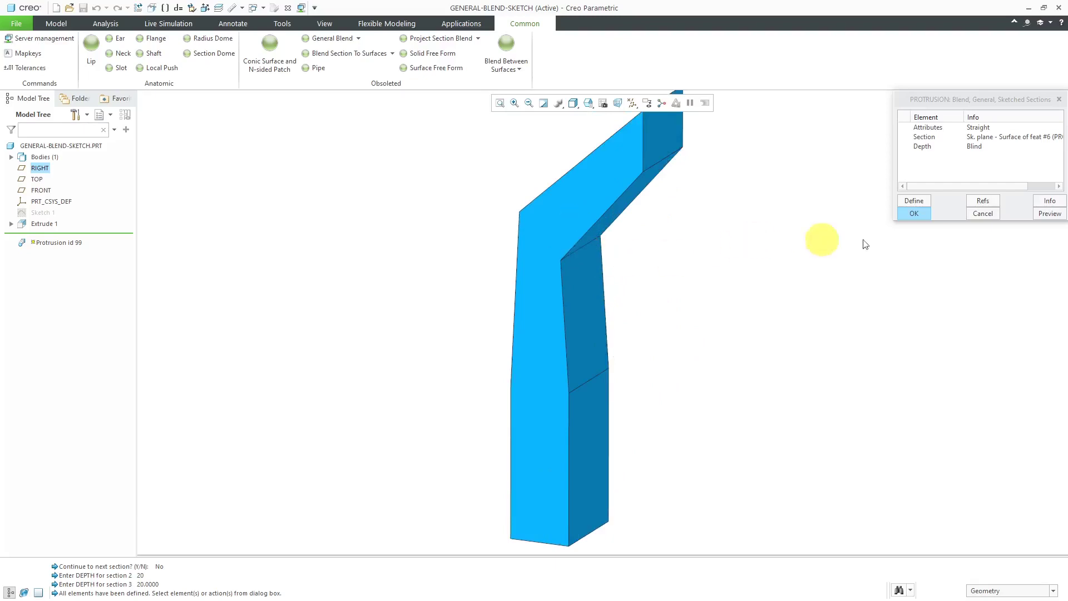
pyautogui.click(914, 213)
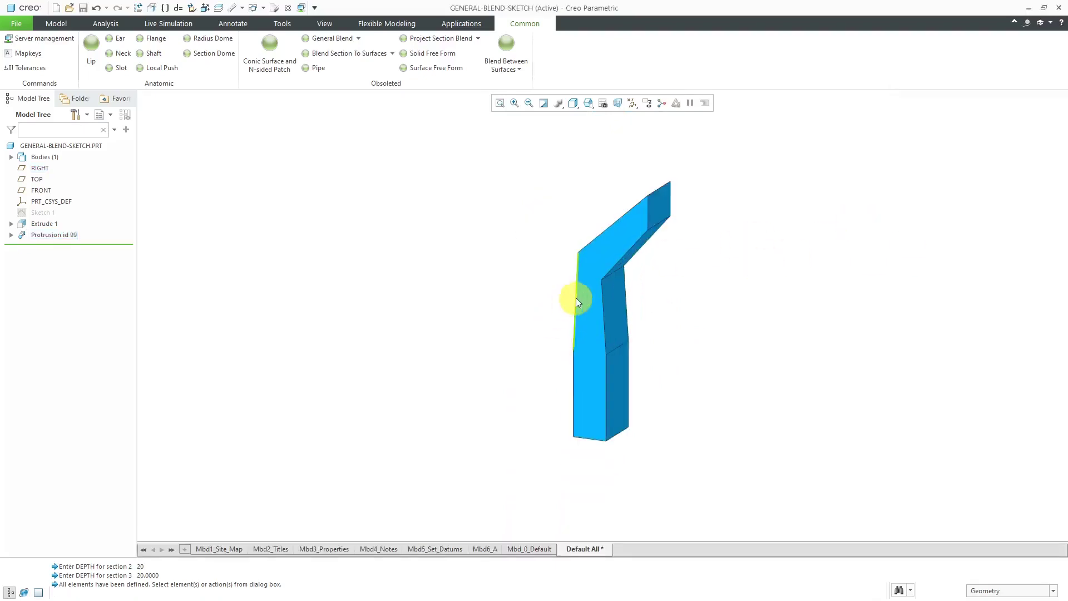
pyautogui.click(48, 234)
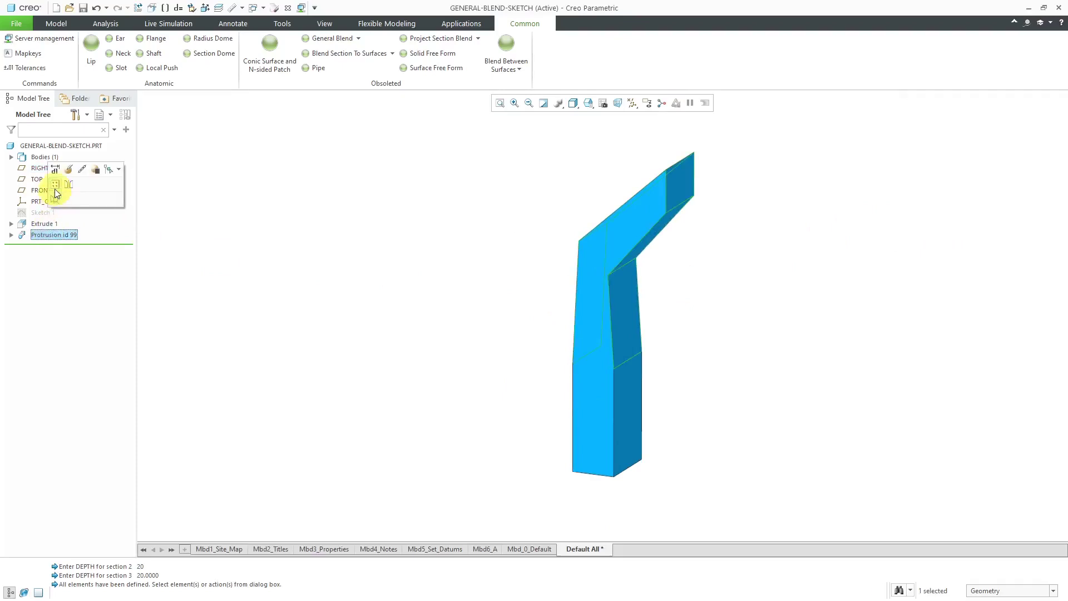
pyautogui.click(55, 168)
pyautogui.moveTo(553, 269); pyautogui.dragTo(431, 296, button='middle')
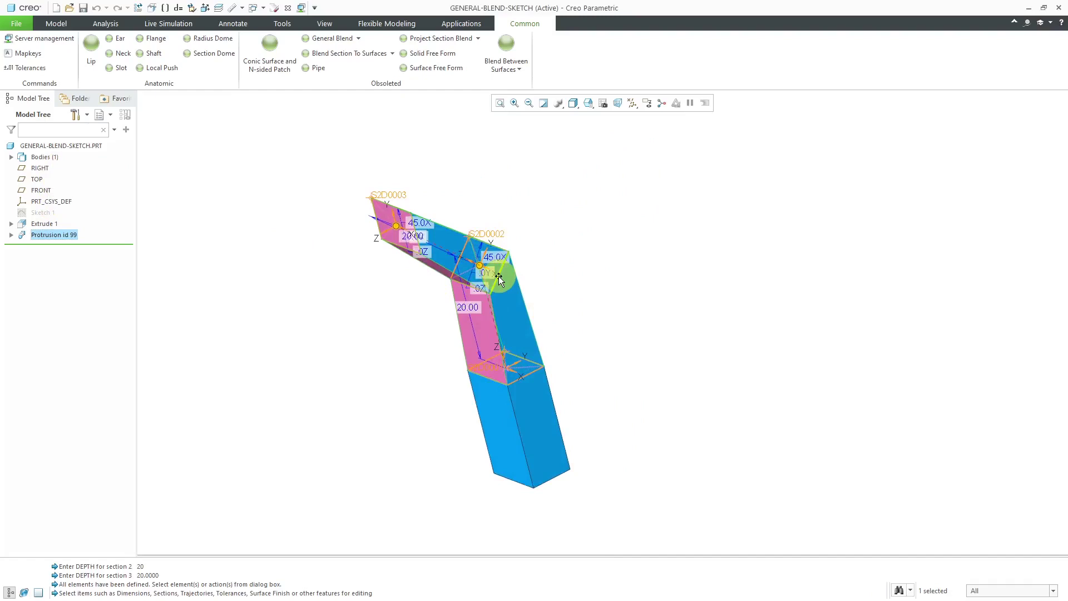
pyautogui.scroll(3, 498, 276)
pyautogui.click(521, 420)
pyautogui.click(484, 301)
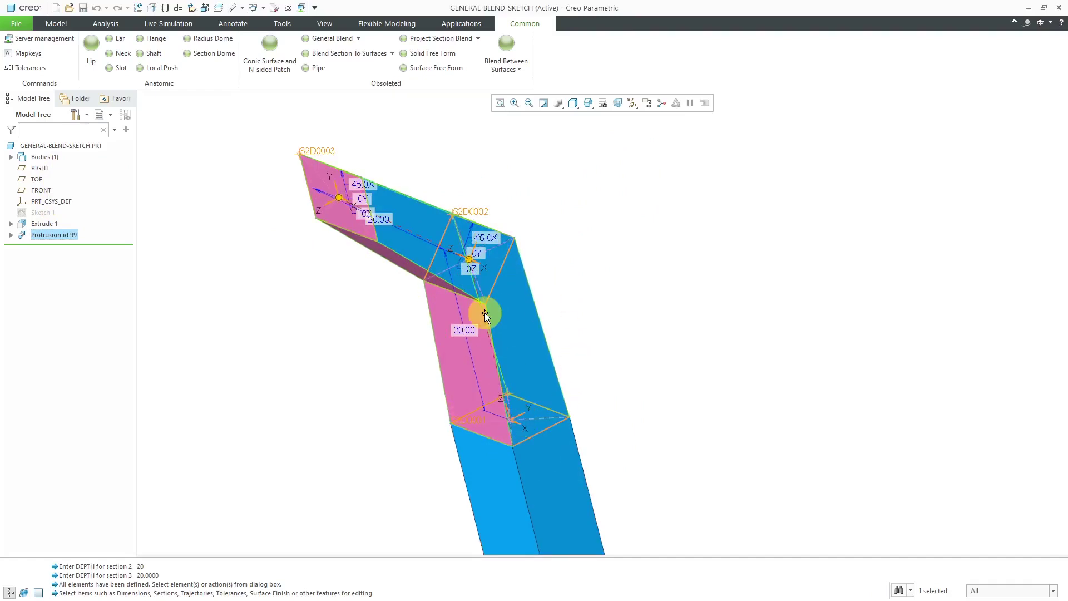
pyautogui.click(485, 237)
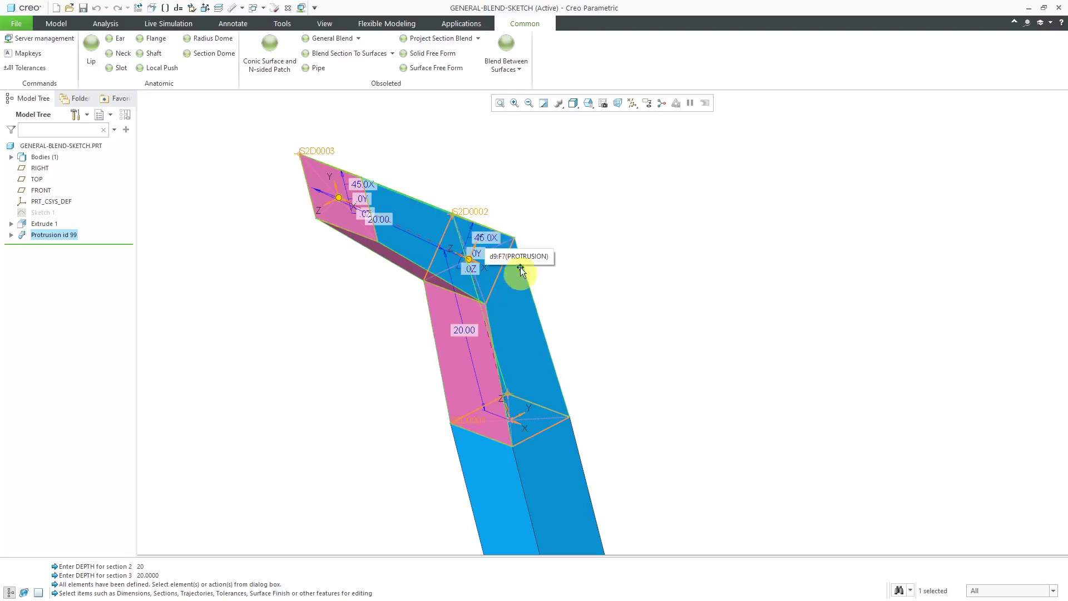
pyautogui.click(465, 255)
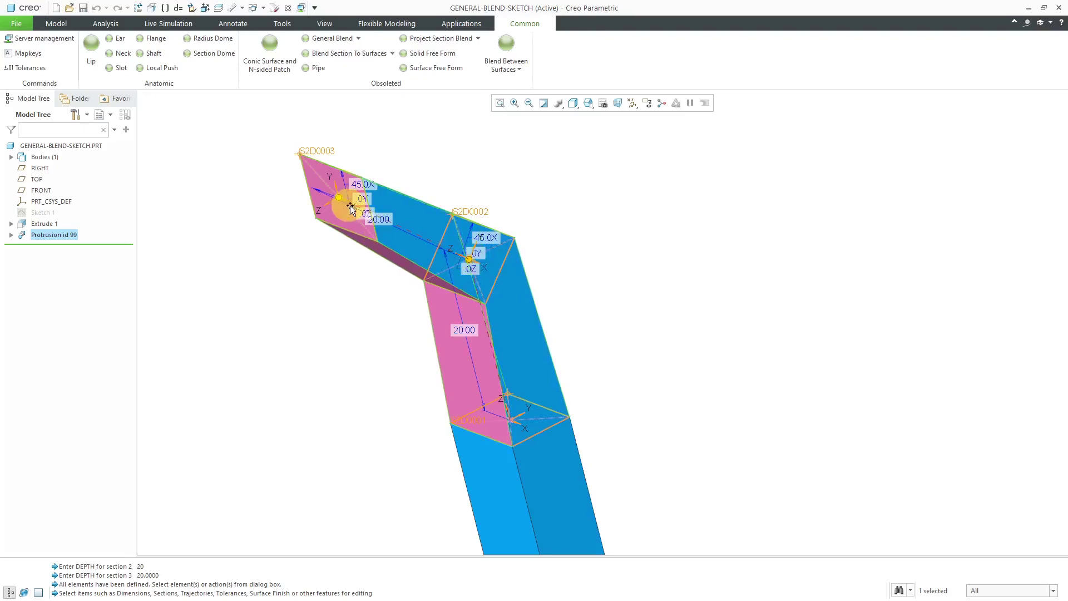
pyautogui.moveTo(402, 267); pyautogui.dragTo(539, 261, button='middle')
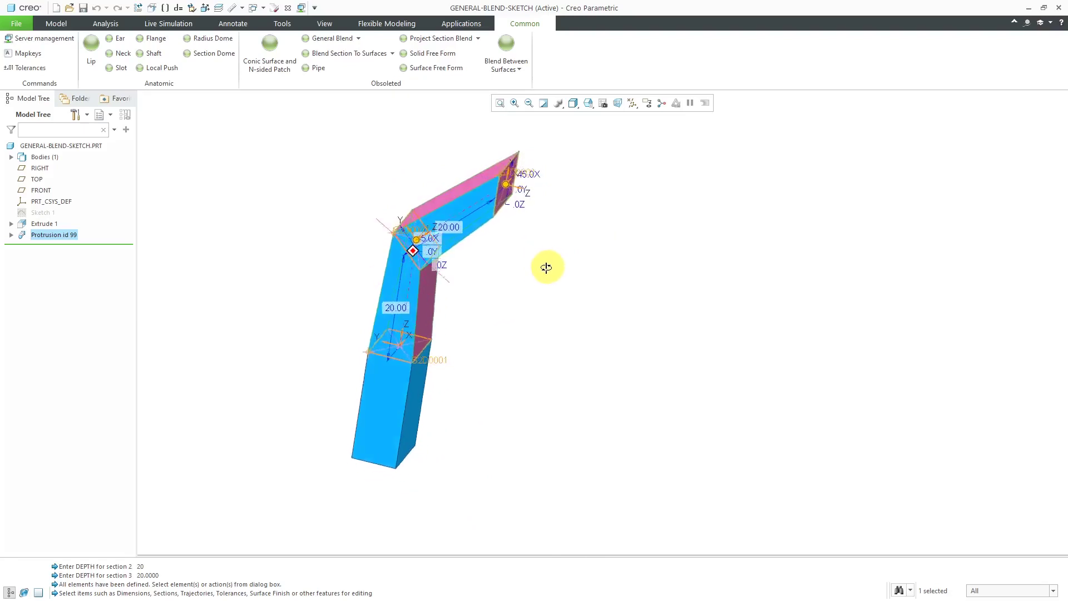
pyautogui.moveTo(546, 267); pyautogui.dragTo(515, 292, button='middle')
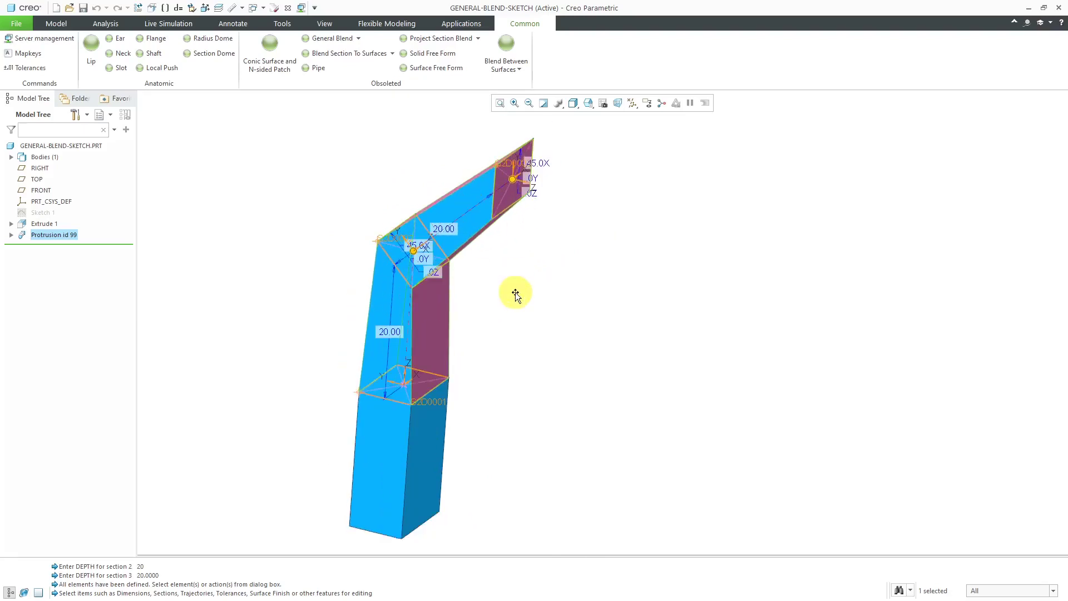
pyautogui.click(232, 192)
pyautogui.moveTo(490, 226); pyautogui.dragTo(461, 227, button='middle')
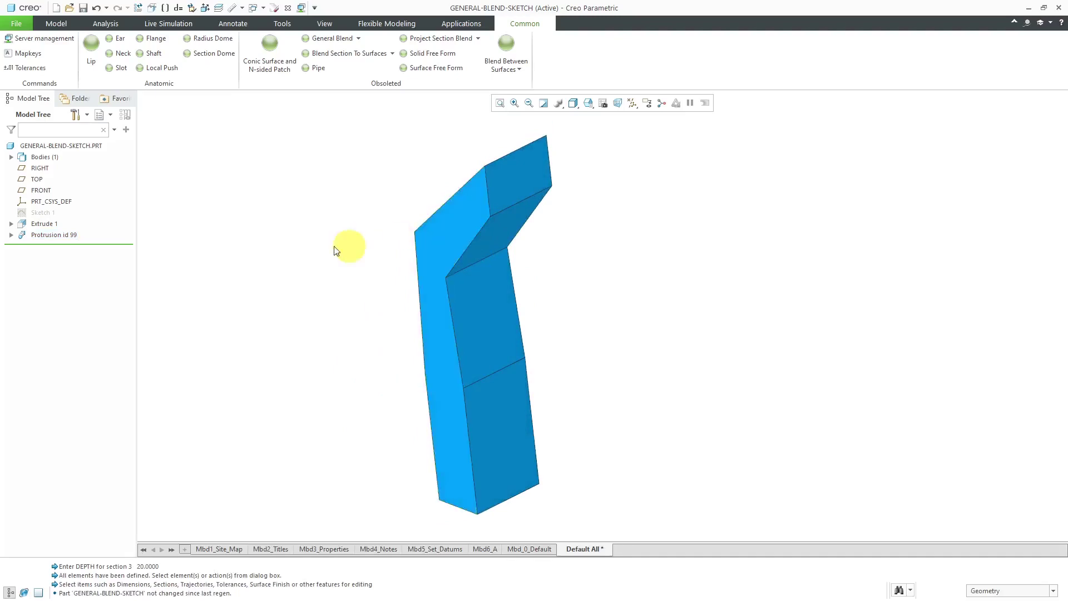
pyautogui.click(61, 238)
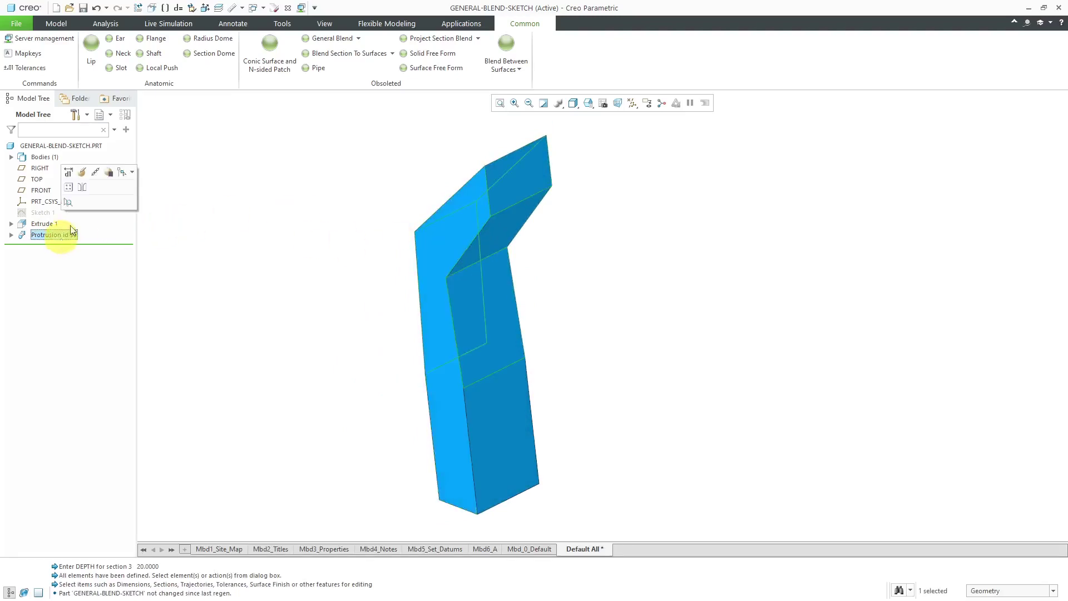
# Redefine Protrusion id 99's sections, adding section 4 with 0° rotation about X, Y and Z.
pyautogui.click(82, 173)
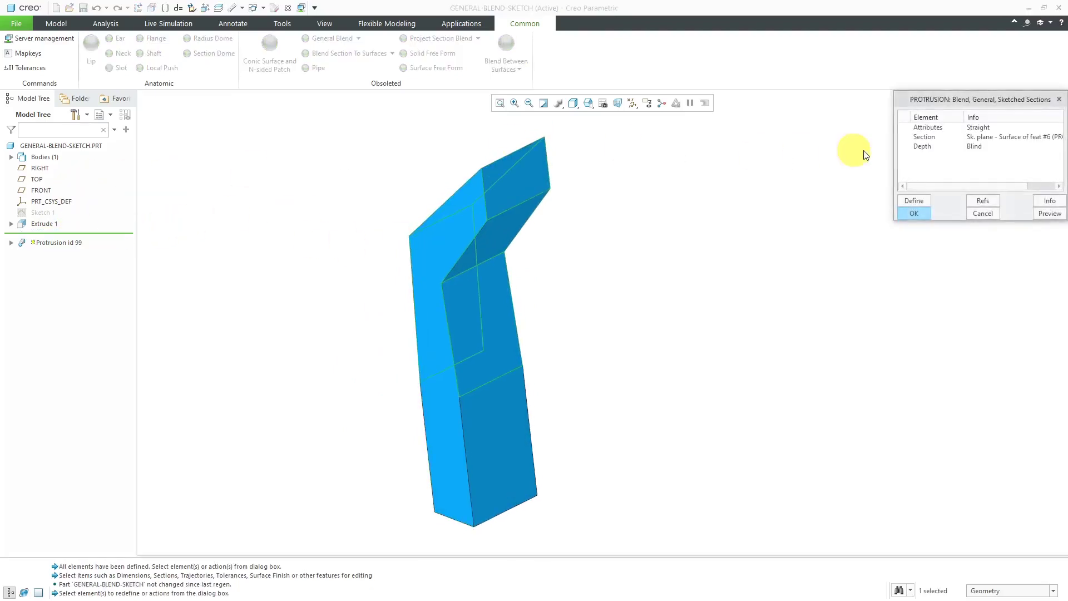
pyautogui.doubleClick(928, 138)
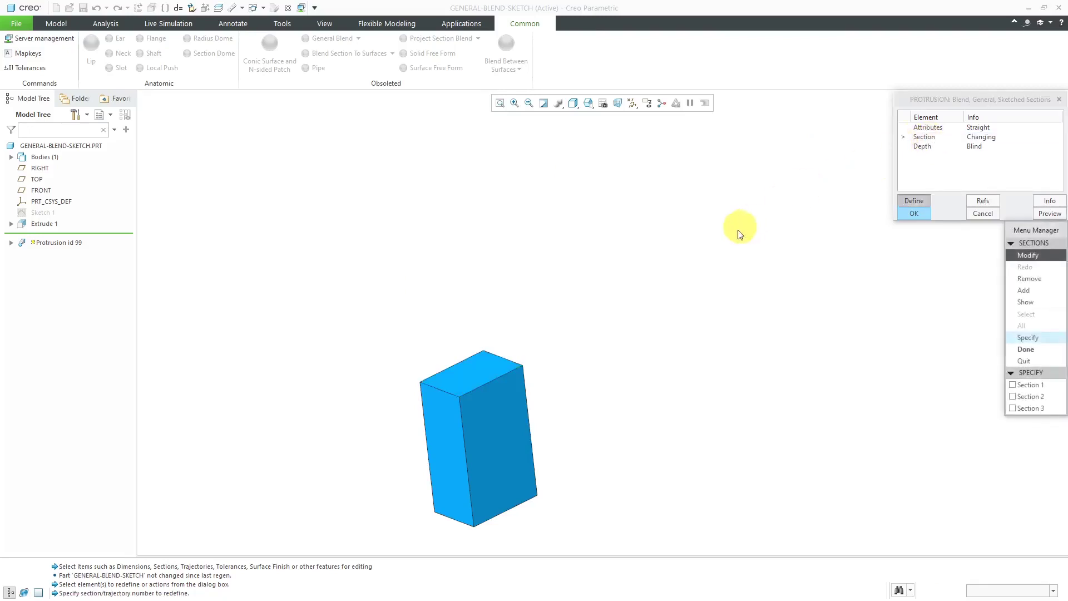
pyautogui.click(1029, 290)
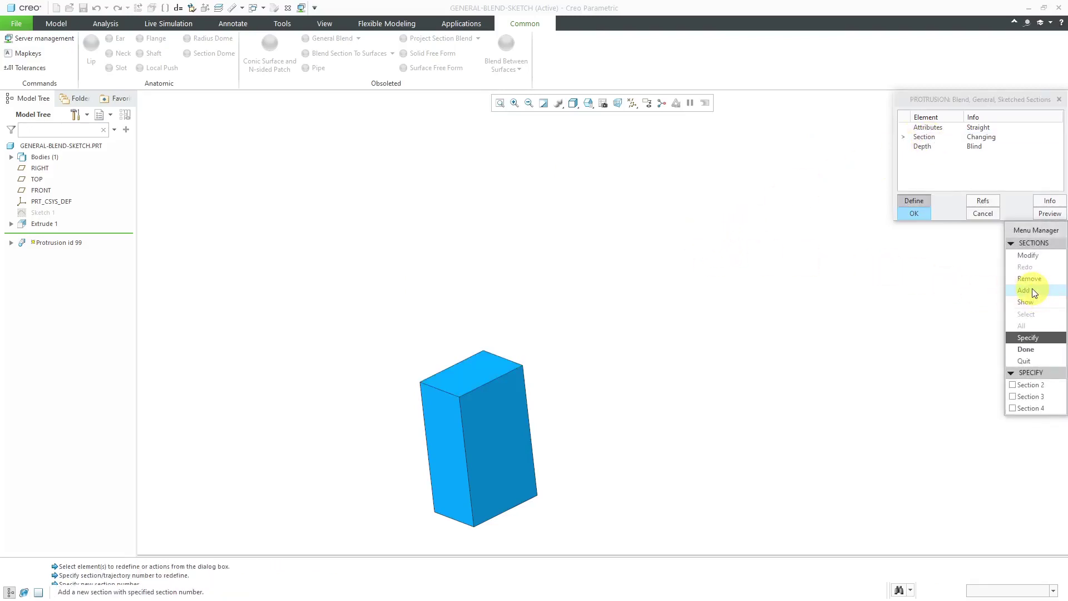
pyautogui.click(1013, 408)
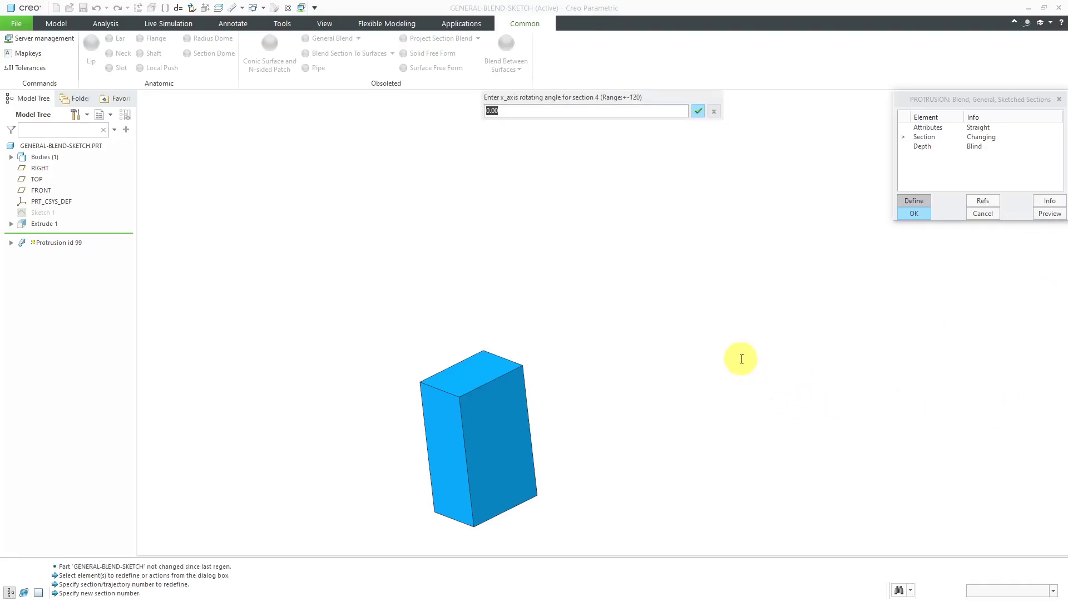
pyautogui.press('Return')
pyautogui.press('Return')
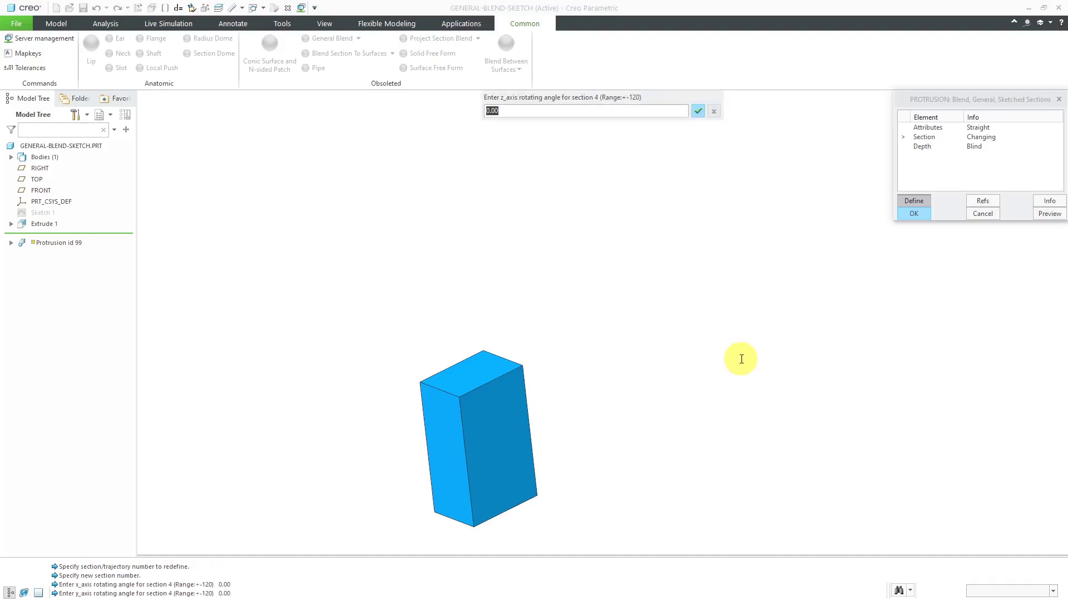
pyautogui.press('Return')
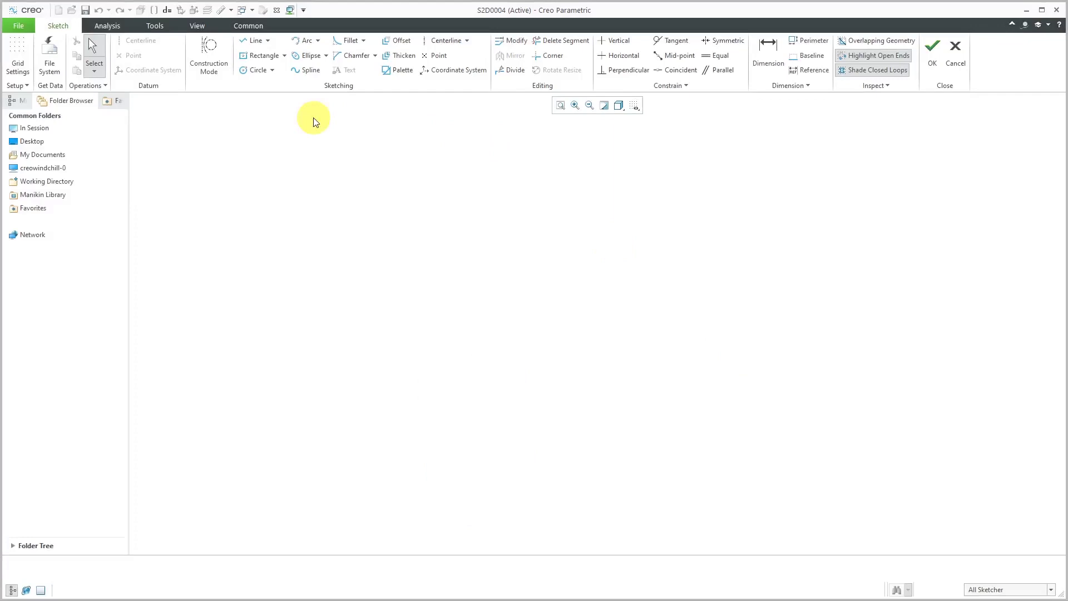
# Place a coordinate system at the sketch centre and draw a centre rectangle on it.
pyautogui.click(443, 70)
pyautogui.click(511, 294)
pyautogui.middleClick(413, 246)
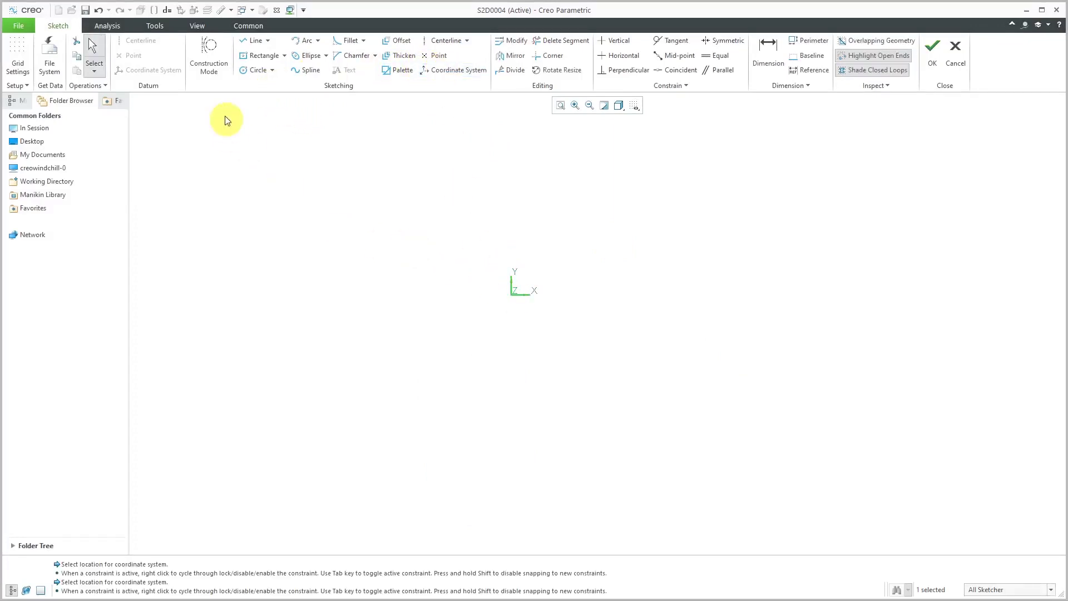
pyautogui.click(253, 56)
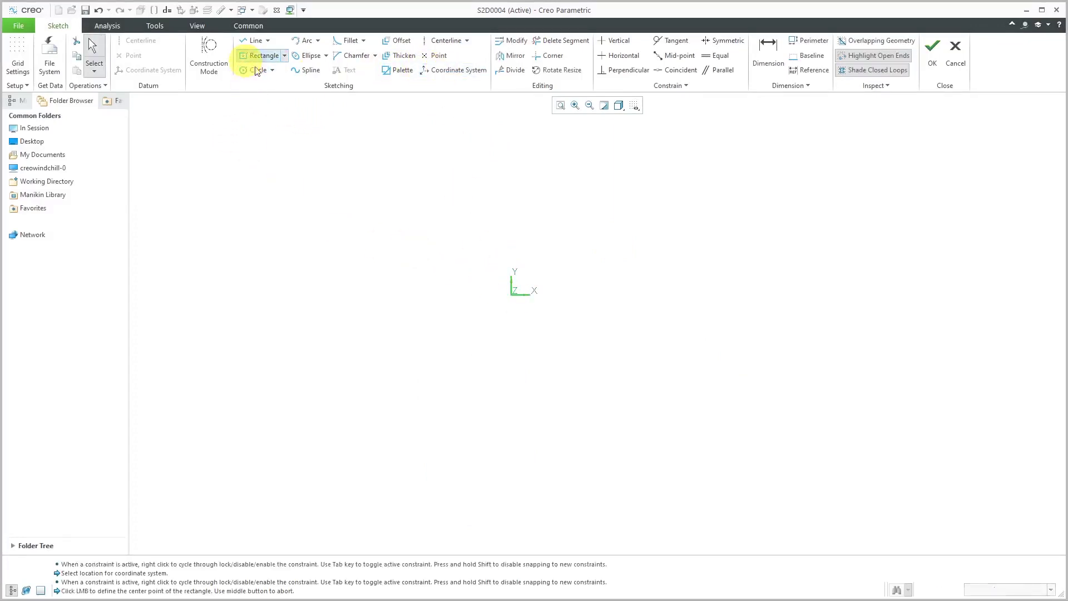
pyautogui.click(512, 296)
pyautogui.click(662, 385)
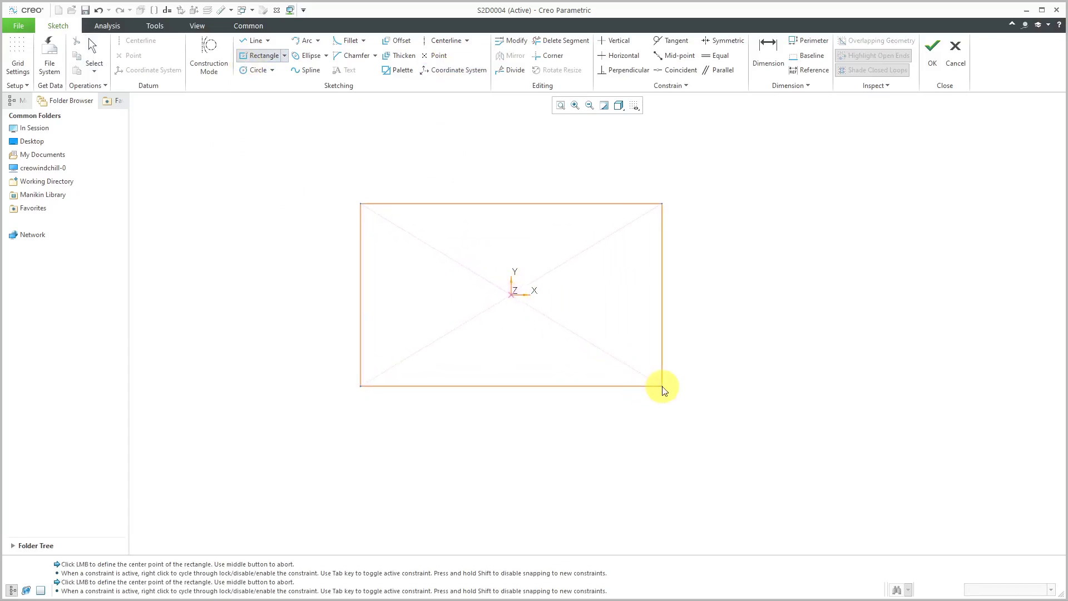
pyautogui.middleClick(754, 333)
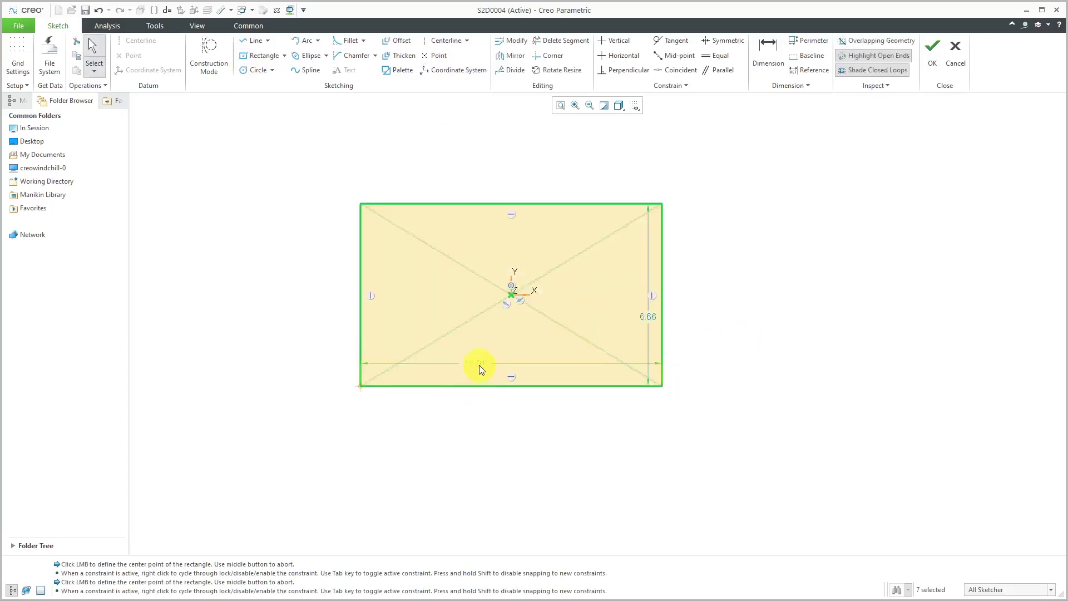
# Set the rectangle's width to 12 and height to 8.
pyautogui.doubleClick(476, 363)
pyautogui.write('12')
pyautogui.press('Return')
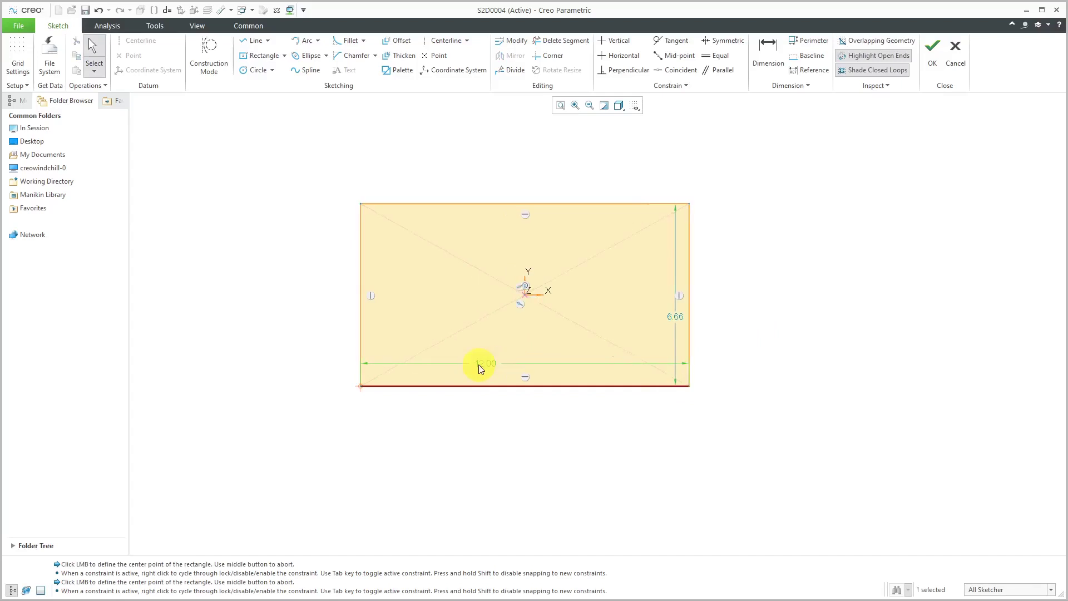
pyautogui.doubleClick(675, 317)
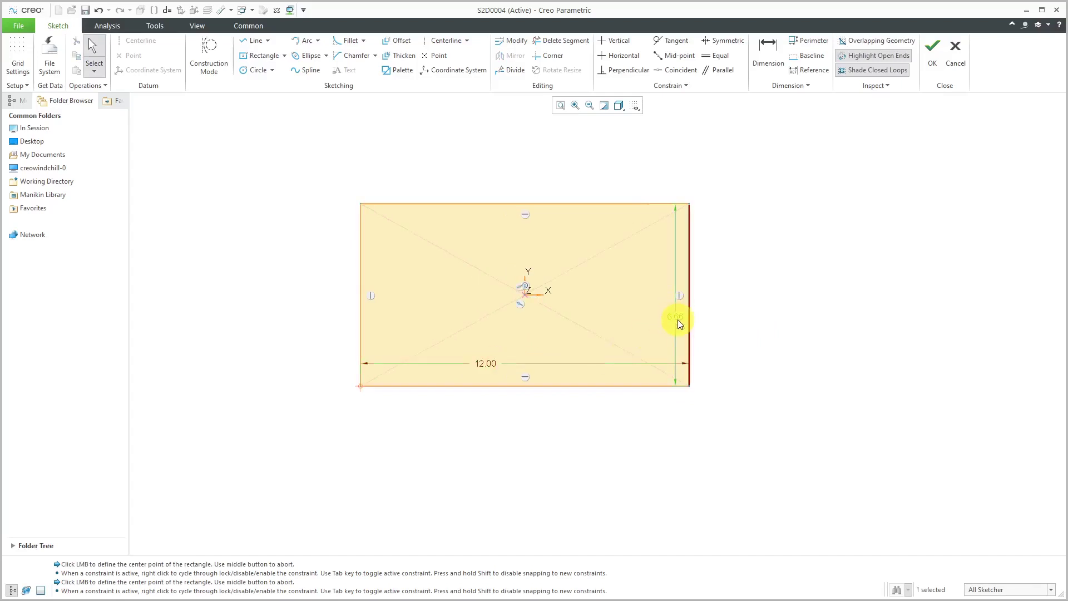
pyautogui.write('8')
pyautogui.press('Return')
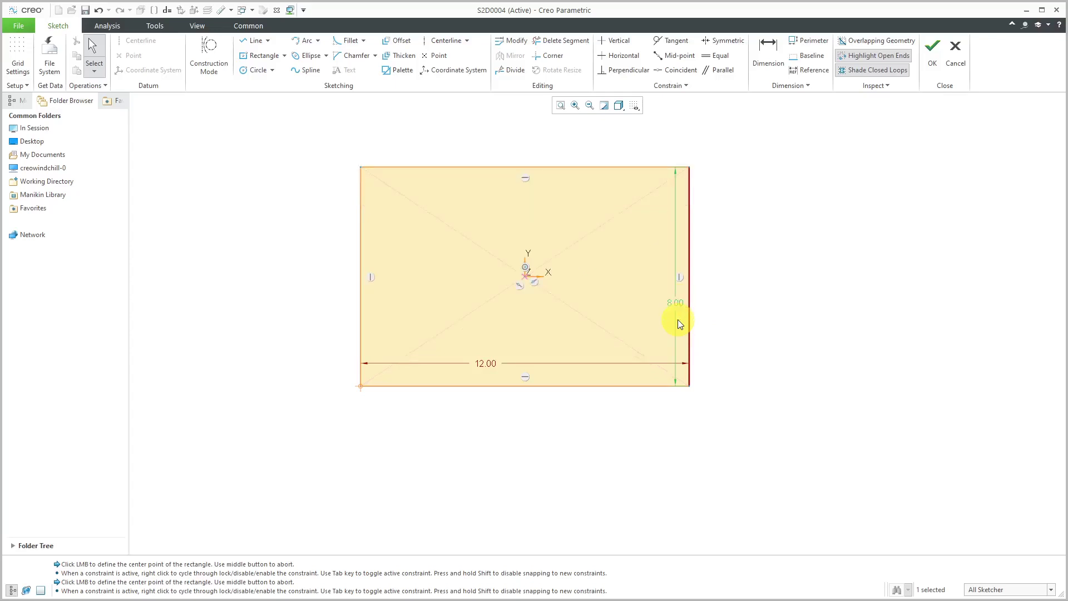
# Accept the section 4 sketch at depth 20, finish the redefinition and inspect the regenerated blend.
pyautogui.click(935, 68)
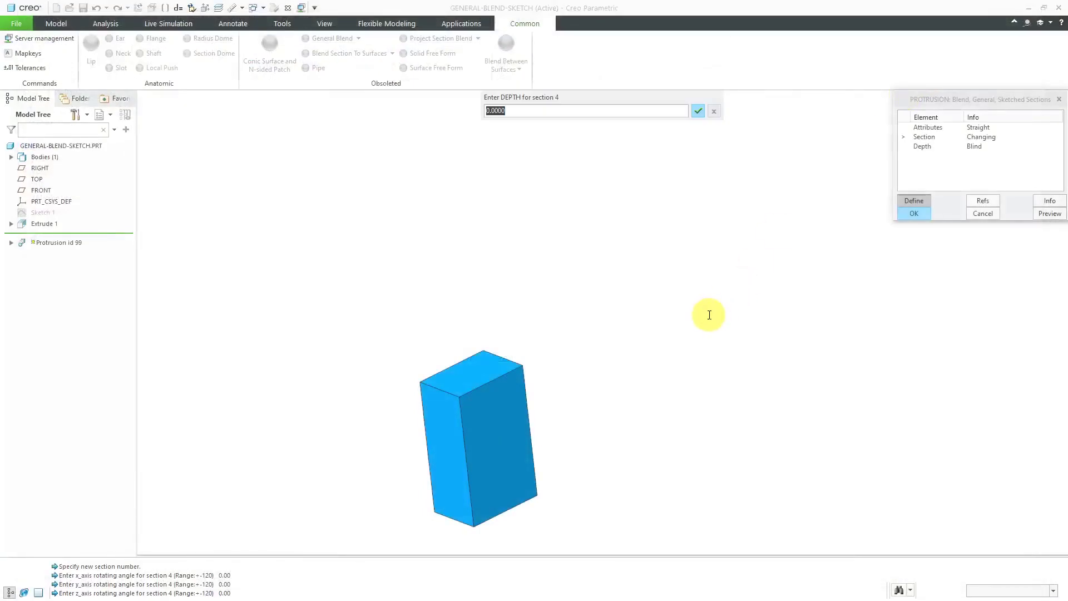
pyautogui.write('20')
pyautogui.press('Return')
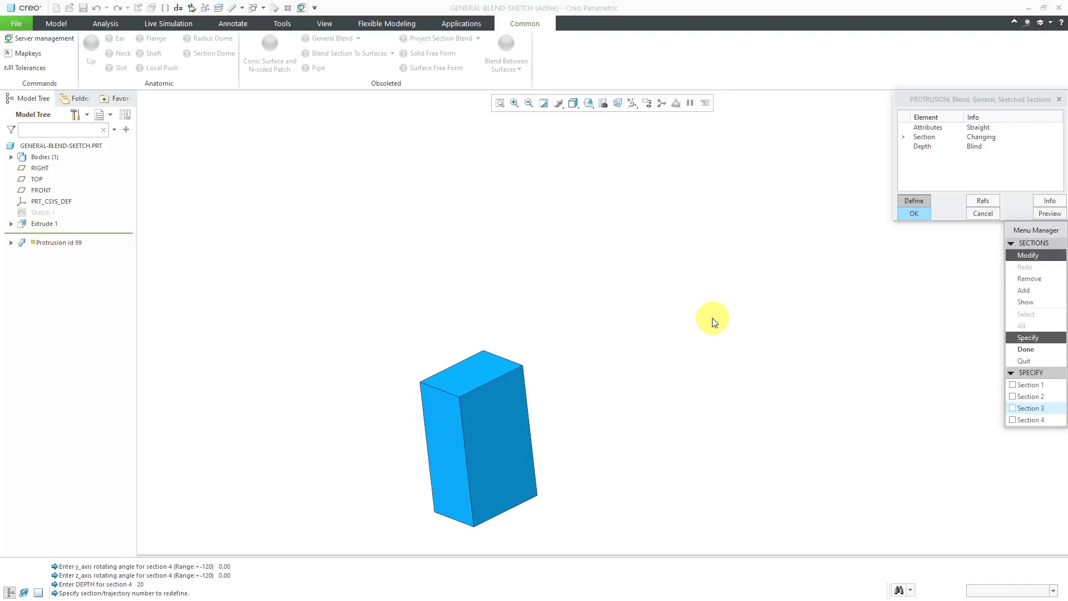
pyautogui.click(1039, 349)
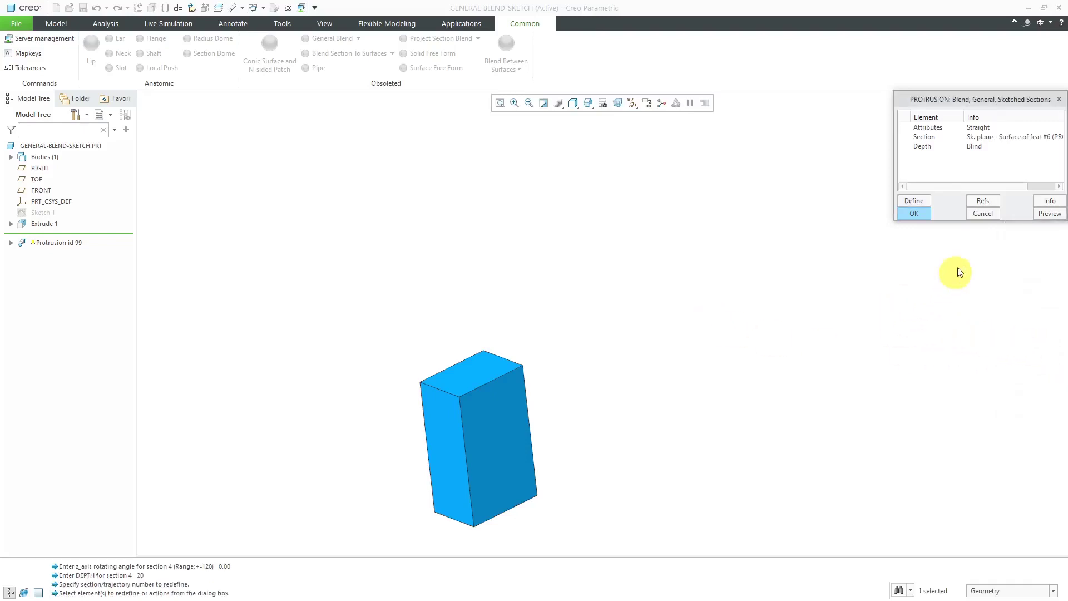
pyautogui.click(915, 215)
pyautogui.moveTo(639, 317); pyautogui.dragTo(669, 293, button='middle')
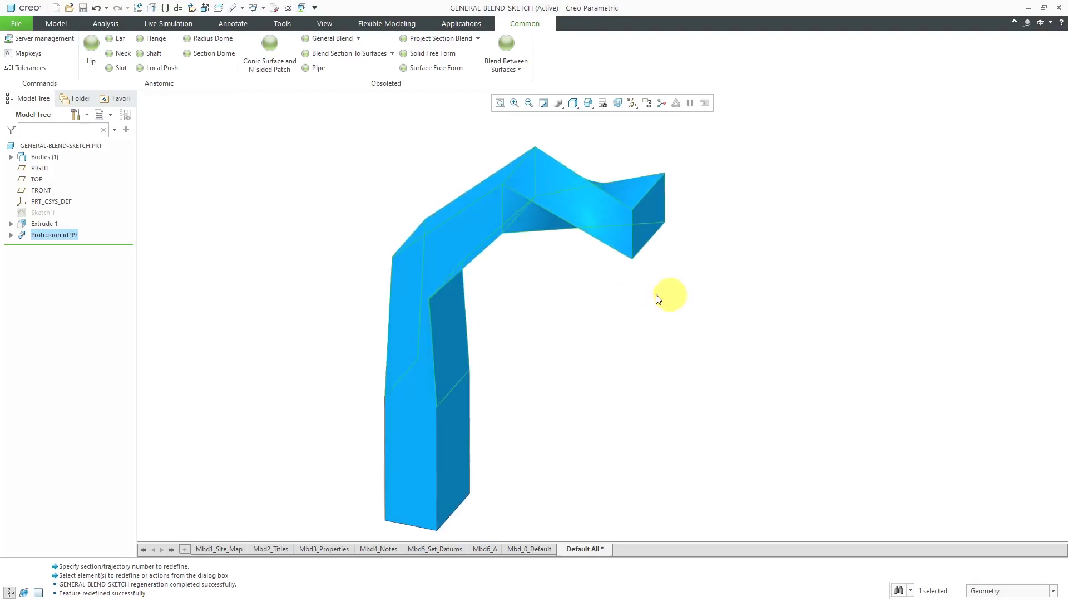
# Reopen Protrusion id 99's definition and choose section 4 for modification.
pyautogui.rightClick(50, 239)
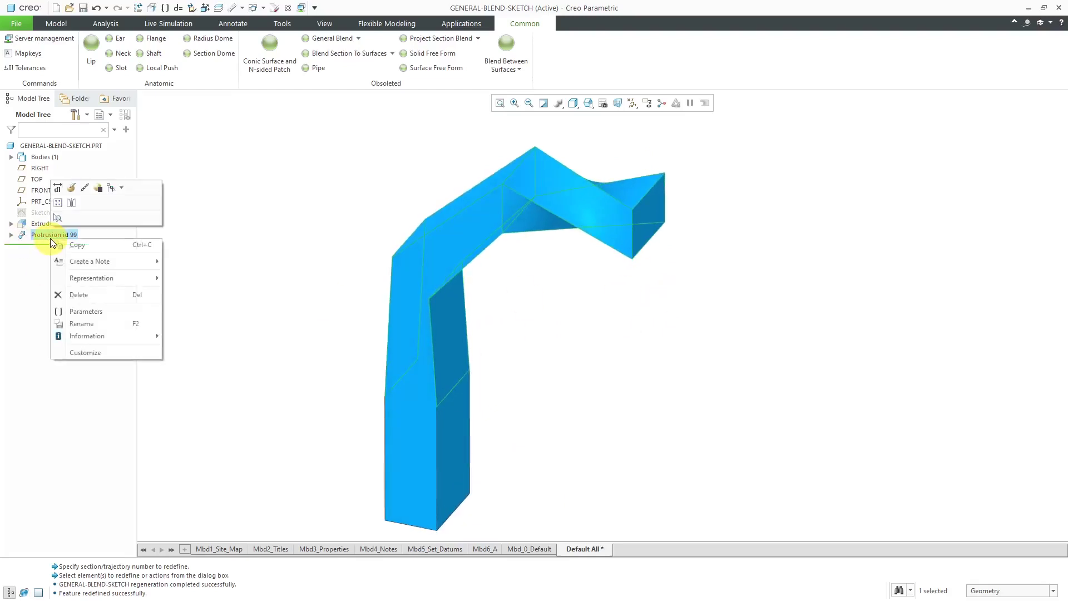
pyautogui.click(71, 187)
pyautogui.click(922, 138)
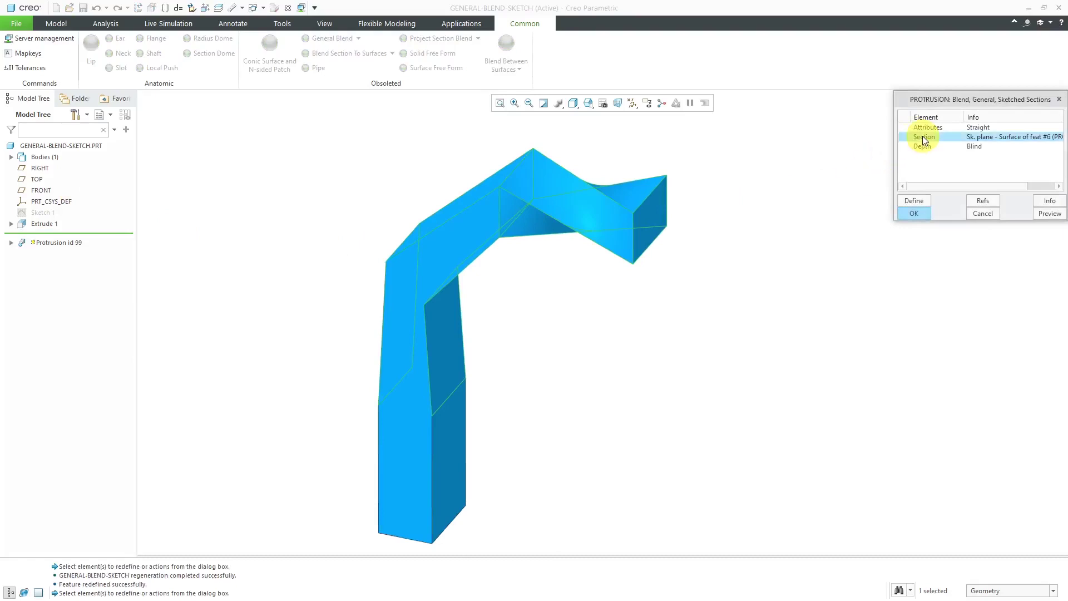
pyautogui.click(914, 200)
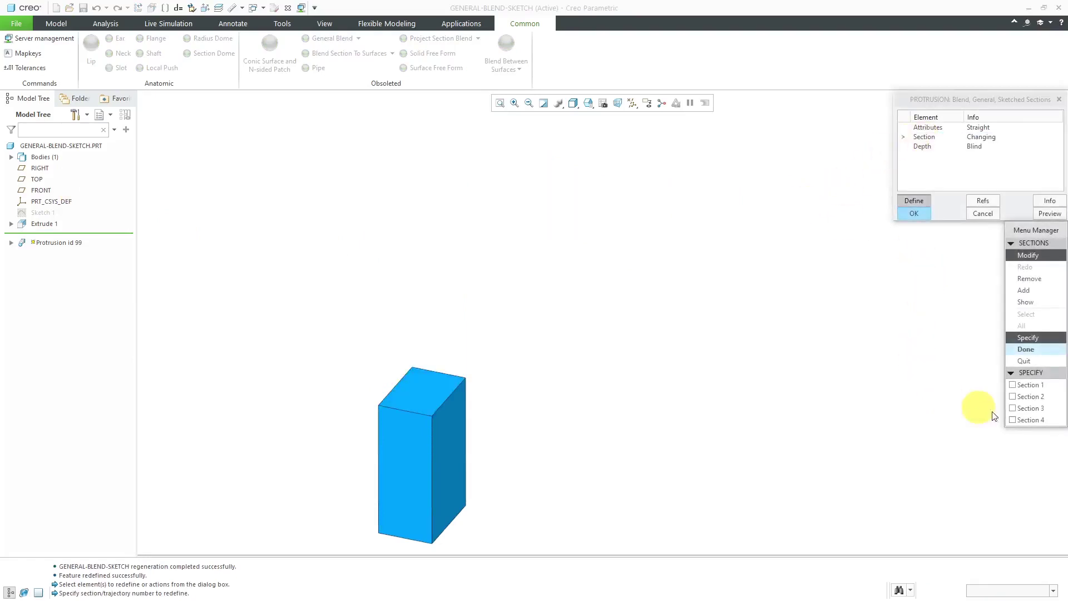
pyautogui.click(1030, 423)
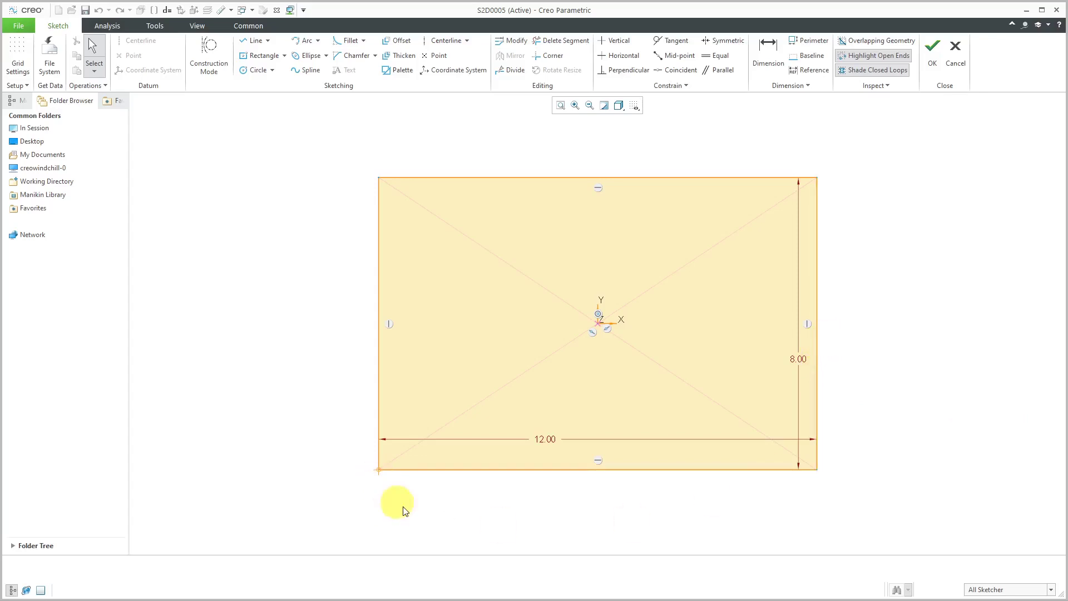
# Make the rectangle's corner the start point of section 4 and accept the sketch.
pyautogui.click(379, 469)
pyautogui.click(379, 178)
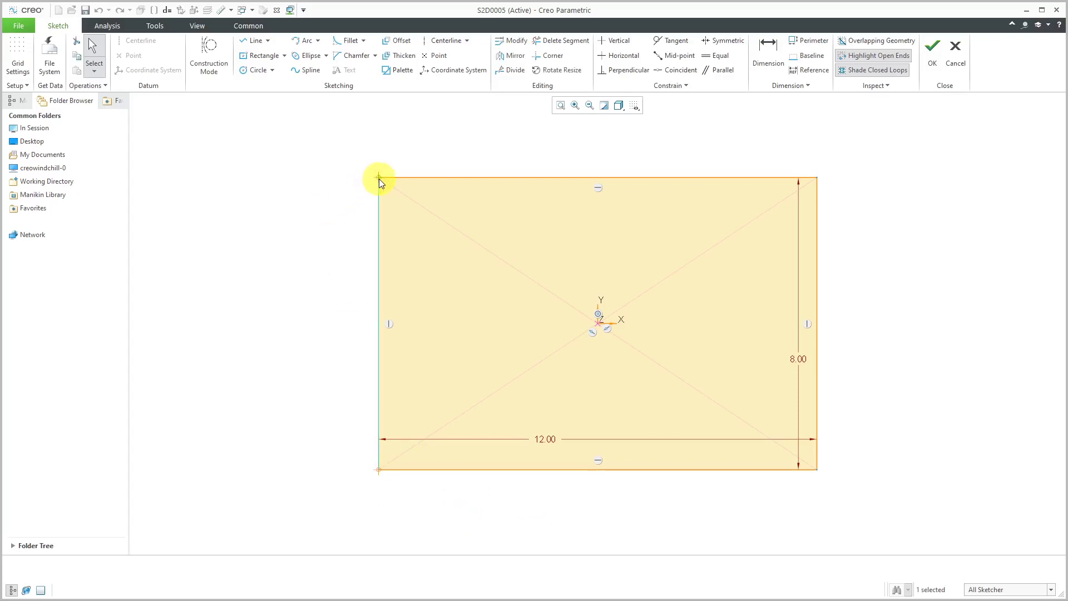
pyautogui.rightClick(212, 193)
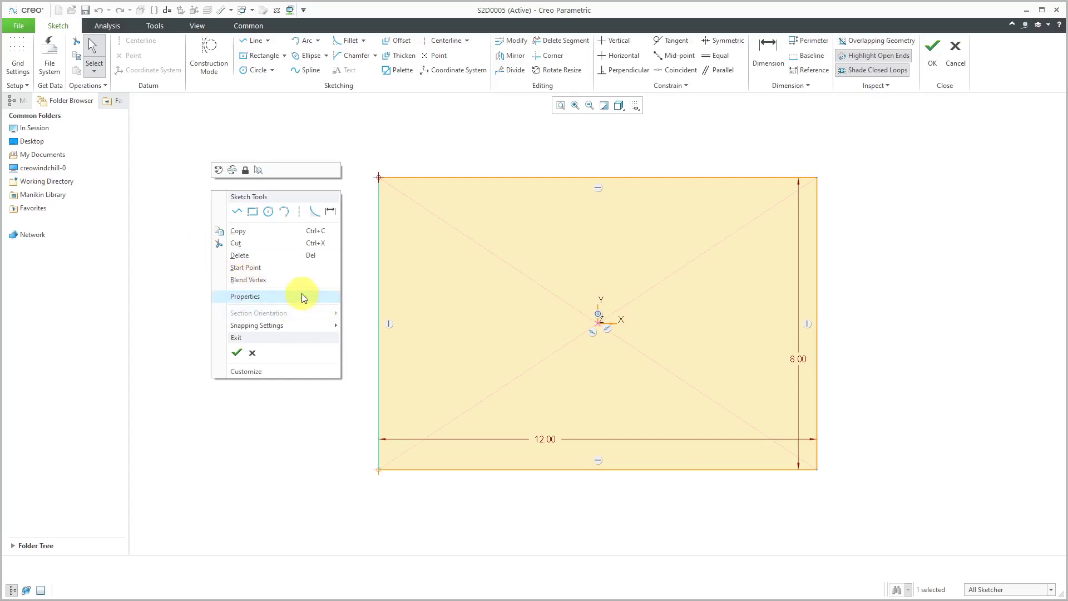
pyautogui.click(252, 268)
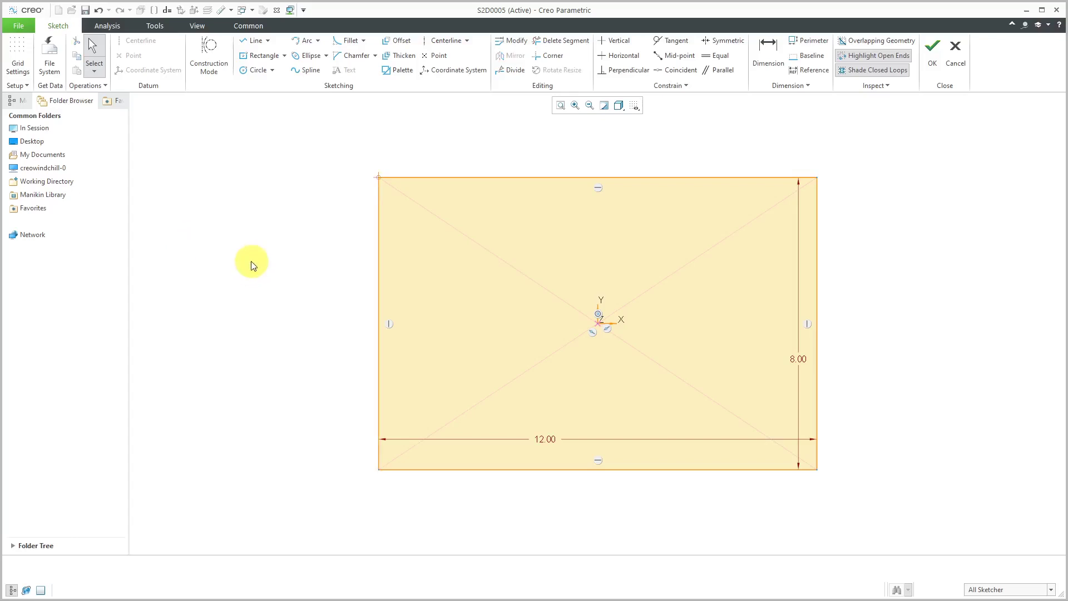
pyautogui.rightClick(252, 261)
pyautogui.click(276, 357)
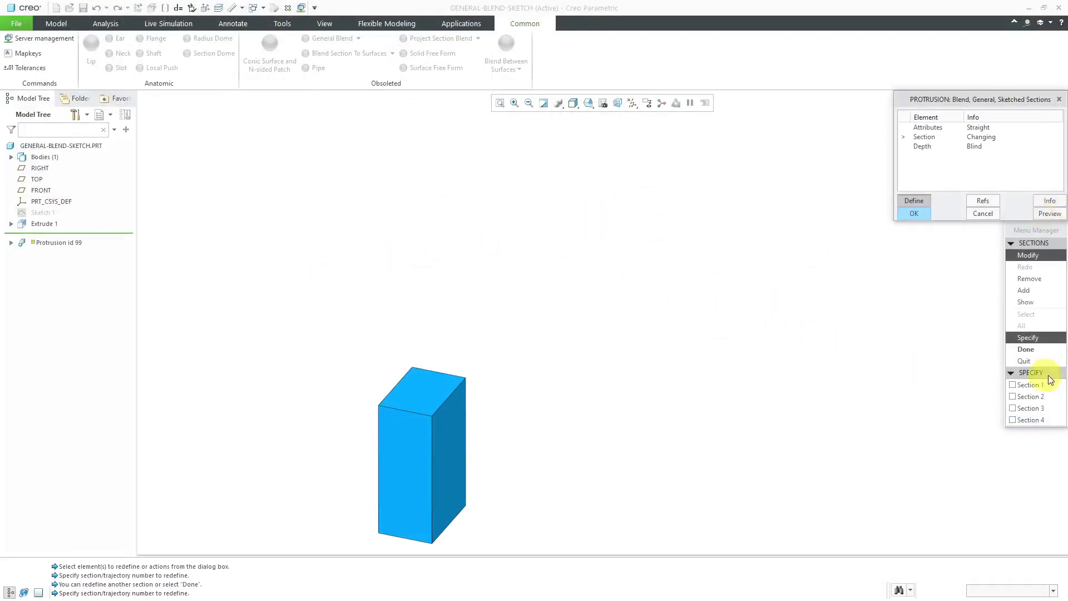
# Apply the section change and preview the blend, orbiting to check its untwisted far end.
pyautogui.click(1053, 357)
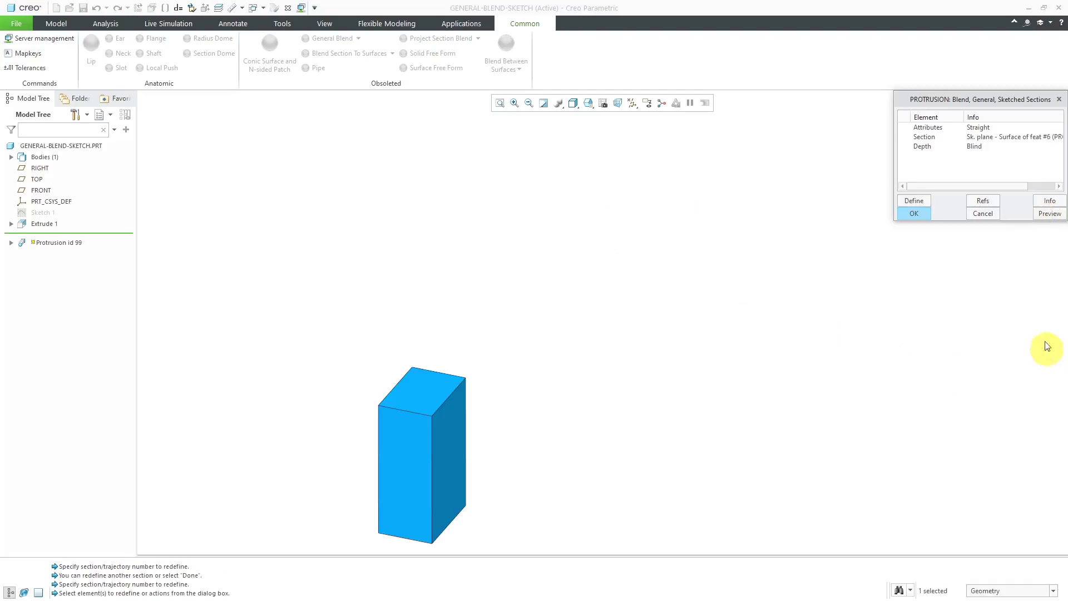
pyautogui.click(1052, 213)
pyautogui.moveTo(562, 231)
pyautogui.mouseDown(button='middle')
pyautogui.moveTo(565, 250)
pyautogui.moveTo(502, 234)
pyautogui.moveTo(562, 214)
pyautogui.moveTo(547, 235)
pyautogui.mouseUp(button='middle')
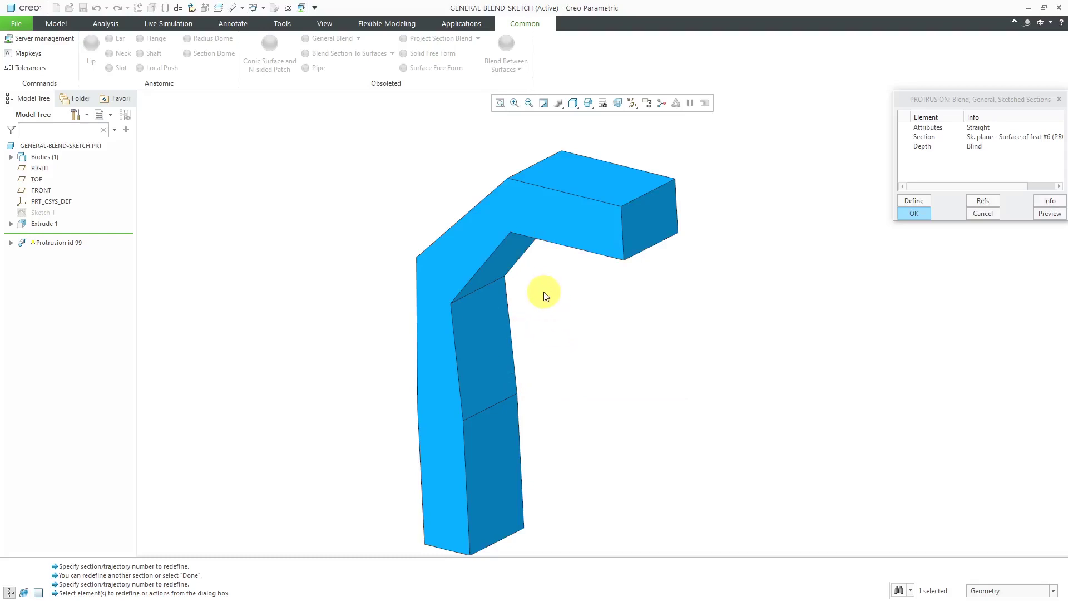
pyautogui.moveTo(562, 312)
pyautogui.mouseDown(button='middle')
pyautogui.moveTo(519, 262)
pyautogui.moveTo(467, 228)
pyautogui.moveTo(412, 256)
pyautogui.moveTo(441, 278)
pyautogui.mouseUp(button='middle')
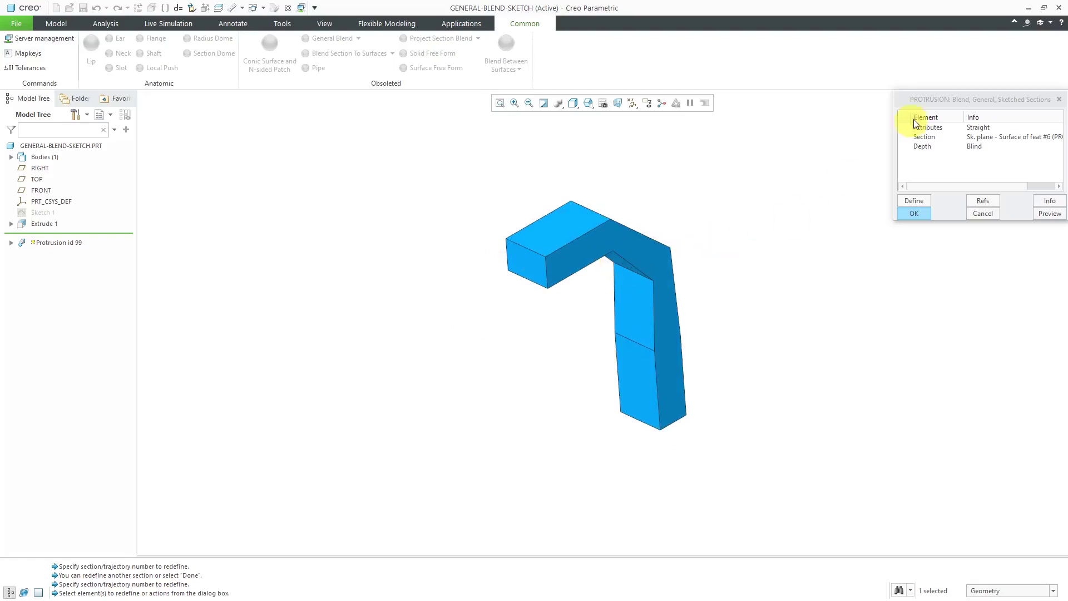
# Add section 5 with rotations of 0° about X, 45° about Y and 0° about Z.
pyautogui.doubleClick(923, 138)
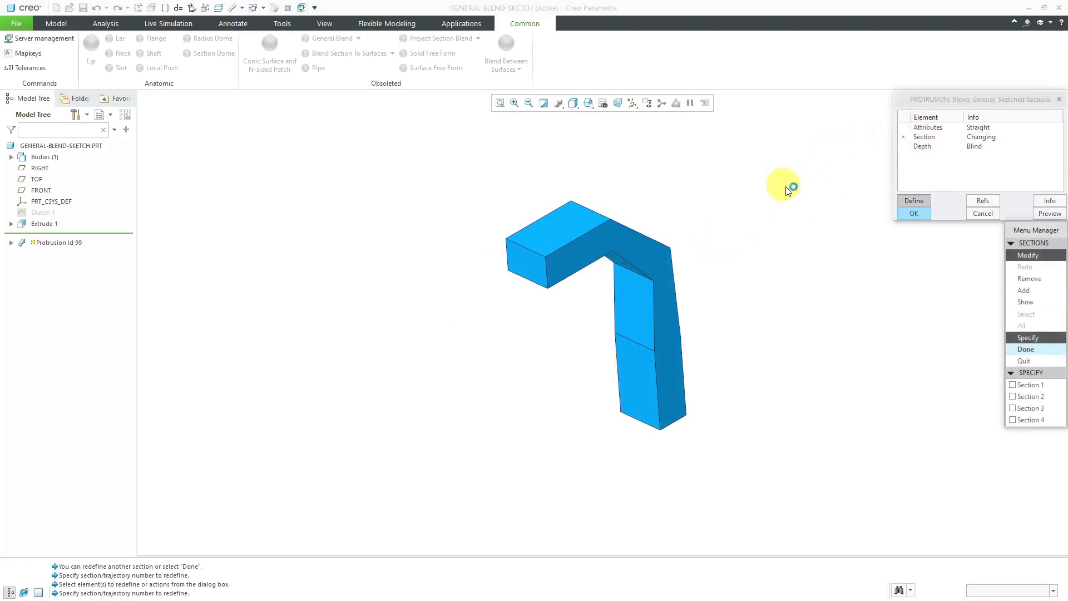
pyautogui.click(1020, 291)
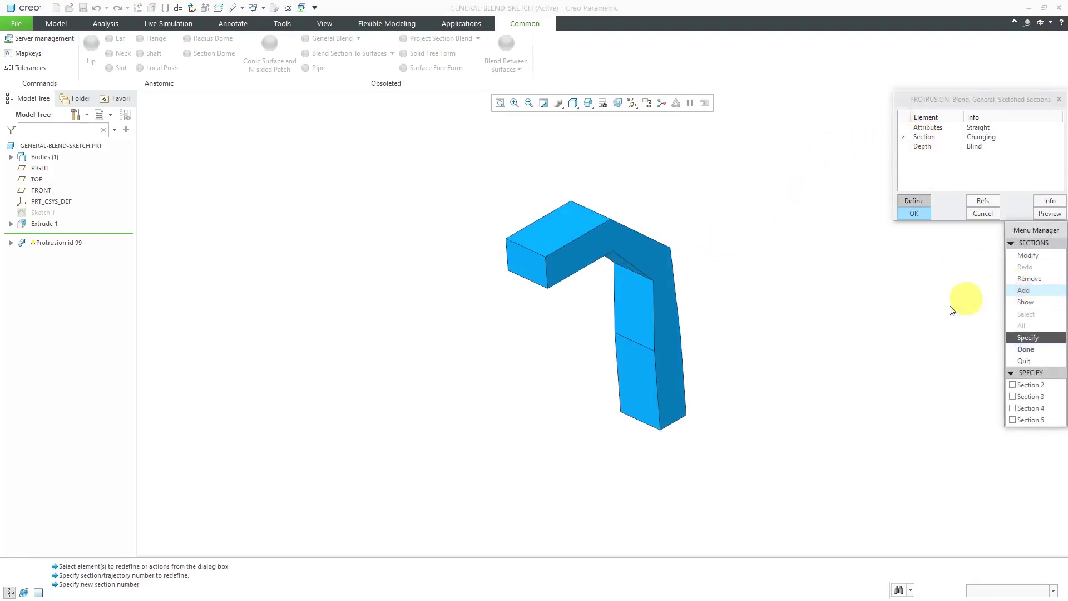
pyautogui.click(1026, 420)
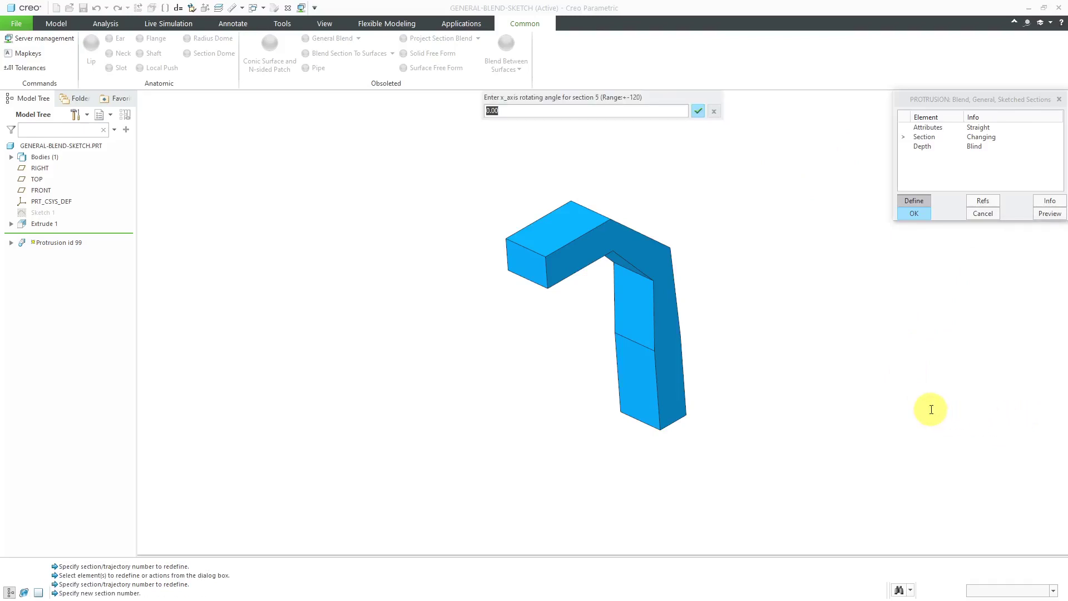
pyautogui.press('Return')
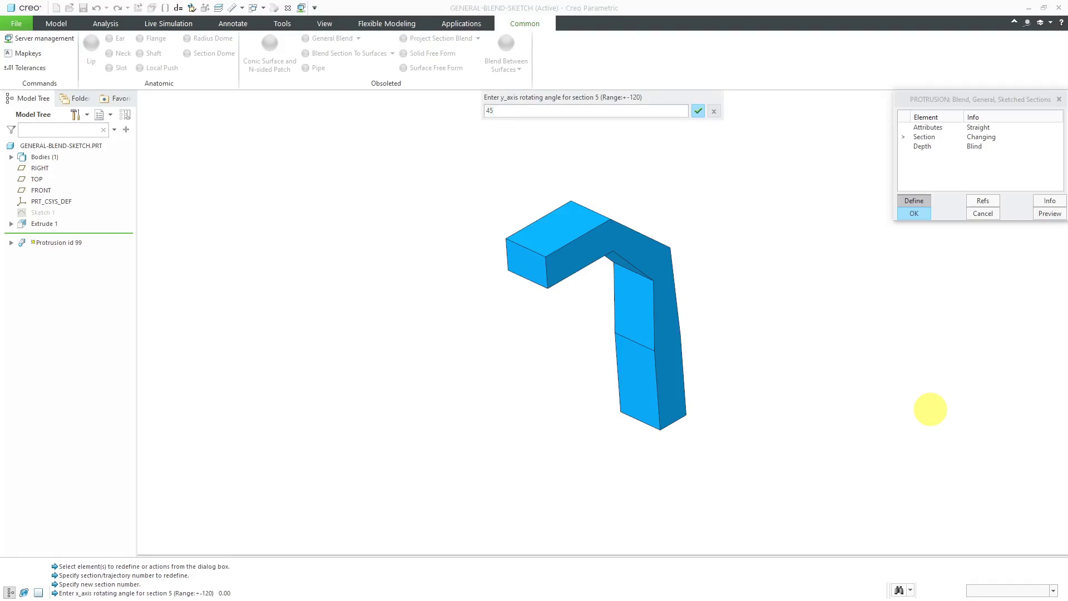
pyautogui.press('Return')
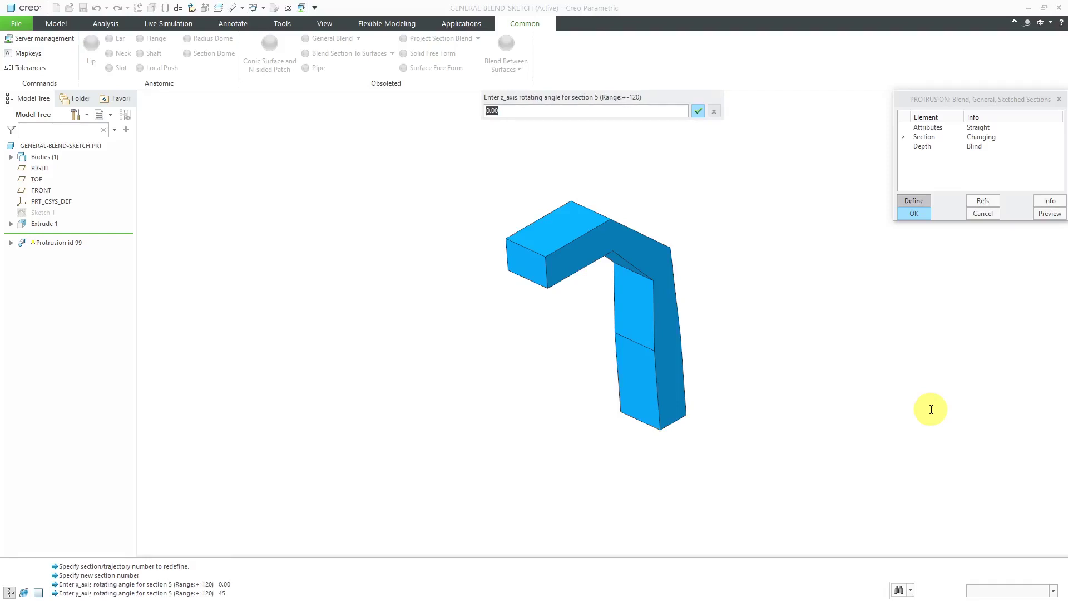
pyautogui.press('Return')
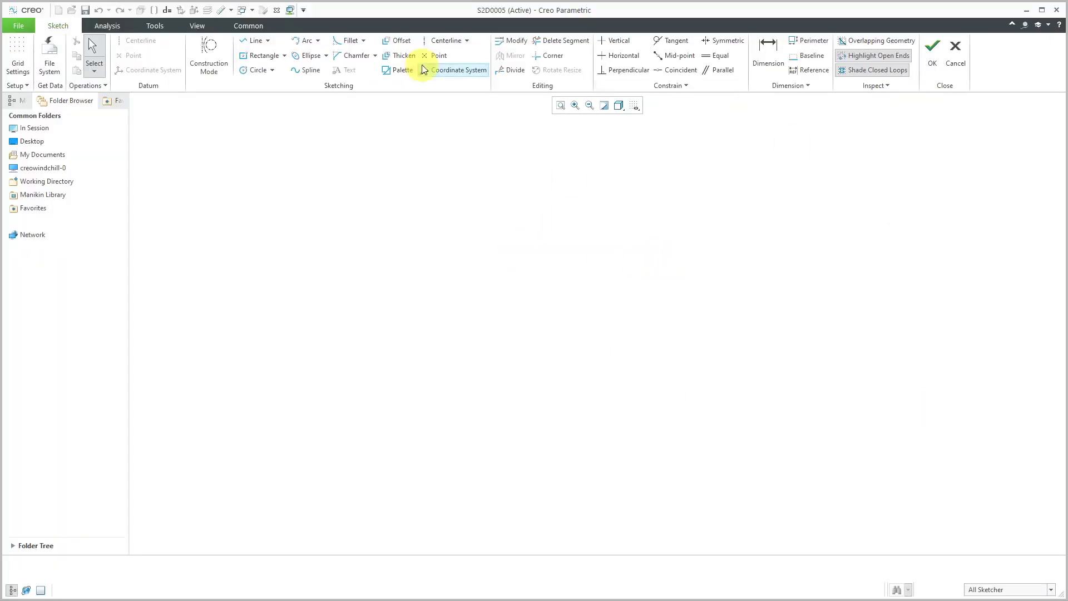
# Sketch a 12 × 8 centre rectangle on a coordinate system for section 5.
pyautogui.click(425, 69)
pyautogui.click(506, 320)
pyautogui.click(643, 231)
pyautogui.middleClick(719, 312)
pyautogui.doubleClick(670, 293)
pyautogui.write('8')
pyautogui.press('Return')
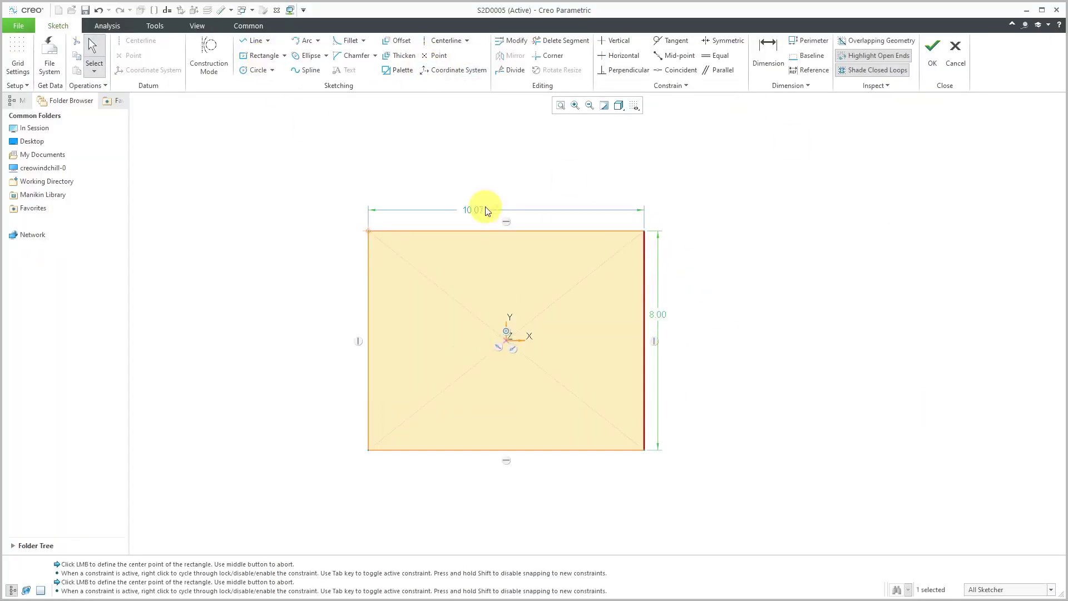
pyautogui.doubleClick(475, 207)
pyautogui.write('12')
pyautogui.press('Return')
pyautogui.rightClick(555, 172)
pyautogui.click(584, 291)
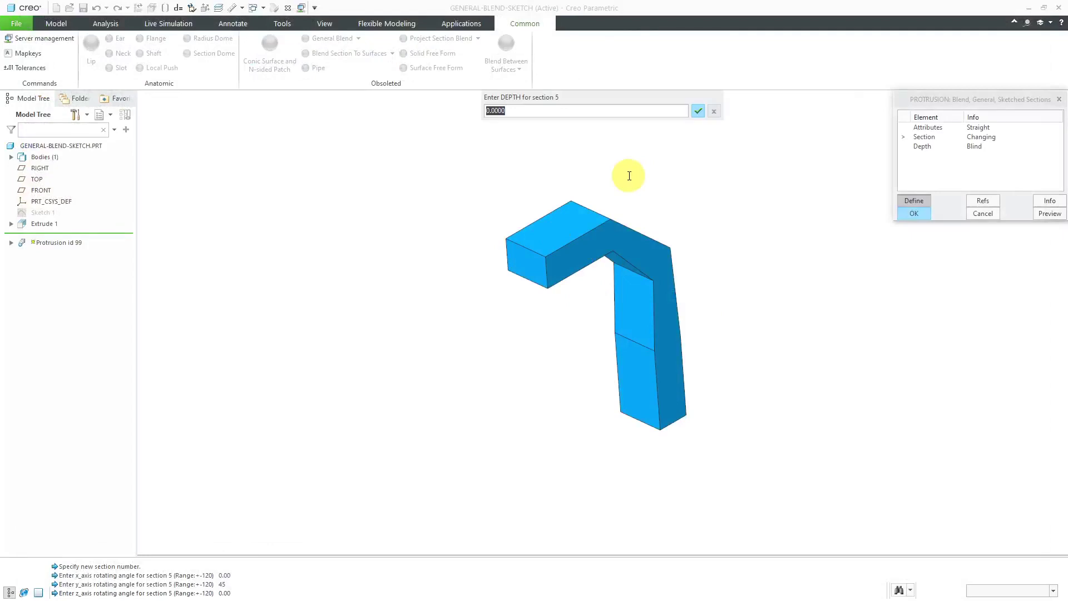
# Give section 5 a depth of 20 and preview the extended blend.
pyautogui.write('20')
pyautogui.press('Return')
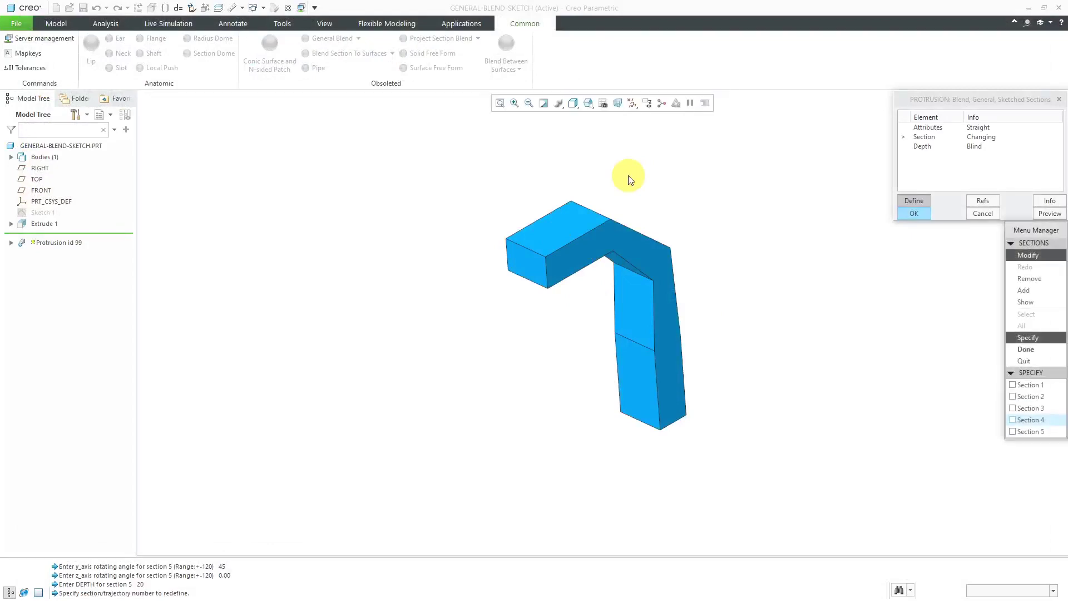
pyautogui.click(1038, 350)
pyautogui.click(1049, 214)
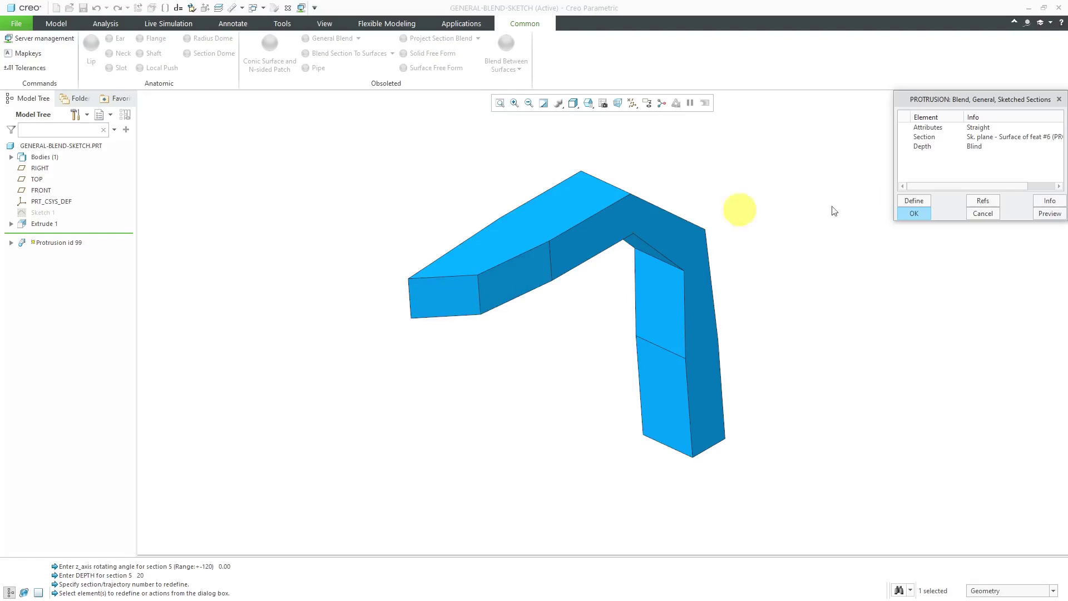
# Add section 6 rotated 45° about Y and sketch its centre rectangle.
pyautogui.doubleClick(926, 138)
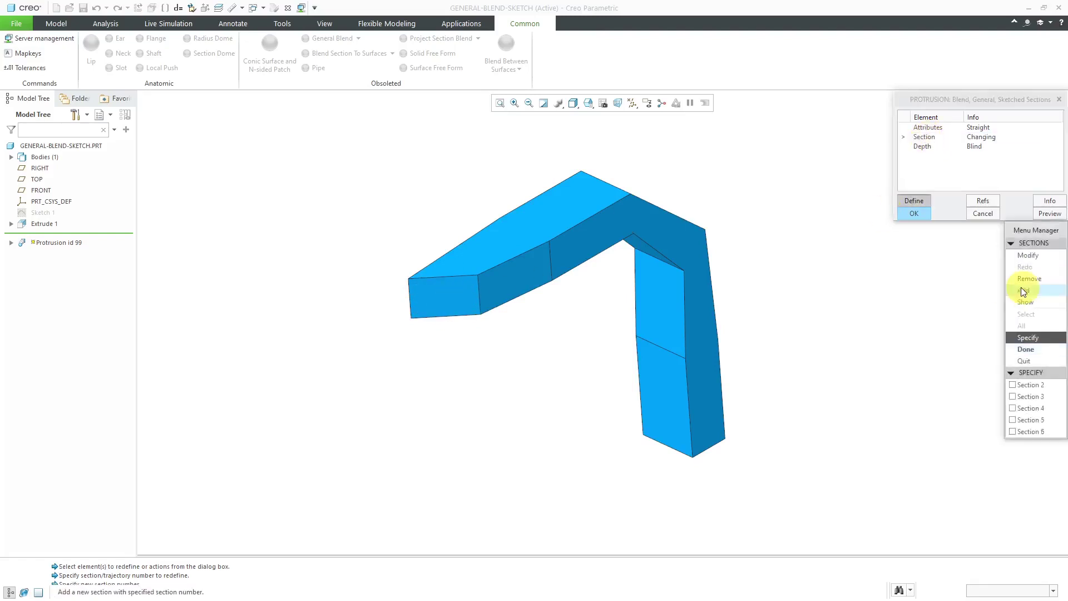
pyautogui.click(1021, 286)
pyautogui.press('Return')
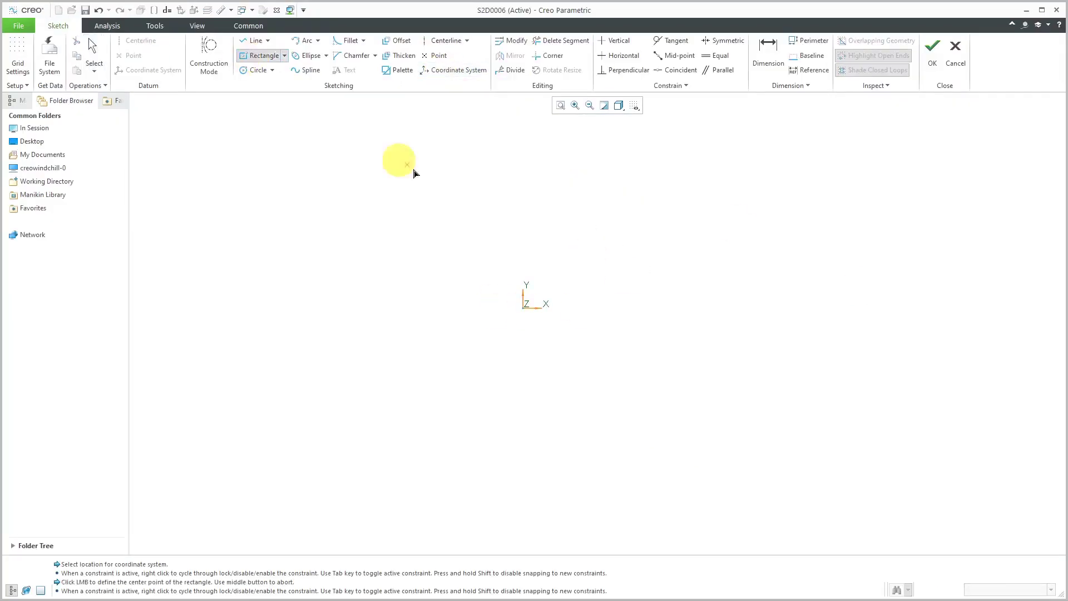
pyautogui.click(523, 317)
pyautogui.click(673, 426)
pyautogui.doubleClick(499, 182)
pyautogui.press('Return')
# Accept the section 6 sketch at depth 20 and view the new bend.
pyautogui.click(932, 56)
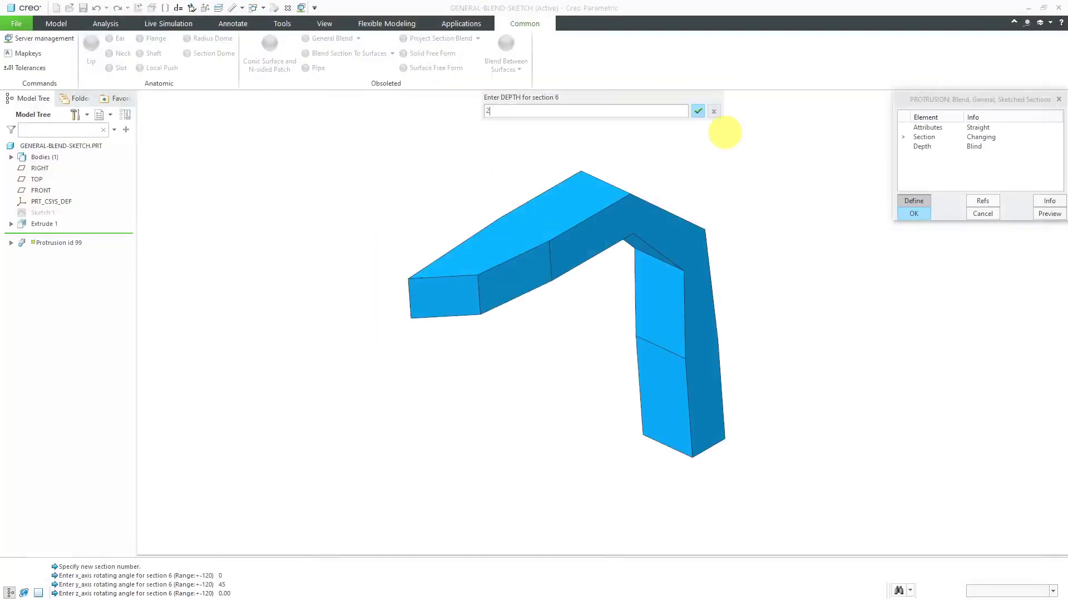
pyautogui.press('Return')
pyautogui.moveTo(549, 328); pyautogui.dragTo(608, 417, button='middle')
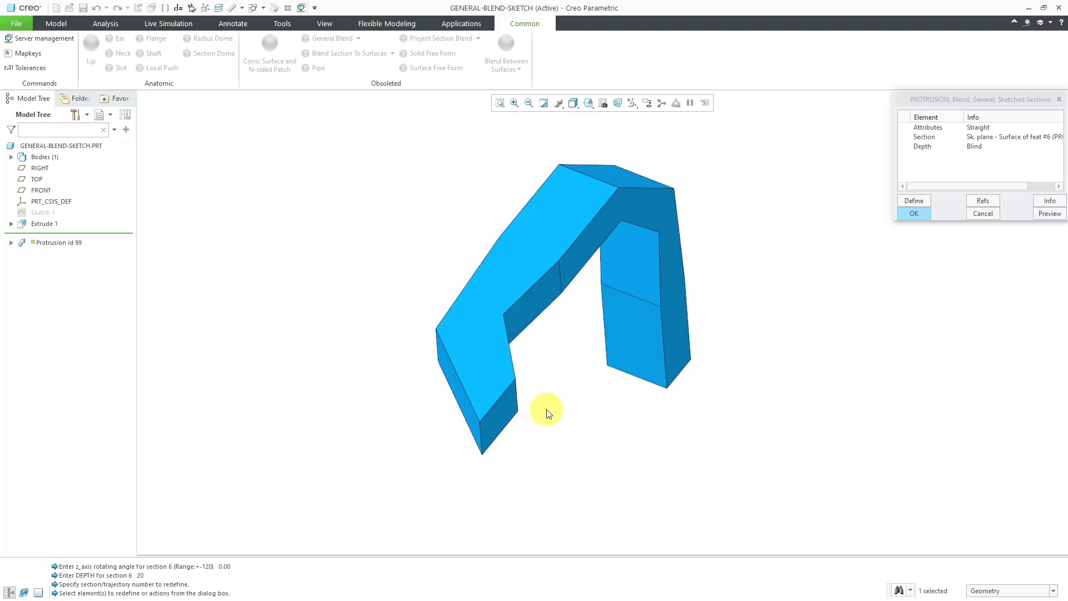
# Add section 7 with a 90° rotation about Z.
pyautogui.doubleClick(929, 137)
pyautogui.click(1016, 291)
pyautogui.click(1019, 436)
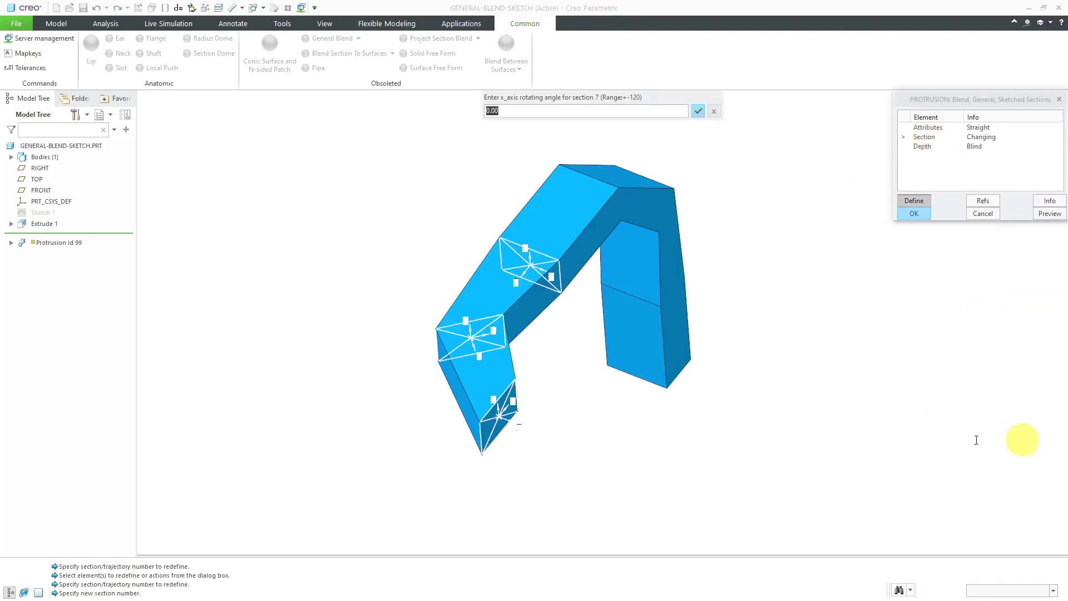
pyautogui.press('Return')
pyautogui.press('Return')
pyautogui.write('9')
pyautogui.write('0')
pyautogui.press('Return')
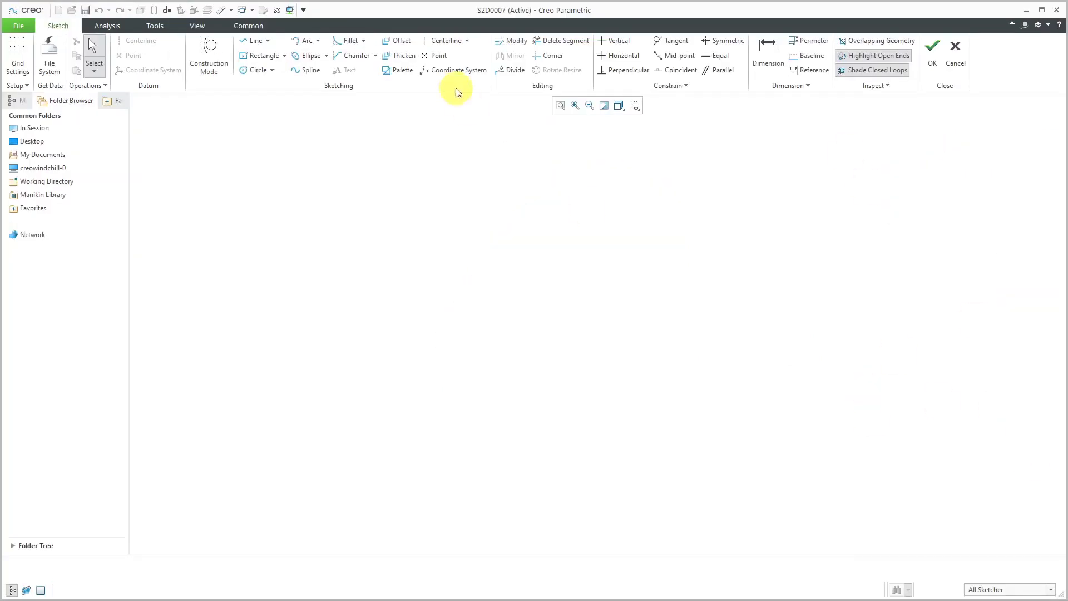
# Sketch a 12 × 8 centre rectangle for section 7.
pyautogui.click(531, 319)
pyautogui.click(713, 412)
pyautogui.doubleClick(488, 386)
pyautogui.write('12')
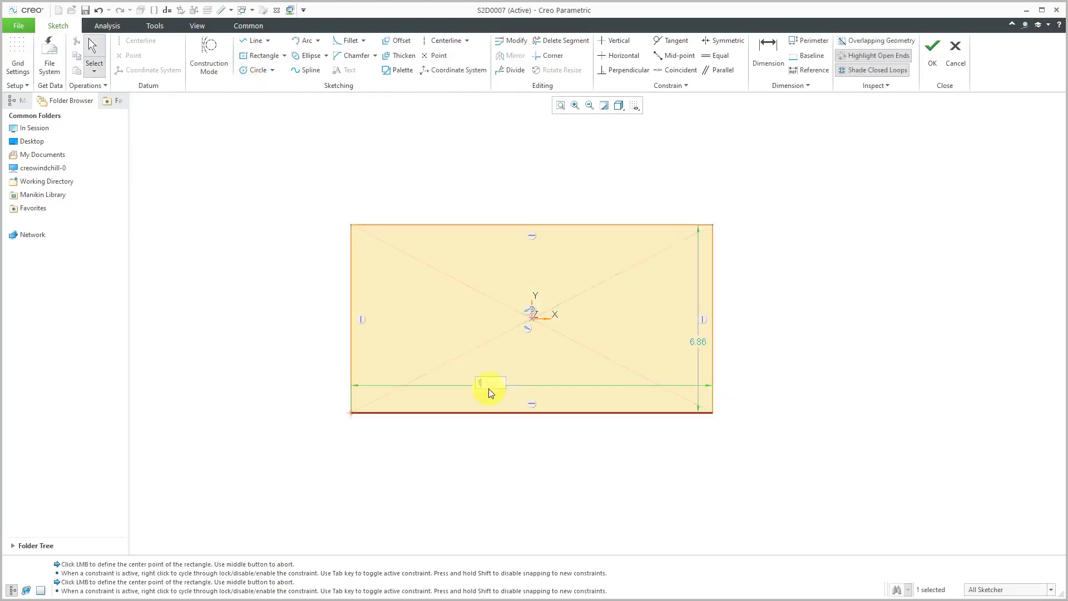
pyautogui.press('Return')
pyautogui.doubleClick(675, 343)
pyautogui.write('8')
pyautogui.press('Return')
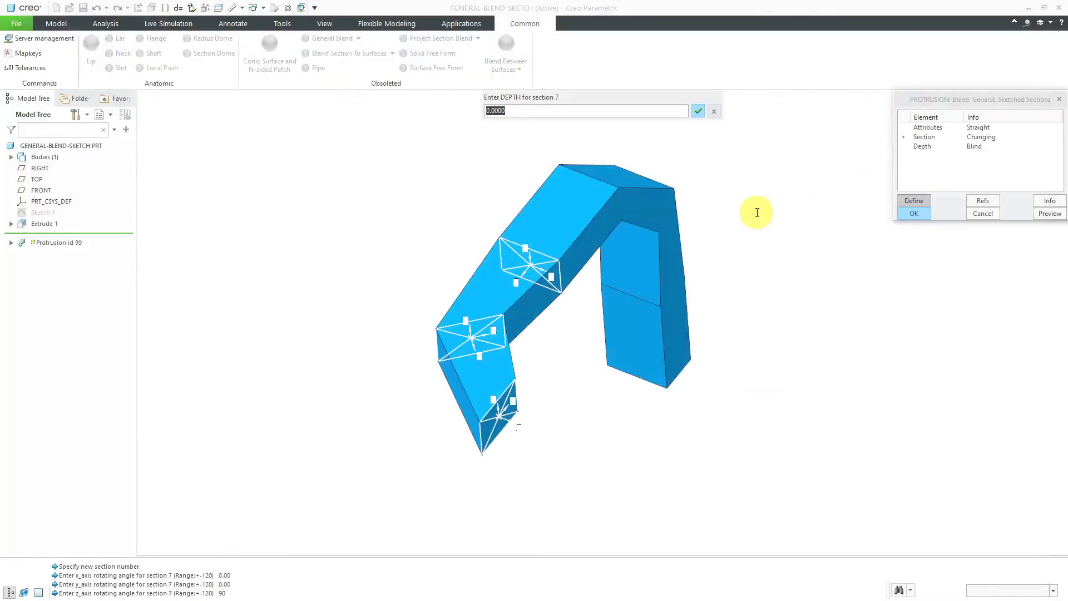
# Set section 7's depth to 20 and preview, which fails to construct the geometry.
pyautogui.write('20')
pyautogui.press('Return')
pyautogui.click(1031, 344)
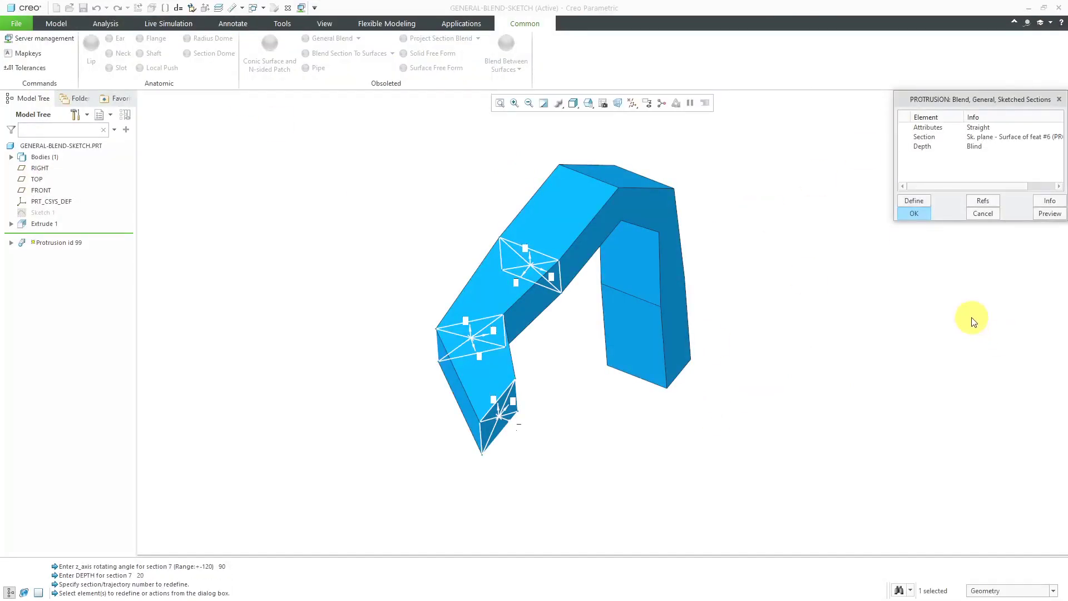
pyautogui.click(1045, 213)
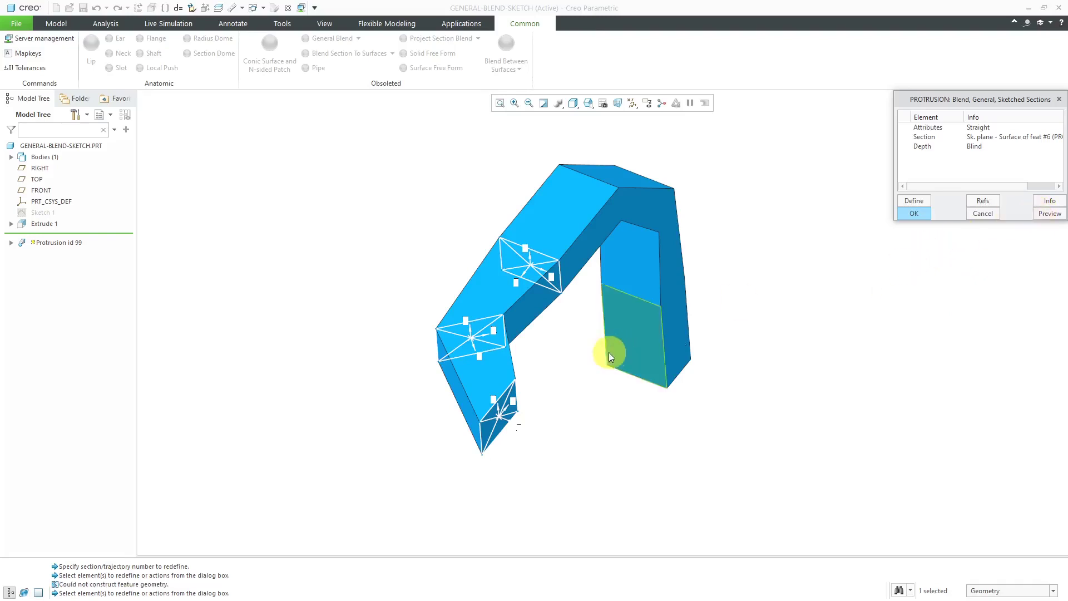
pyautogui.scroll(-4, 572, 334)
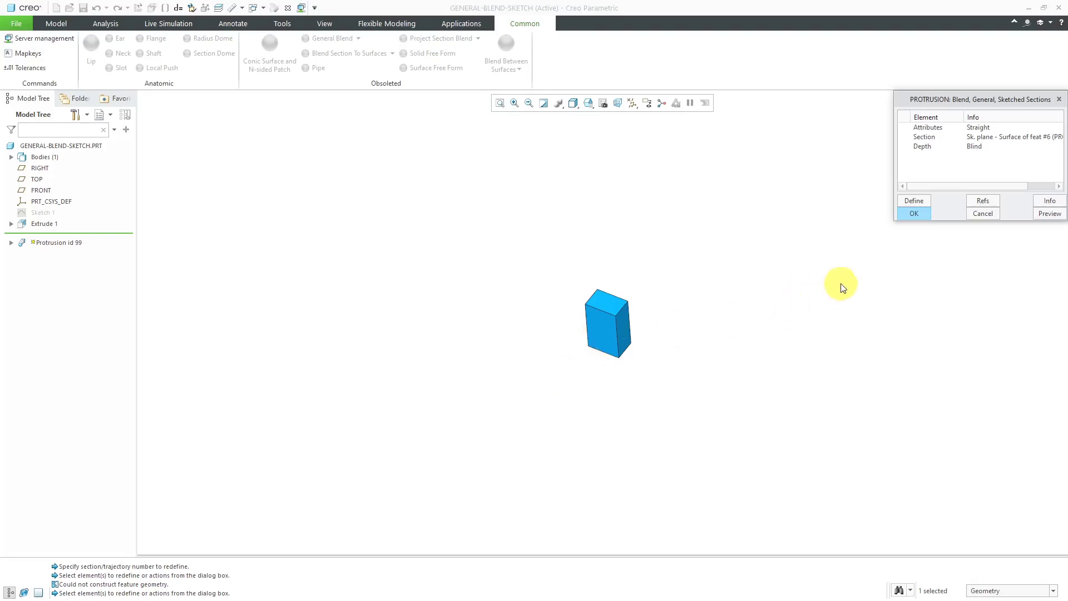
# Re-edit section 7's sketch, accept it, and preview the rebuilt blend from several angles.
pyautogui.doubleClick(925, 137)
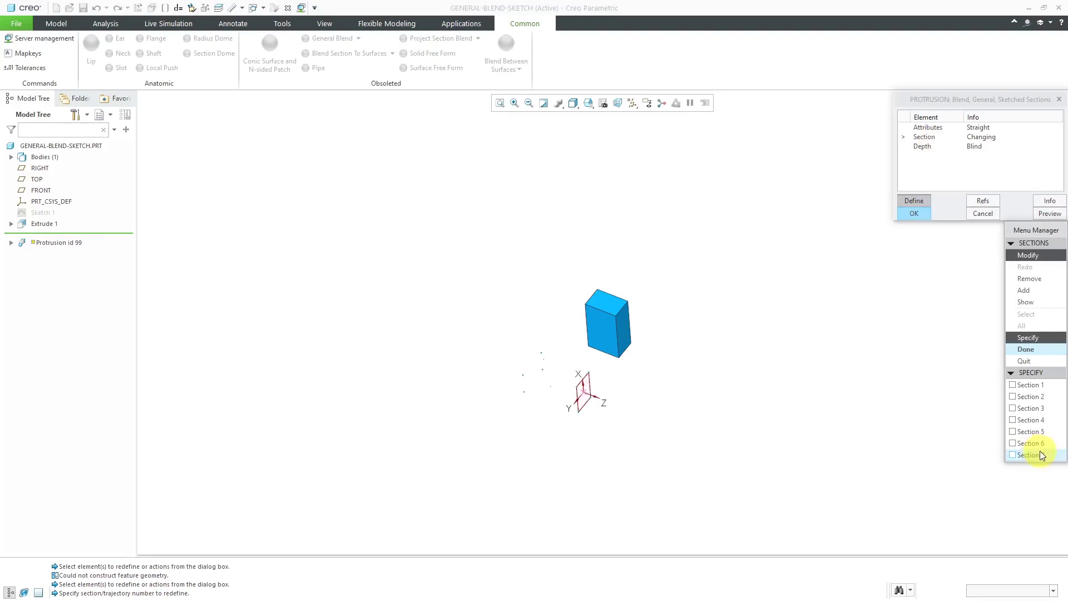
pyautogui.click(1020, 448)
pyautogui.rightClick(445, 154)
pyautogui.click(932, 50)
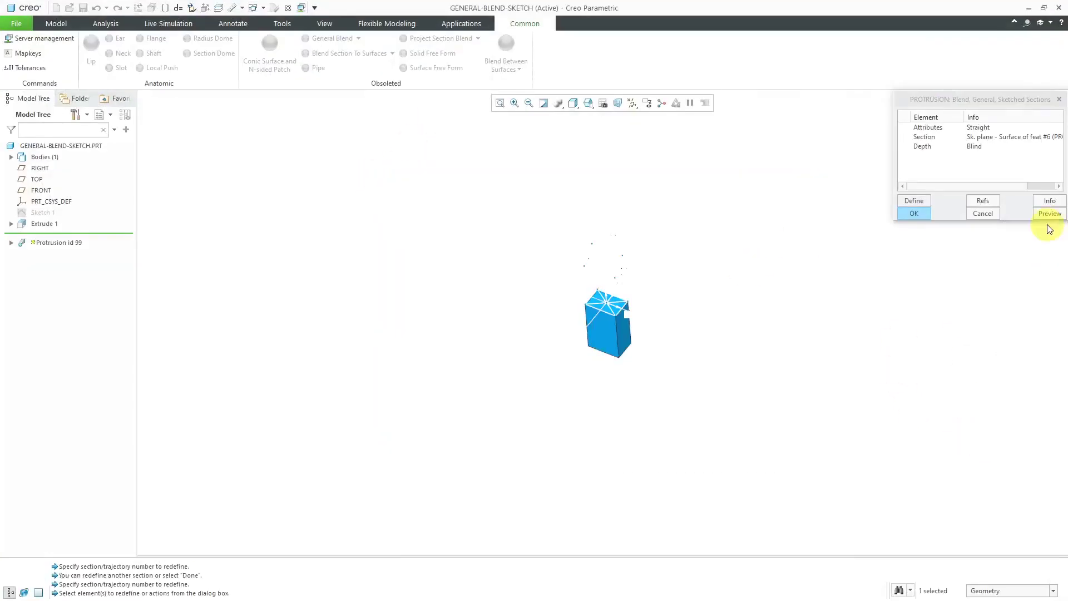
pyautogui.click(1049, 213)
pyautogui.moveTo(532, 375)
pyautogui.mouseDown(button='middle')
pyautogui.moveTo(532, 291)
pyautogui.moveTo(492, 291)
pyautogui.moveTo(493, 319)
pyautogui.moveTo(517, 329)
pyautogui.moveTo(508, 334)
pyautogui.mouseUp(button='middle')
pyautogui.scroll(-3, 330, 395)
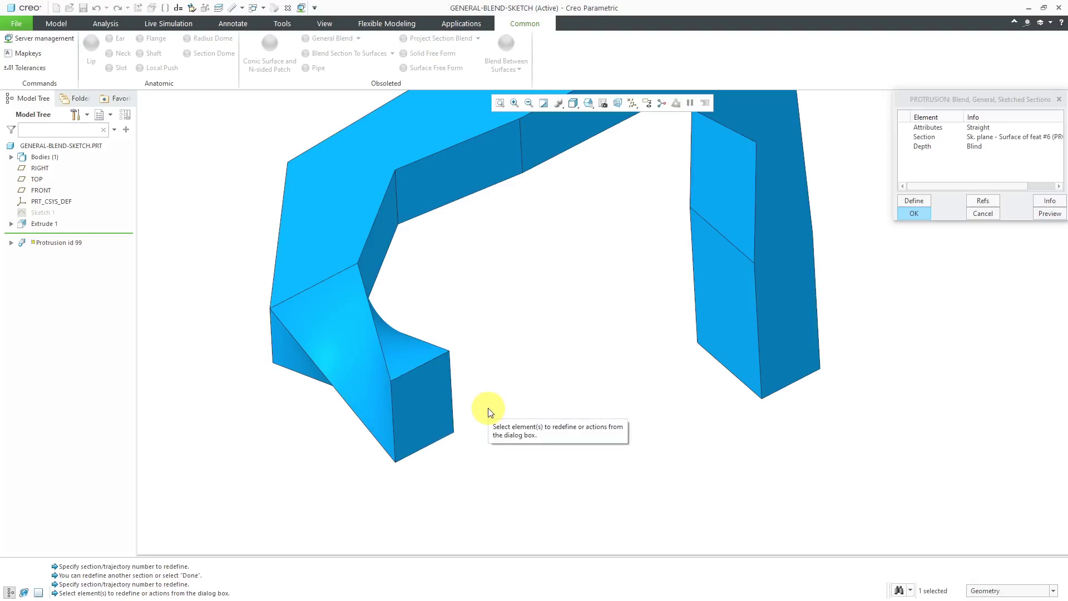
pyautogui.moveTo(396, 401)
pyautogui.mouseDown(button='middle')
pyautogui.moveTo(410, 400)
pyautogui.moveTo(399, 403)
pyautogui.mouseUp(button='middle')
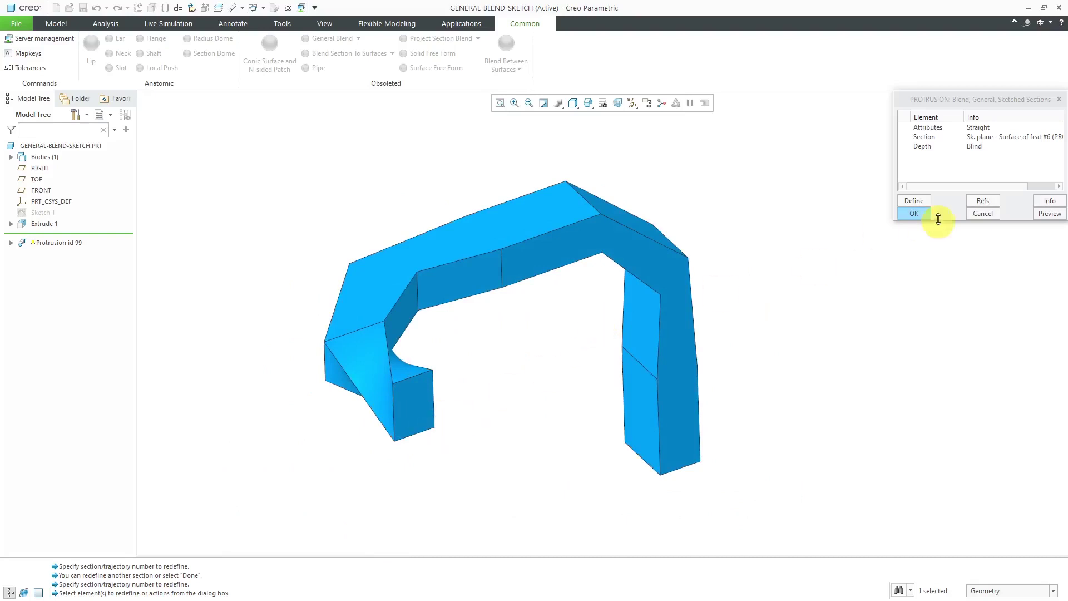
# Add an eighth section at depth 20 so the blend ends in a point, and inspect the tip.
pyautogui.doubleClick(924, 137)
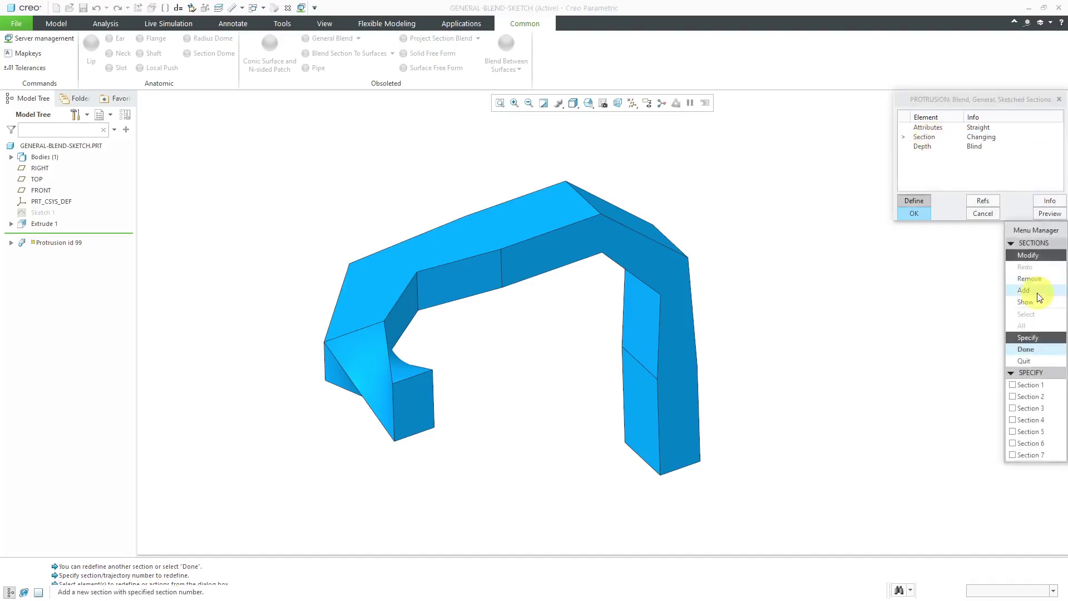
pyautogui.click(1039, 459)
pyautogui.press('Return')
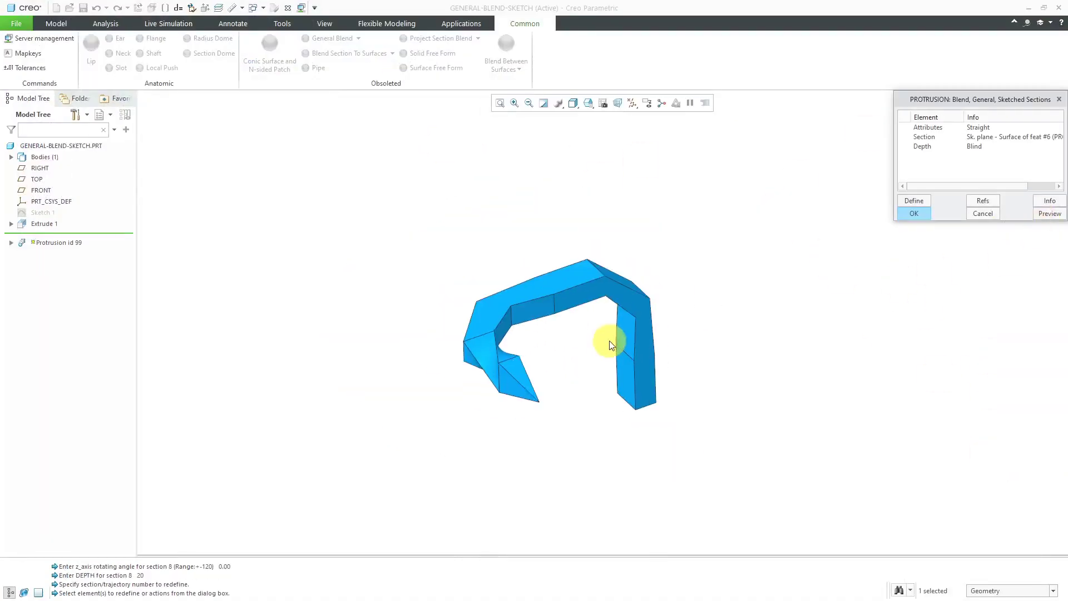
pyautogui.moveTo(610, 339)
pyautogui.mouseDown(button='middle')
pyautogui.moveTo(493, 336)
pyautogui.moveTo(479, 375)
pyautogui.moveTo(519, 346)
pyautogui.moveTo(439, 322)
pyautogui.moveTo(415, 336)
pyautogui.moveTo(465, 306)
pyautogui.moveTo(531, 328)
pyautogui.moveTo(510, 357)
pyautogui.moveTo(484, 341)
pyautogui.moveTo(491, 348)
pyautogui.mouseUp(button='middle')
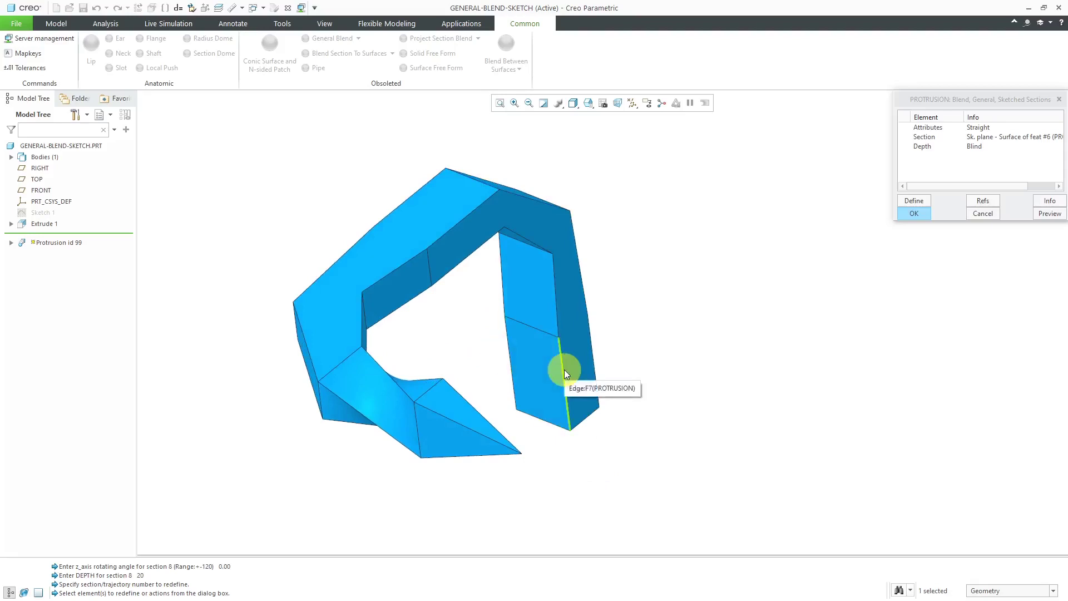
# Change the blend attribute from Straight to Smooth and inspect the curved preview from several angles.
pyautogui.doubleClick(934, 134)
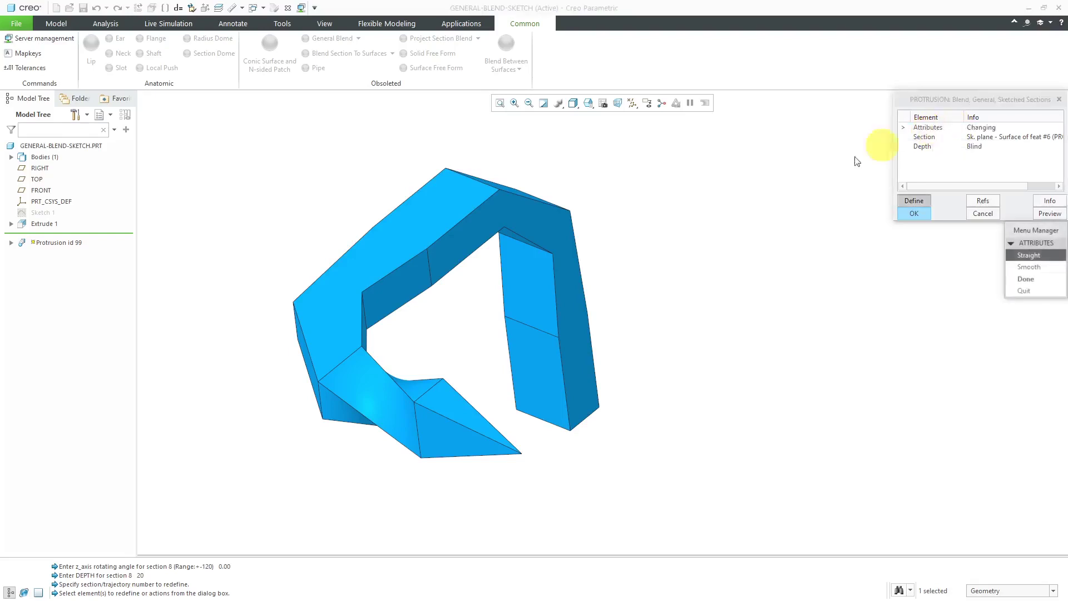
pyautogui.click(1030, 268)
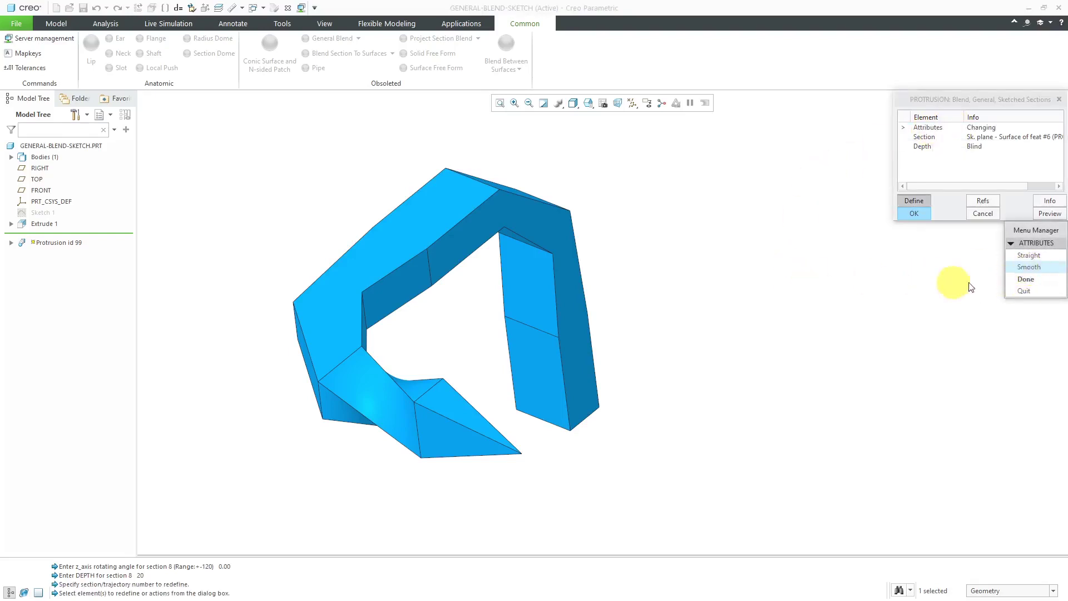
pyautogui.click(1025, 279)
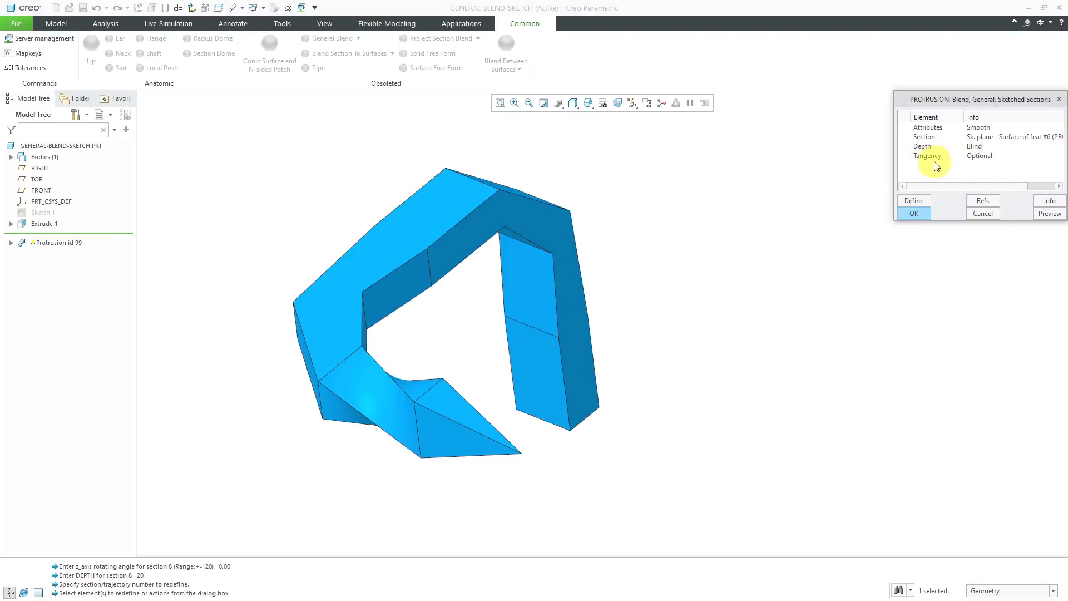
pyautogui.click(1059, 218)
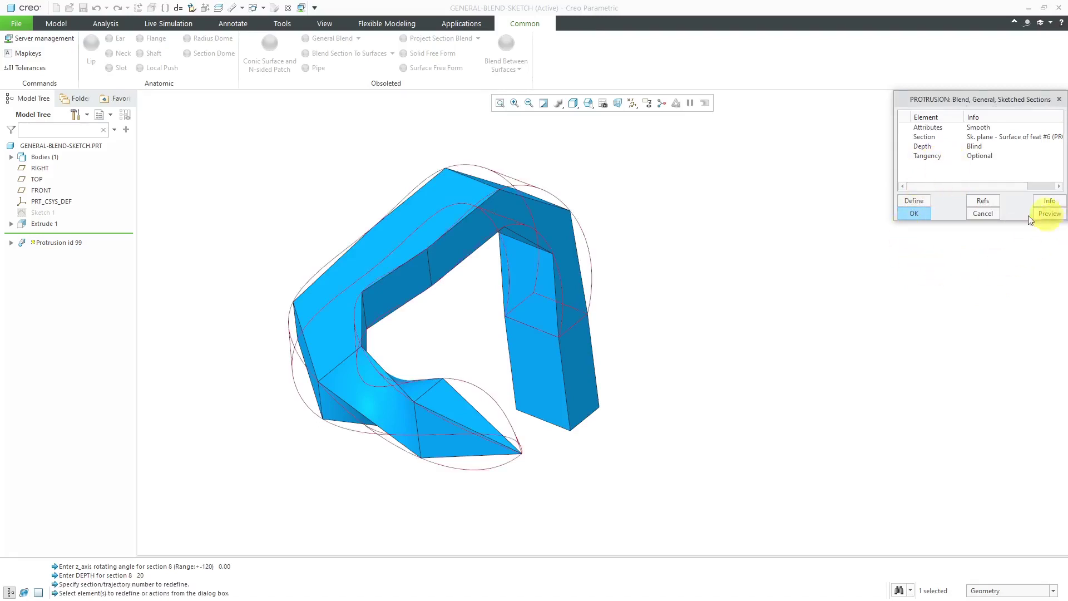
pyautogui.moveTo(651, 308); pyautogui.dragTo(561, 284, button='middle')
pyautogui.scroll(3, 617, 305)
pyautogui.scroll(-2, 618, 305)
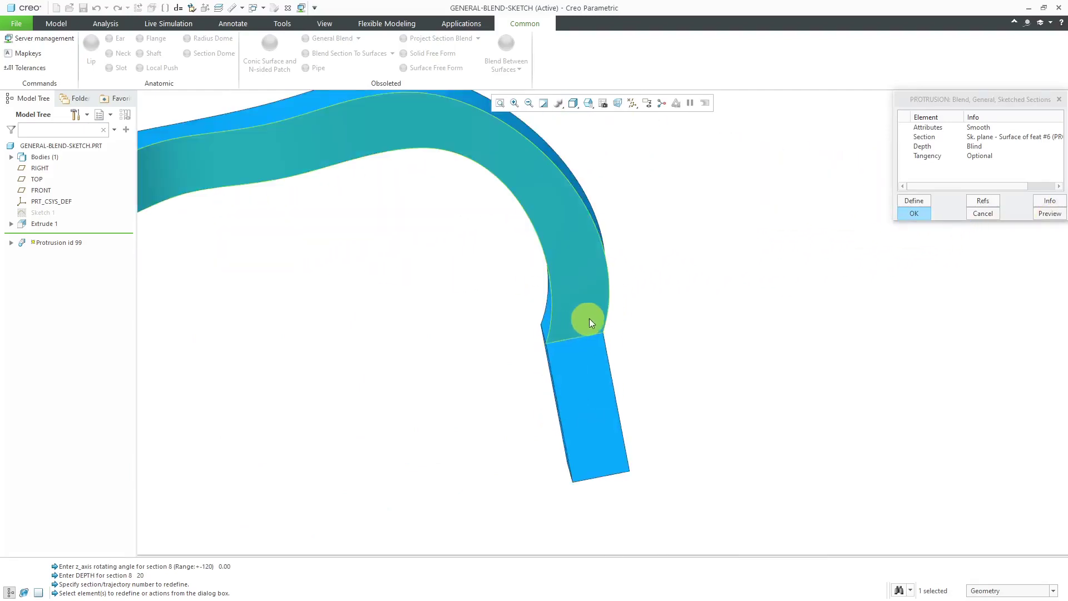
pyautogui.moveTo(589, 318); pyautogui.dragTo(608, 326, button='middle')
pyautogui.scroll(3, 570, 331)
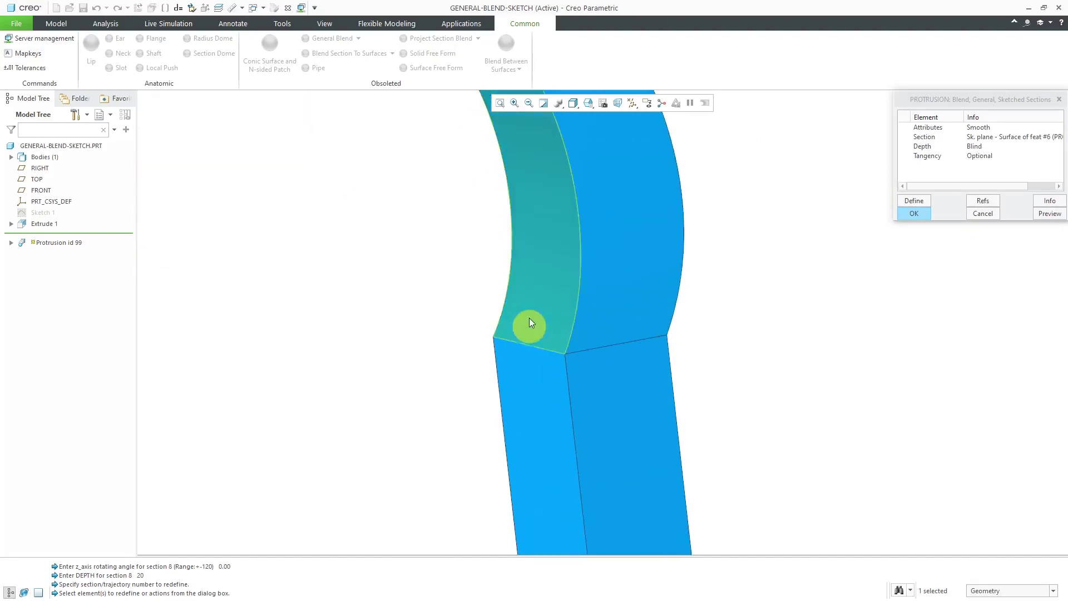
pyautogui.scroll(-3, 591, 320)
# Make the blend's first end tangent to the box's four side faces, with no tangency at the other end.
pyautogui.doubleClick(926, 156)
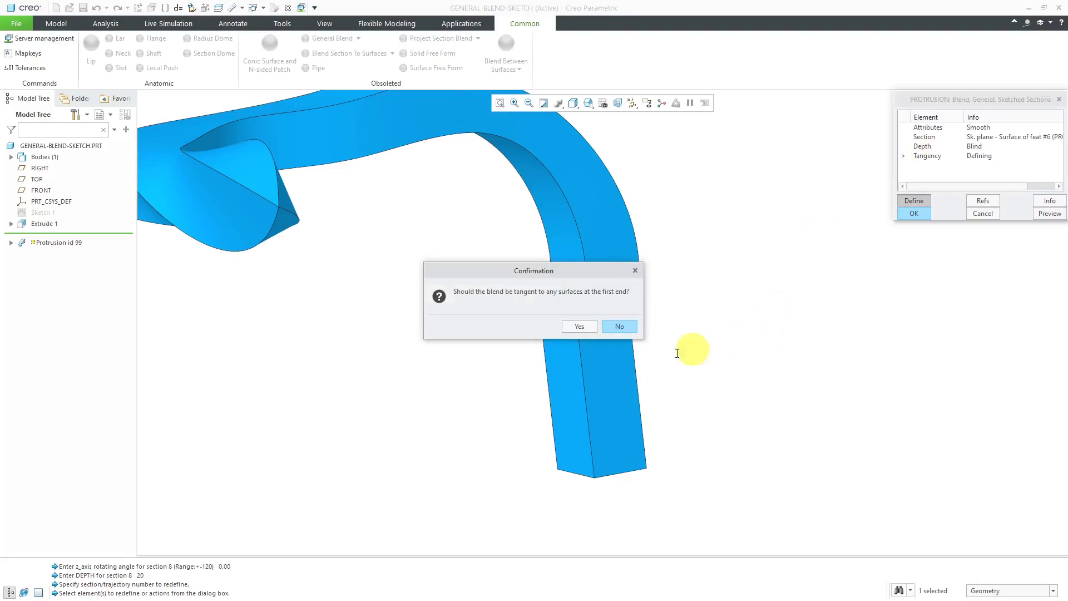
pyautogui.click(582, 330)
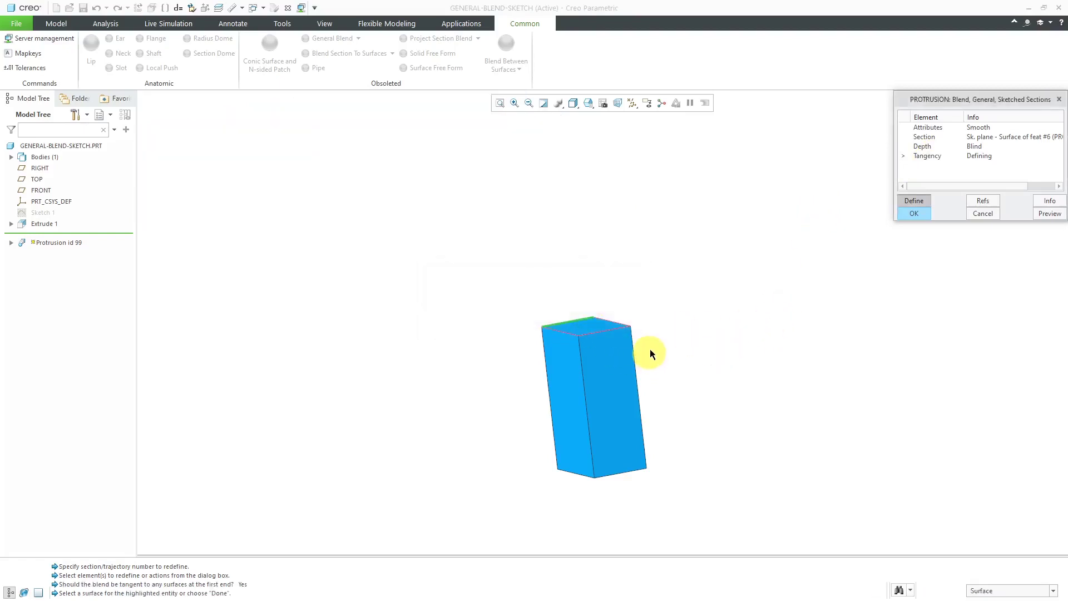
pyautogui.moveTo(649, 354); pyautogui.dragTo(779, 334, button='middle')
pyautogui.click(633, 438)
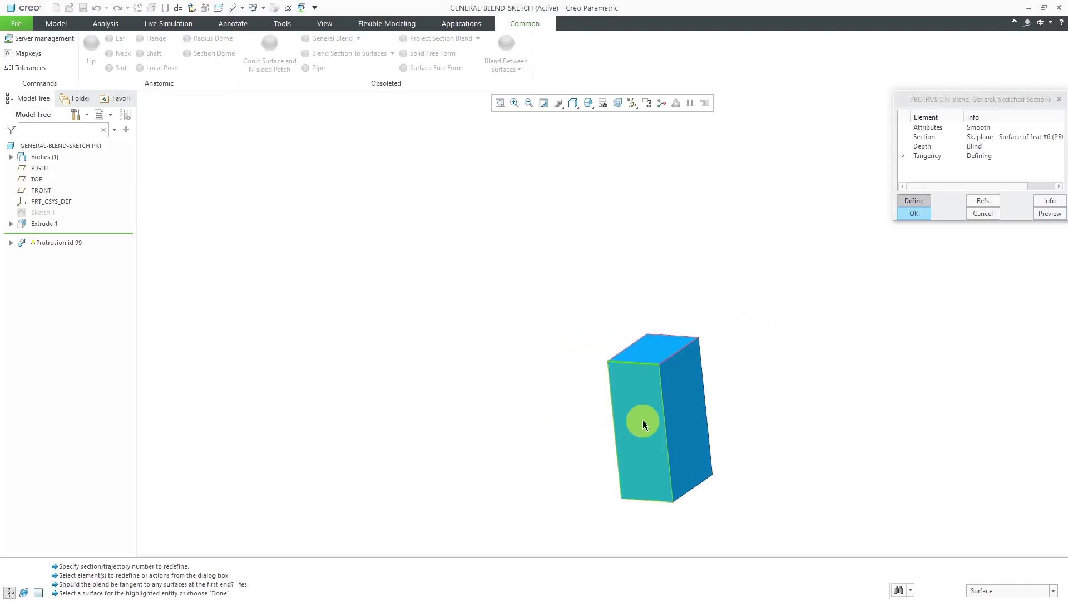
pyautogui.click(679, 424)
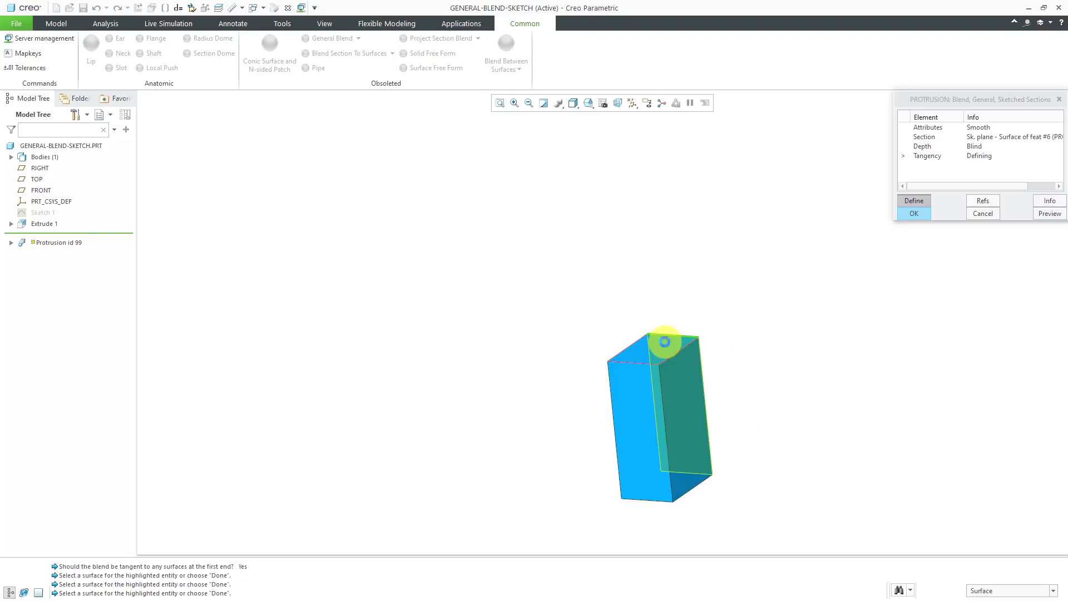
pyautogui.click(657, 347)
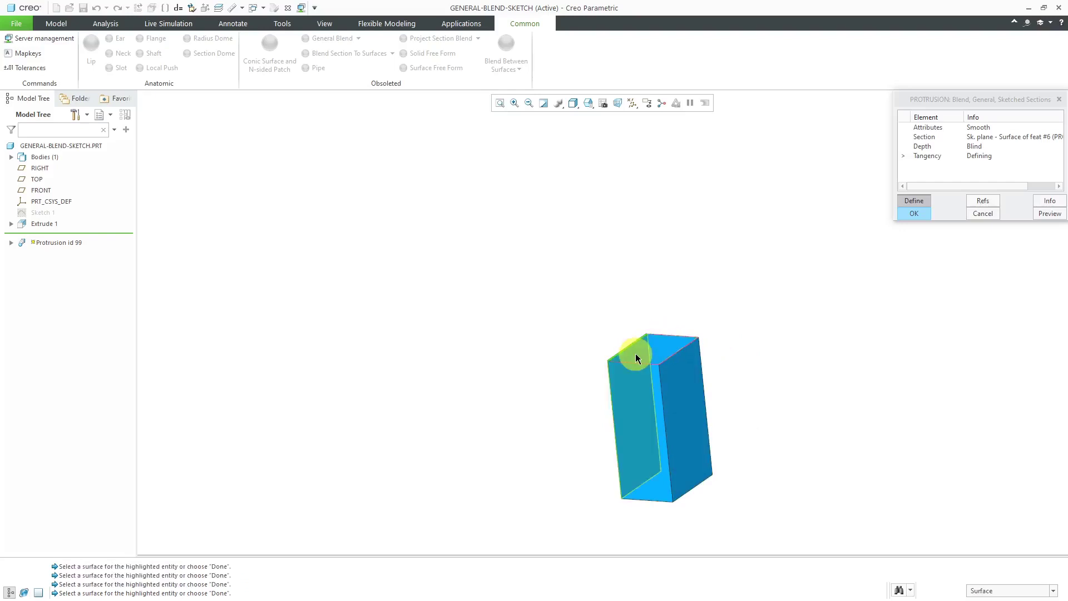
pyautogui.click(637, 358)
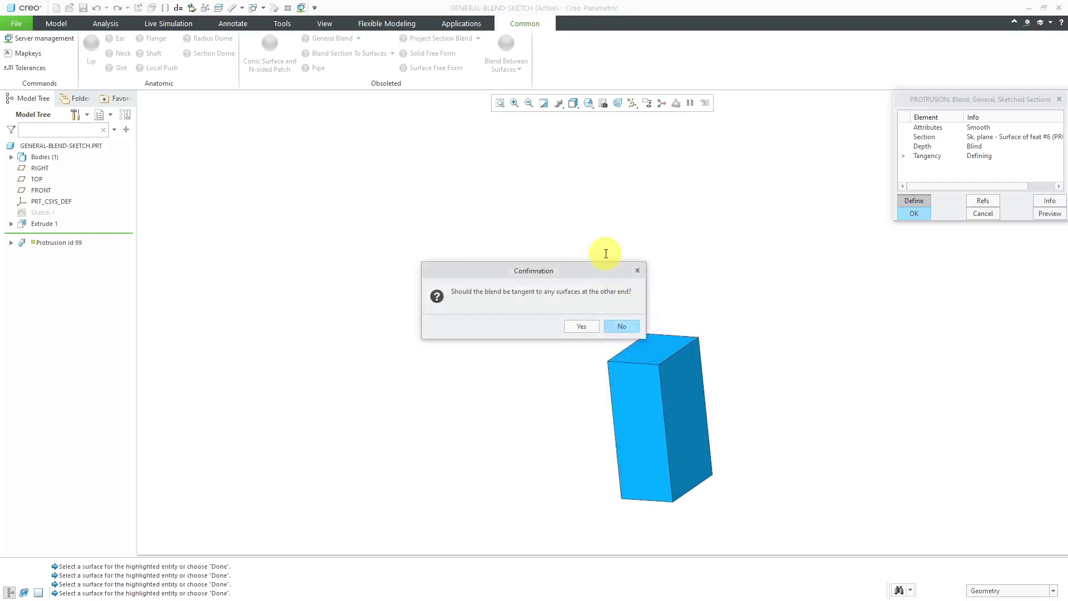
pyautogui.click(621, 327)
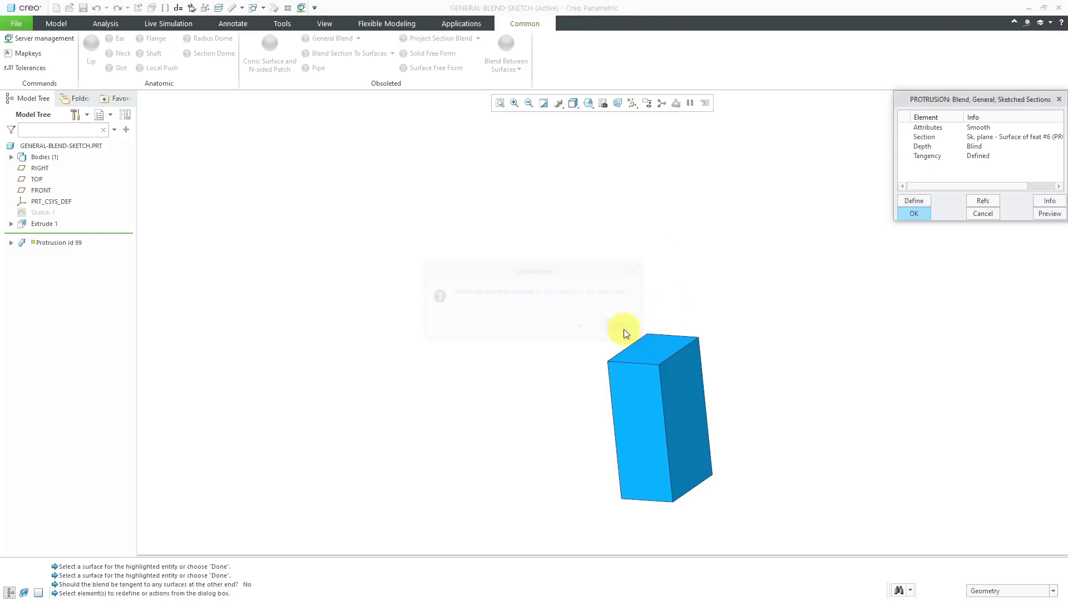
# Preview and inspect the tangent smooth blend, then accept the redefined Protrusion id 99.
pyautogui.click(1047, 215)
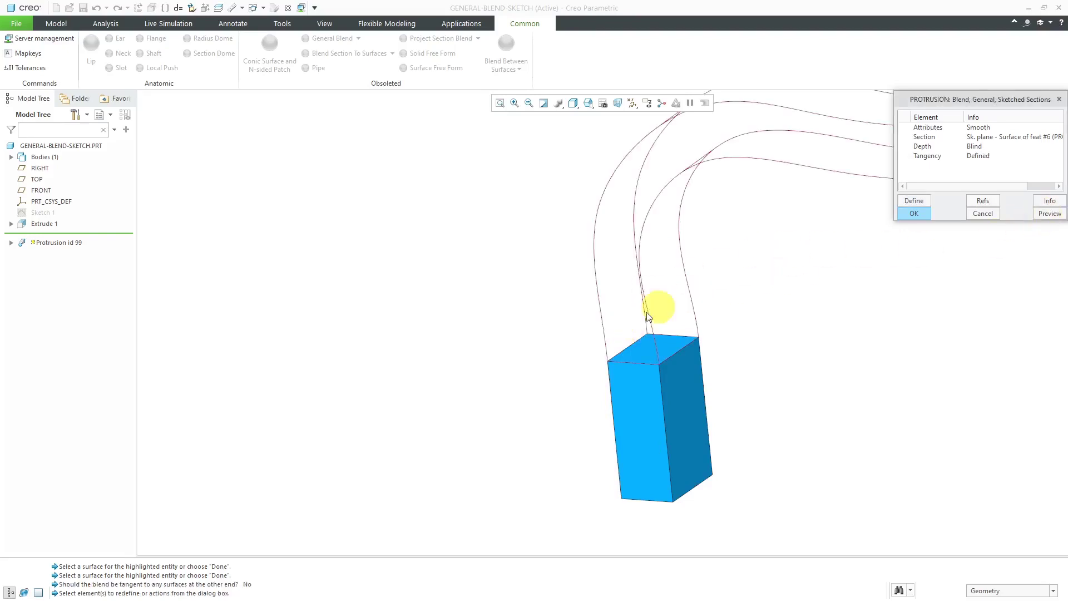
pyautogui.scroll(-5, 625, 312)
pyautogui.scroll(5, 611, 306)
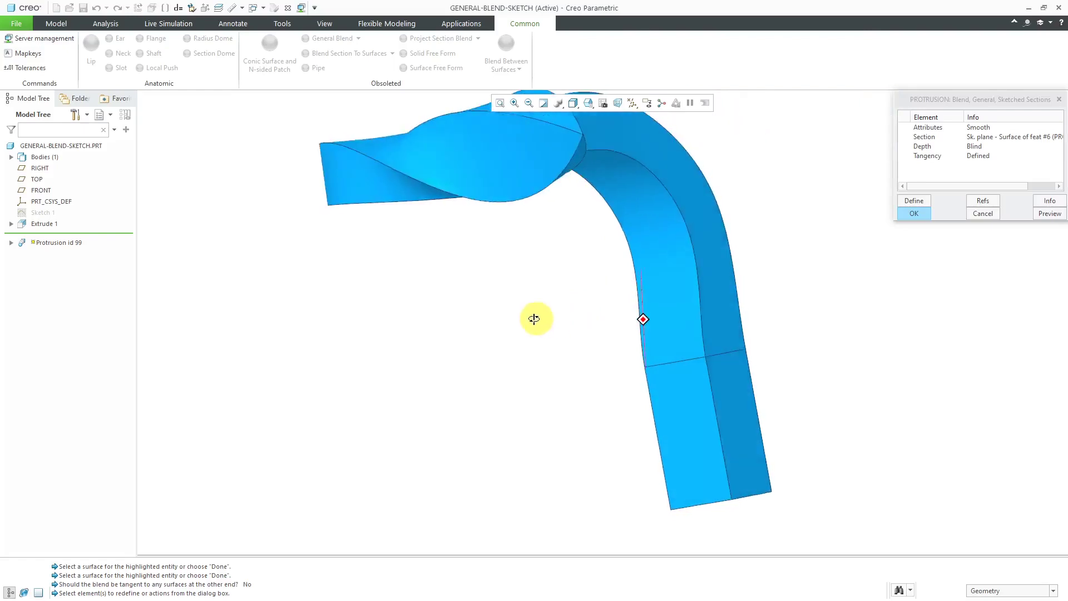
pyautogui.moveTo(534, 317); pyautogui.dragTo(501, 351, button='middle')
pyautogui.moveTo(616, 377)
pyautogui.mouseDown(button='middle')
pyautogui.moveTo(639, 274)
pyautogui.moveTo(608, 267)
pyautogui.moveTo(699, 274)
pyautogui.moveTo(630, 261)
pyautogui.moveTo(555, 295)
pyautogui.moveTo(618, 321)
pyautogui.moveTo(576, 326)
pyautogui.moveTo(649, 317)
pyautogui.moveTo(601, 319)
pyautogui.moveTo(619, 365)
pyautogui.mouseUp(button='middle')
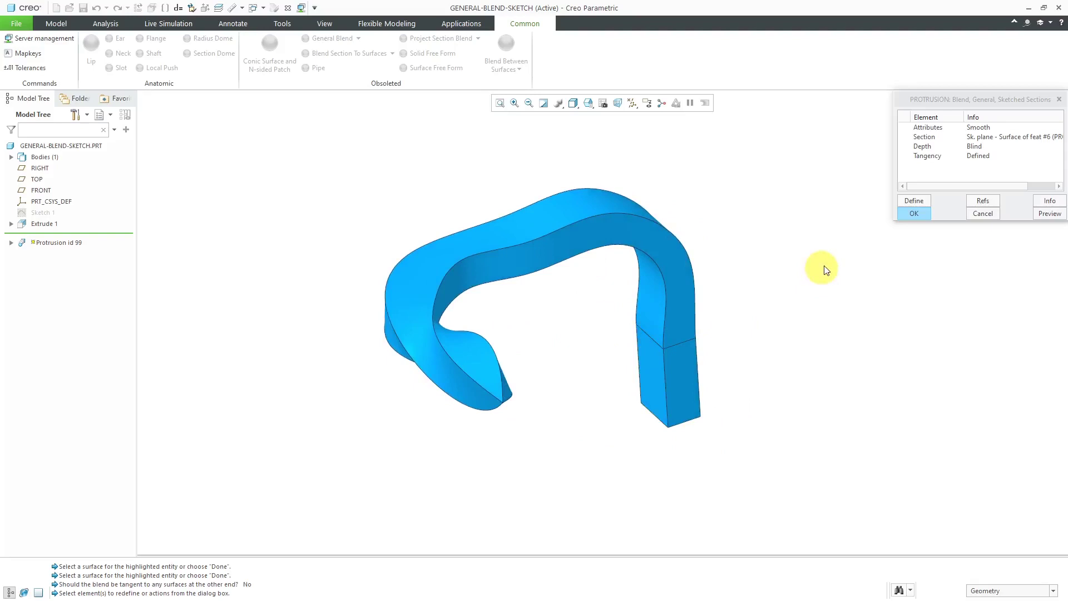
pyautogui.click(908, 215)
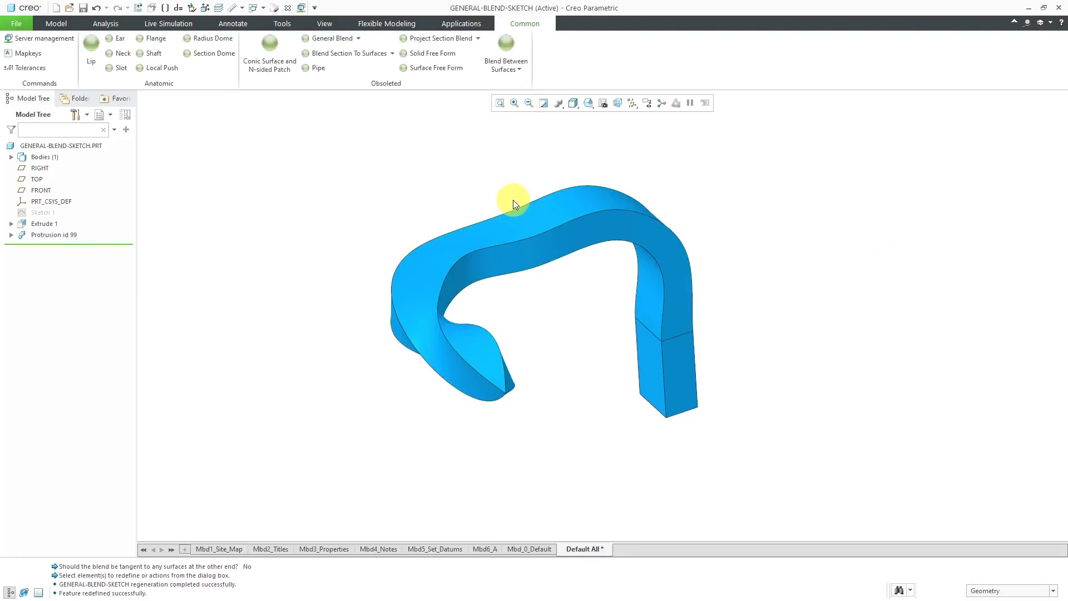
pyautogui.scroll(-2, 534, 205)
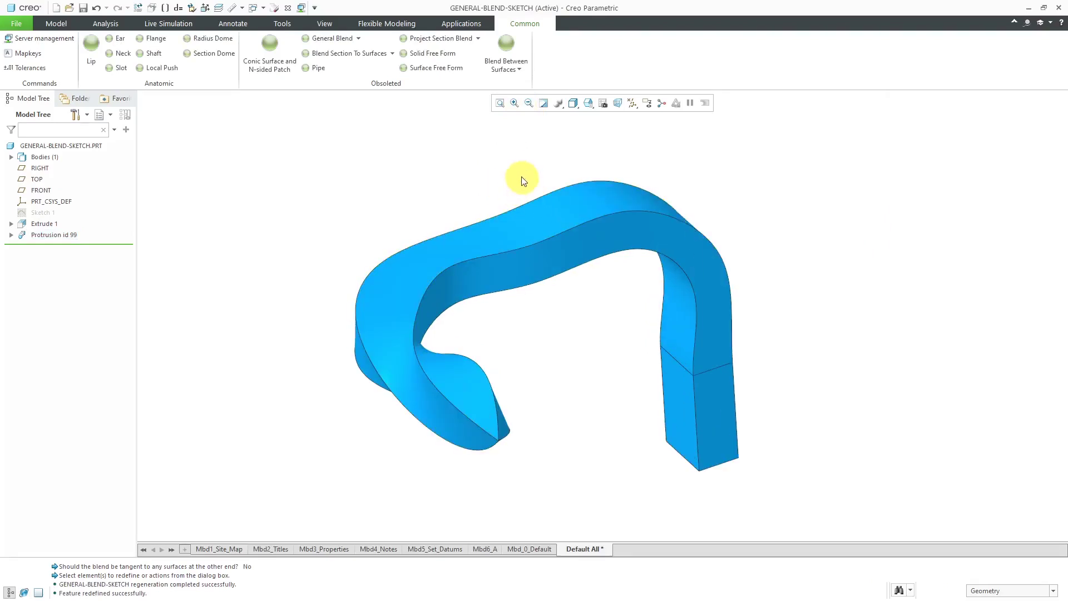